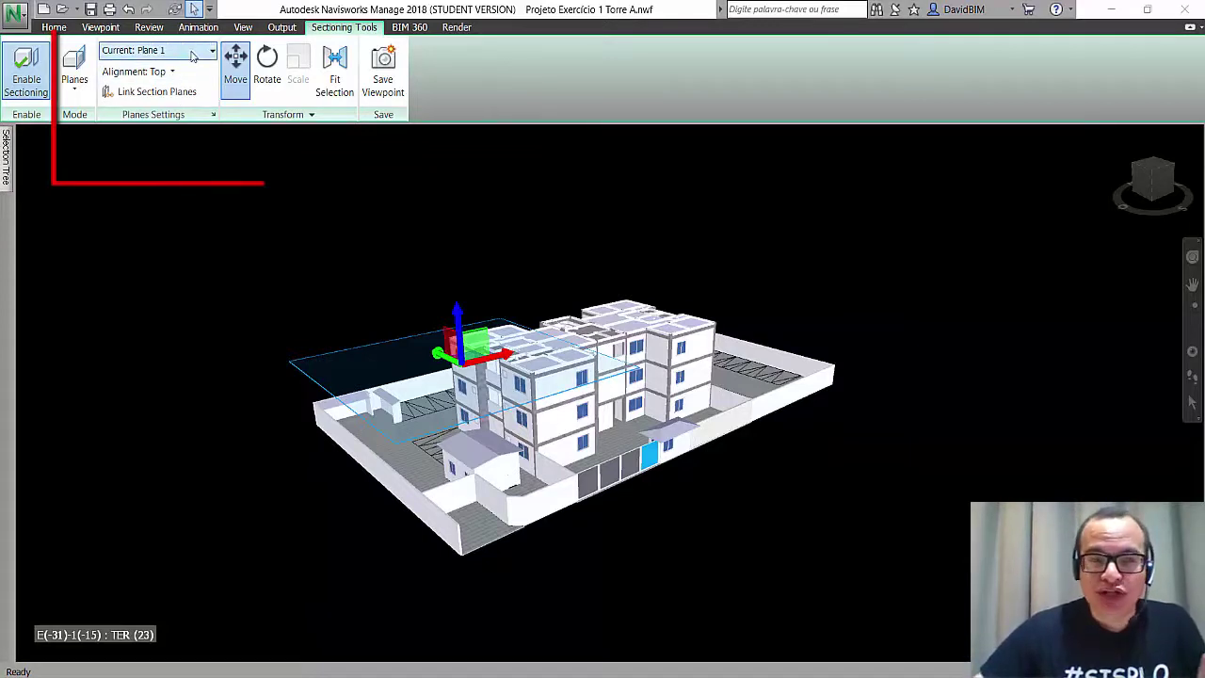
Switch off section Plane 1 and enable Plane 2 as the current cut, hiding the site
left_click(192, 55)
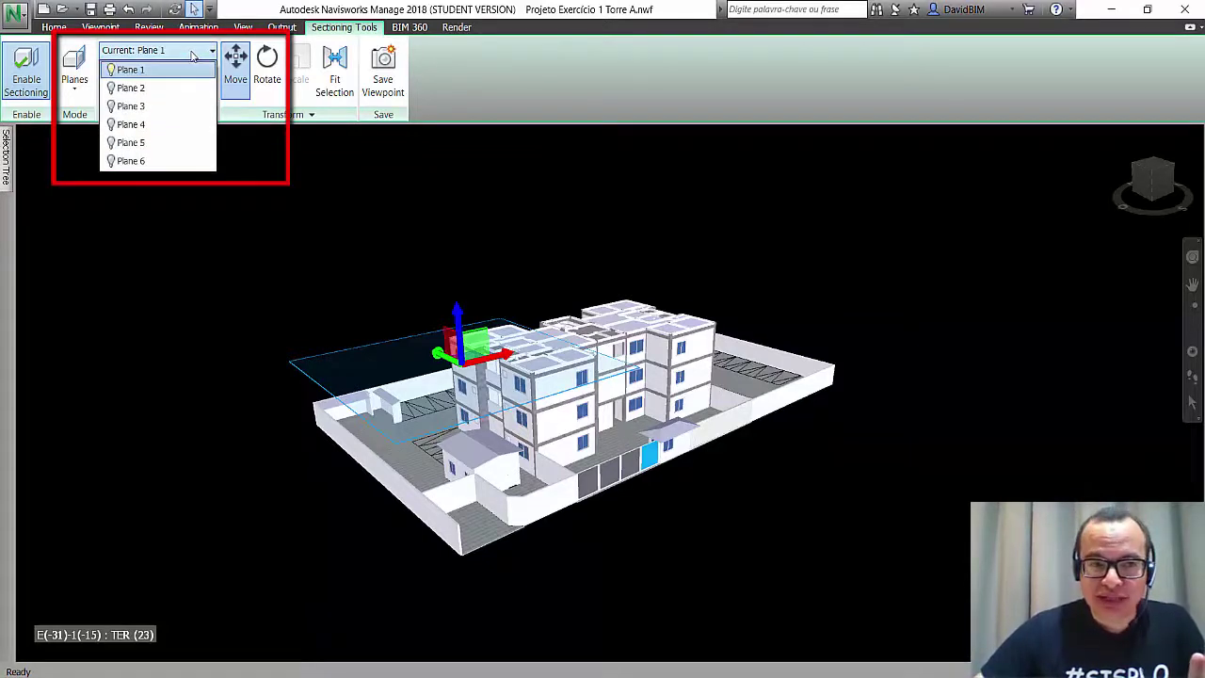
left_click(111, 71)
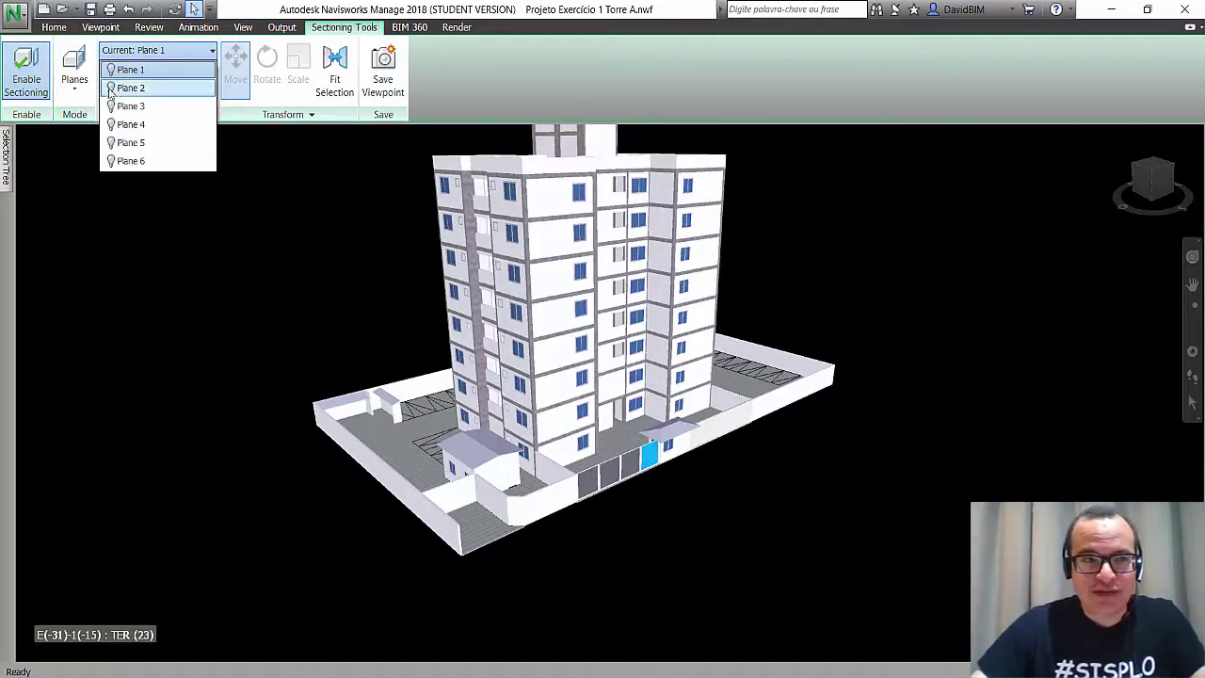
left_click(111, 88)
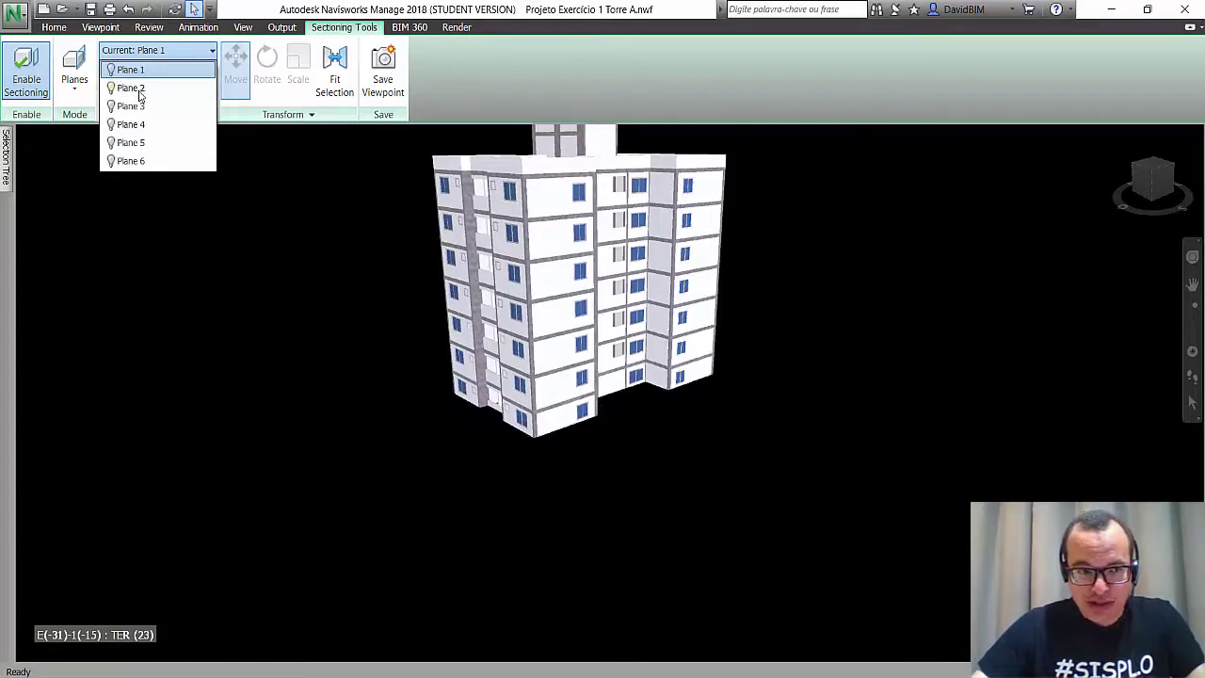
left_click(148, 91)
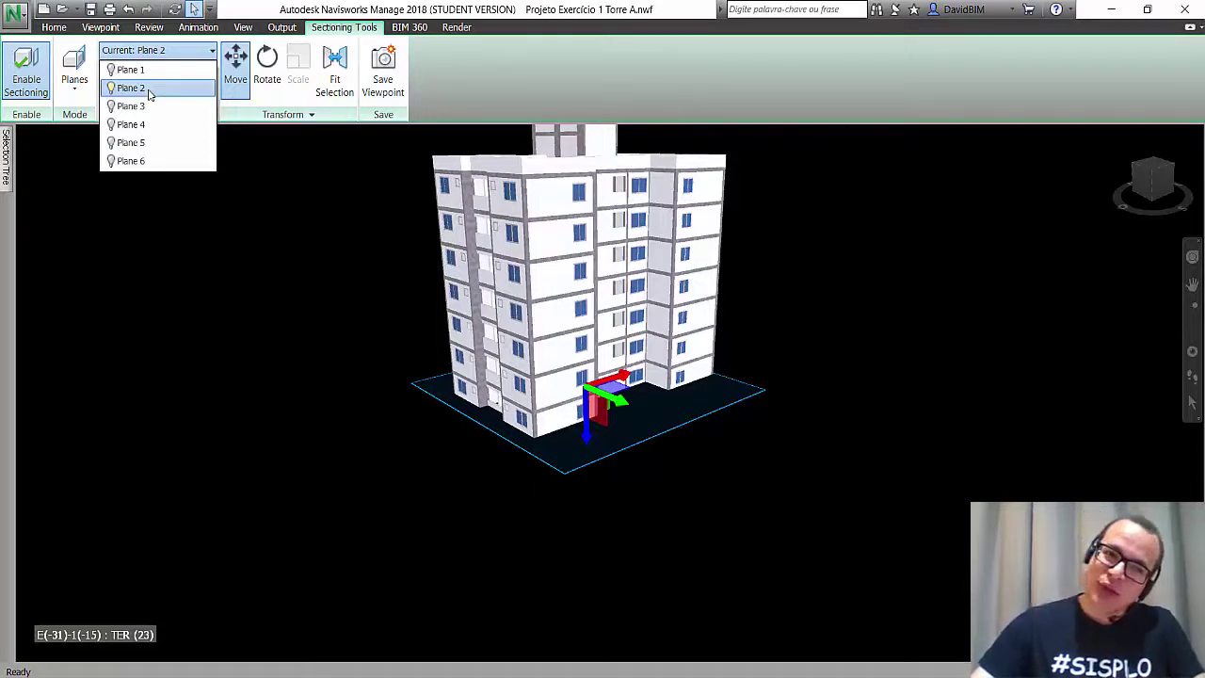
Nudge section Plane 2 along its axis to the tower's base and bring up its Alignment options
left_click(148, 92)
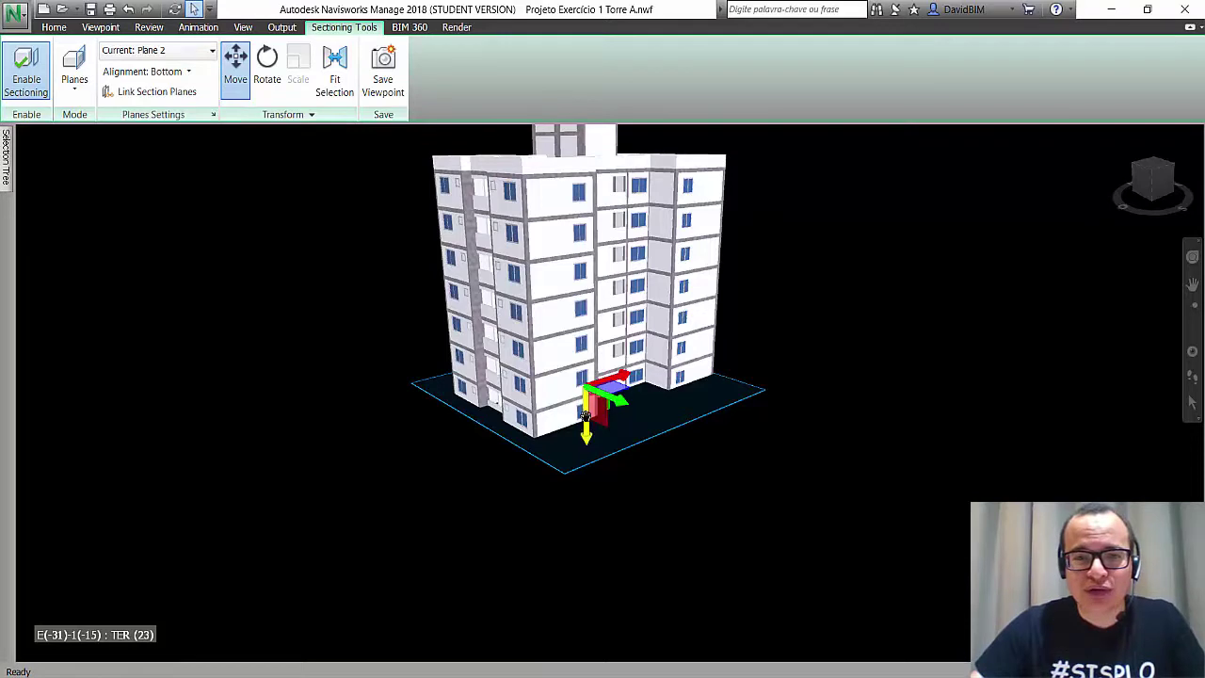
mouse_move(585, 415)
left_mouse_down()
mouse_move(596, 309)
mouse_move(591, 468)
mouse_move(586, 419)
left_mouse_up()
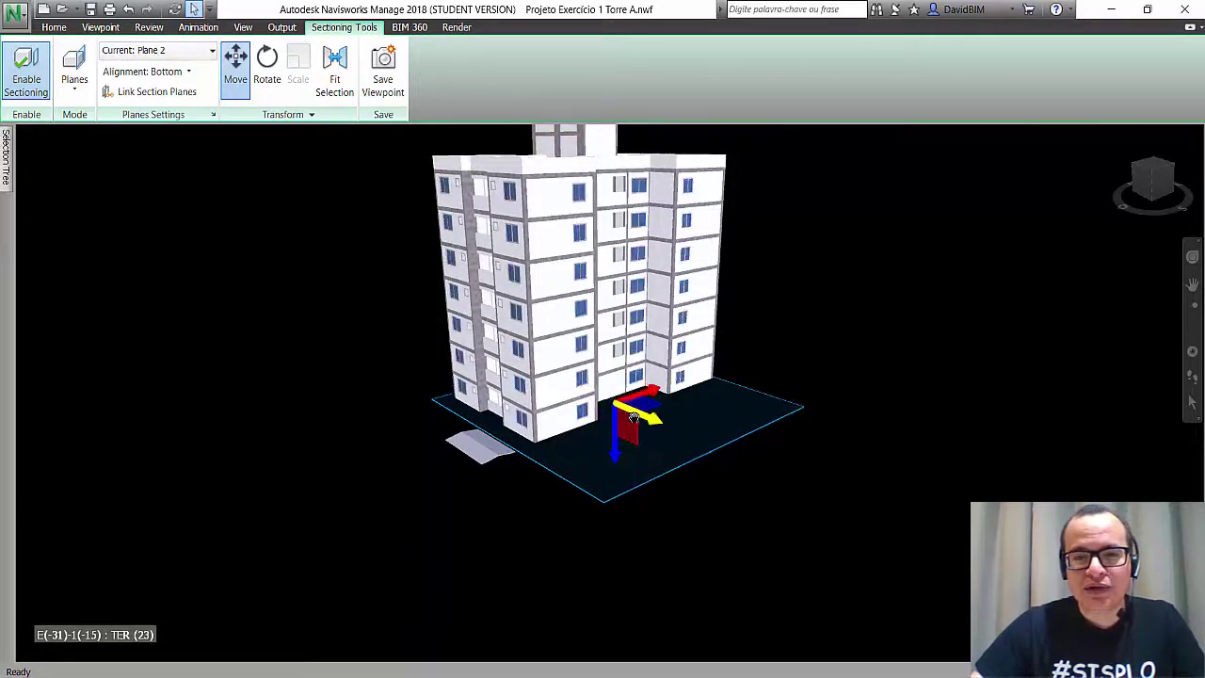
left_click(188, 72)
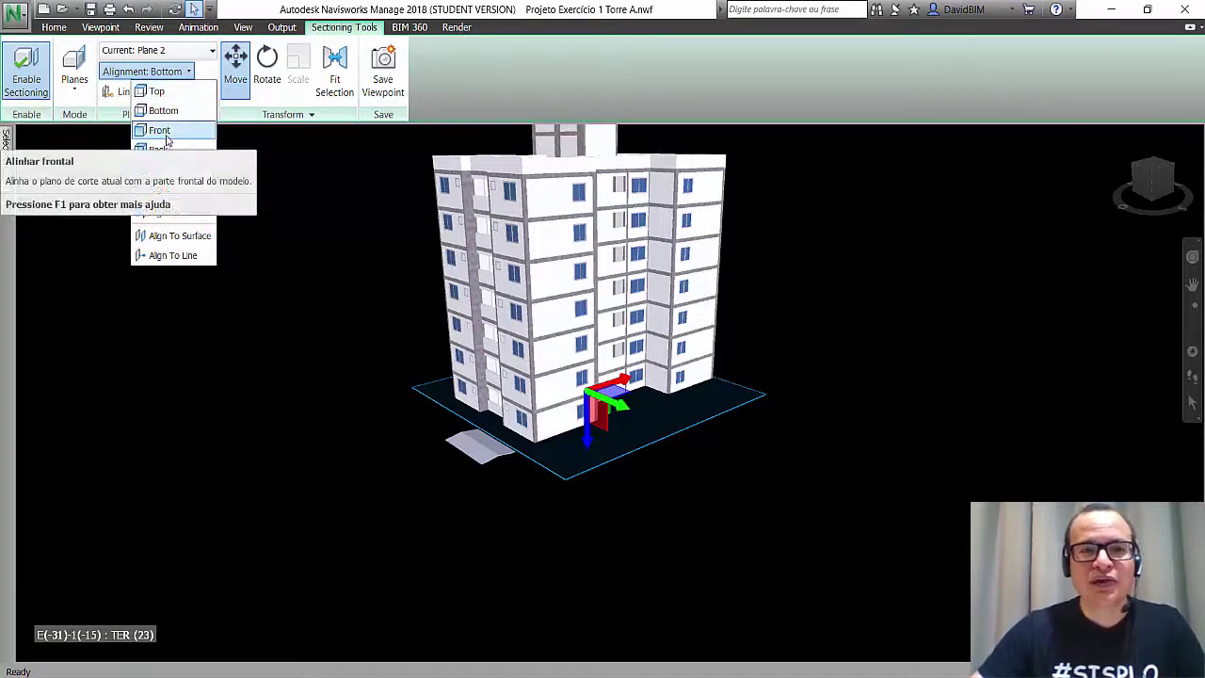
Align Plane 2 to Front, slide the vertical cut, and re-enable Plane 1 to trim upper floors
left_click(165, 134)
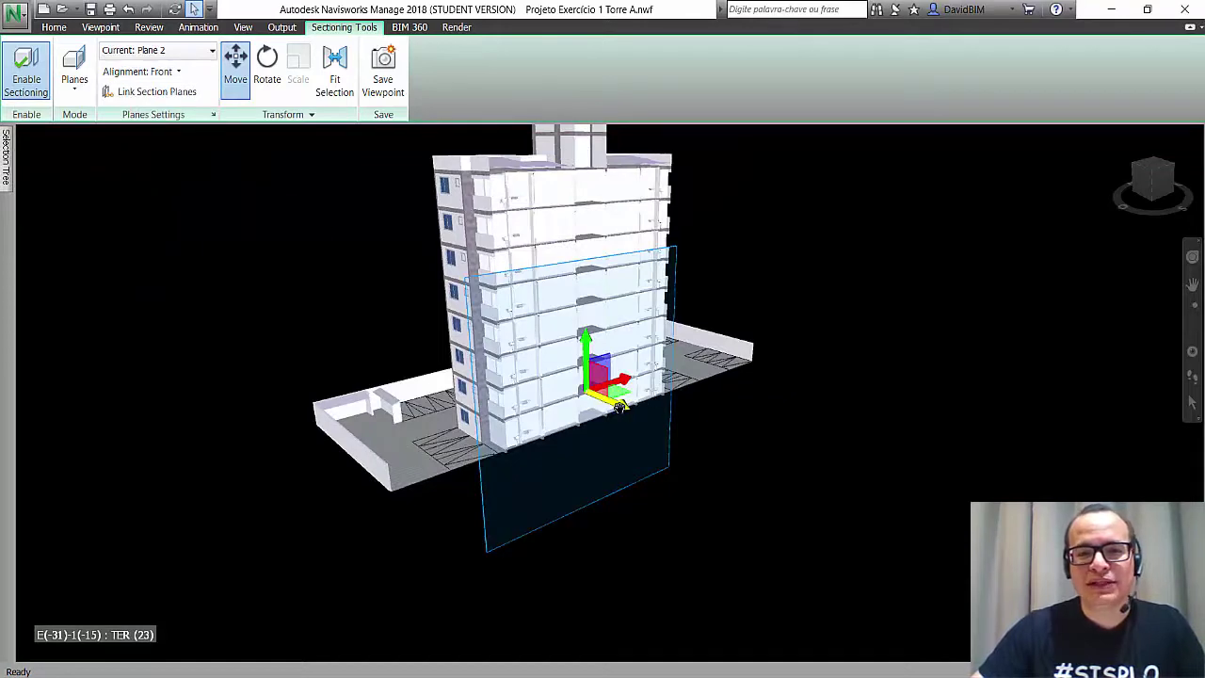
left_click_drag(643, 420, 632, 402)
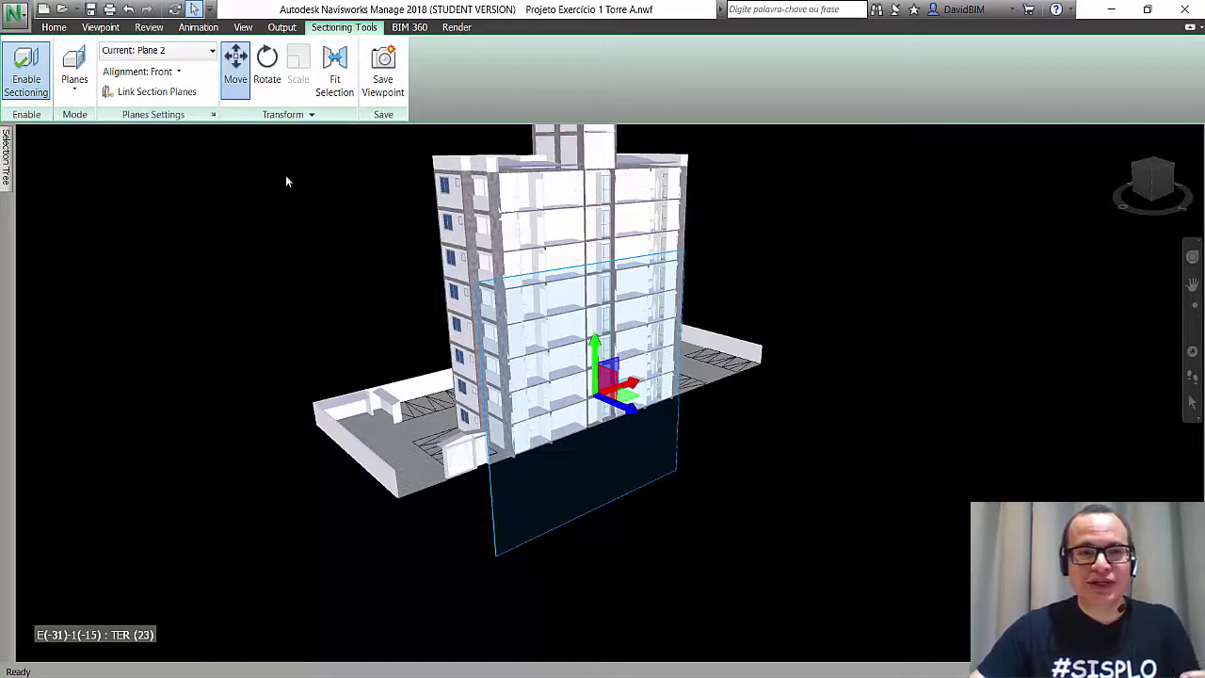
left_click(196, 52)
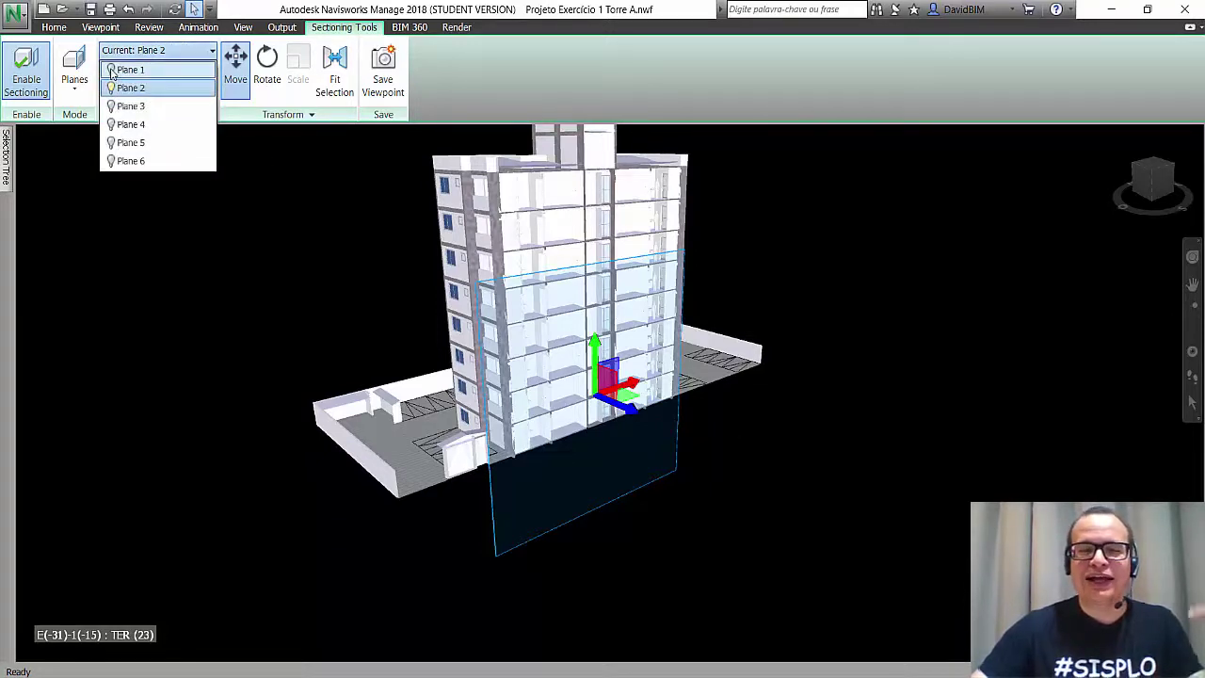
left_click(111, 70)
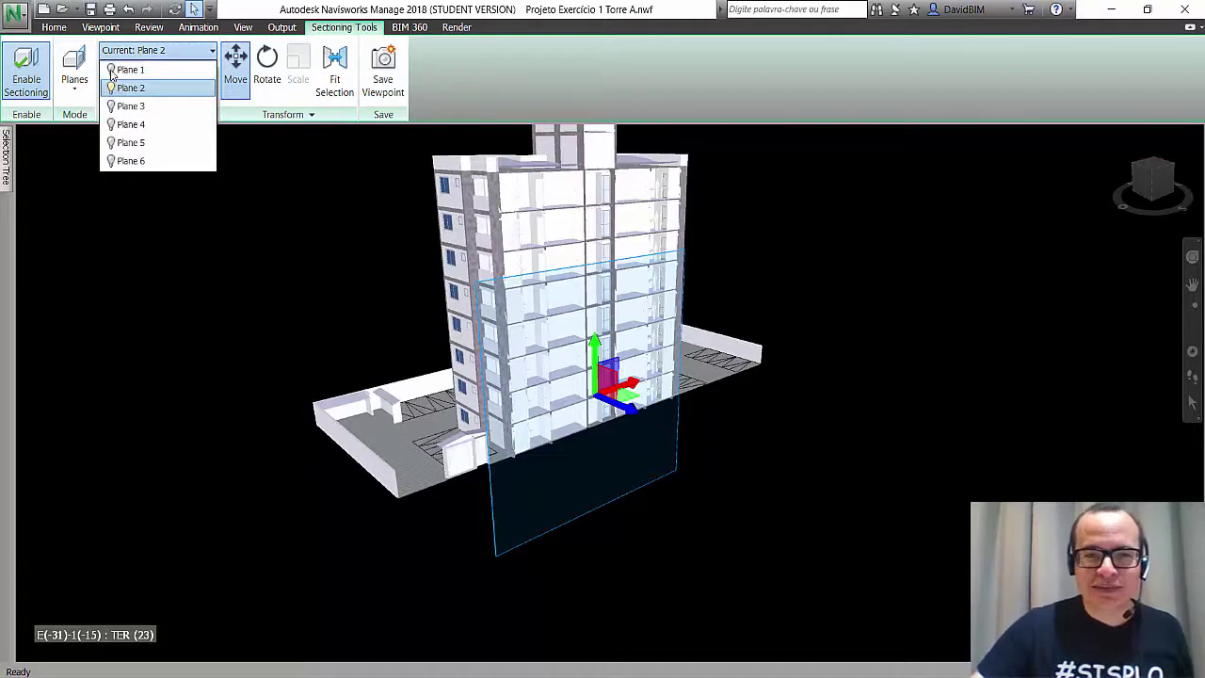
left_click(361, 244)
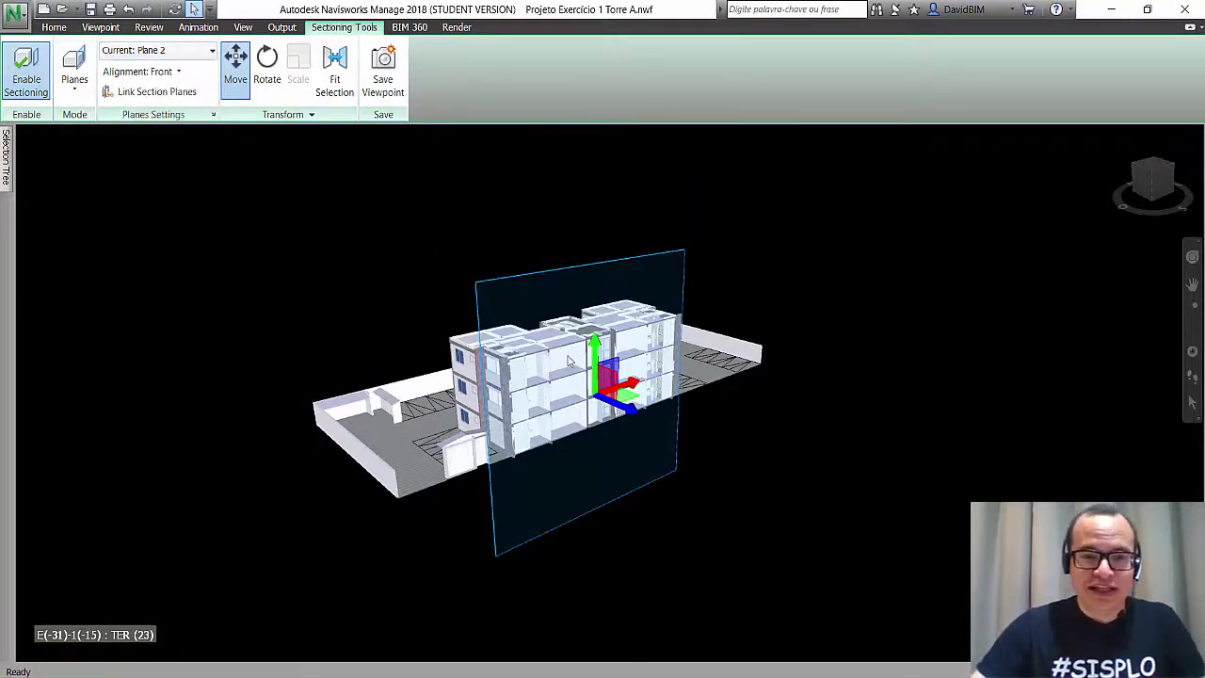
Zoom in and orbit around the three-storey sectioned tower to inspect its cut rooms
scroll(568, 361, "up", 2)
scroll(603, 356, "up", 2)
scroll(650, 346, "up", 2)
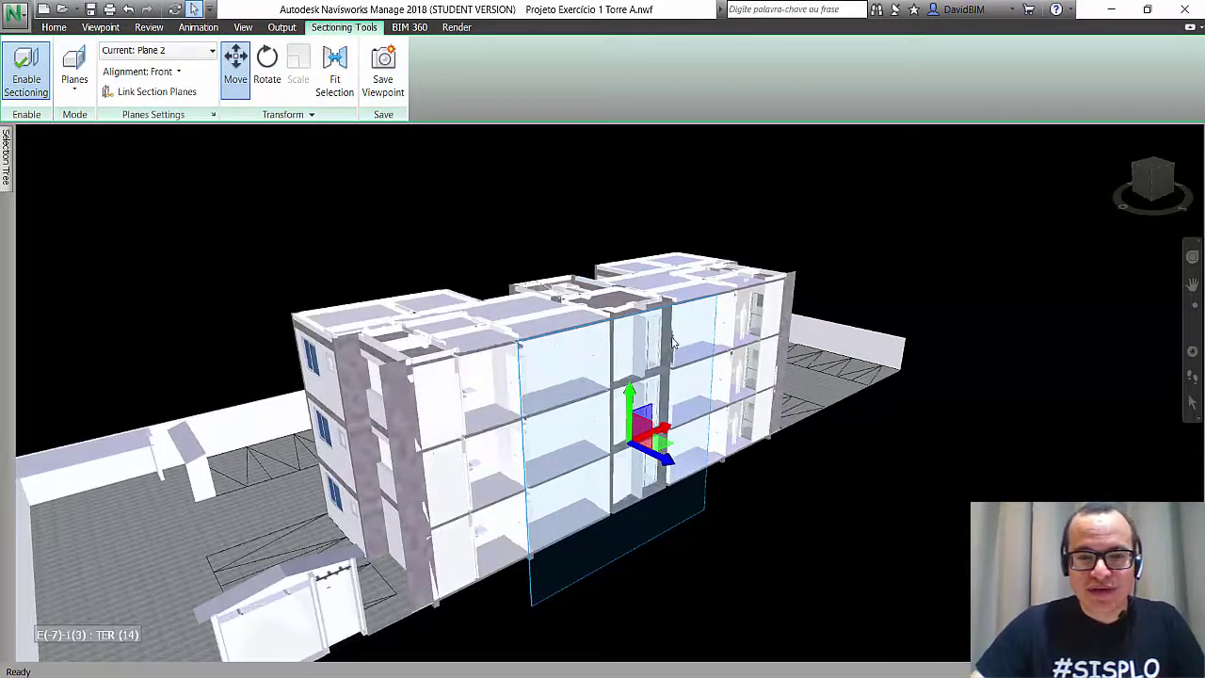
mouse_move(673, 342)
middle_mouse_down("shift")
mouse_move(456, 373)
mouse_move(279, 337)
middle_mouse_up("shift")
mouse_move(361, 377)
middle_mouse_down("shift")
mouse_move(470, 414)
mouse_move(675, 353)
middle_mouse_up("shift")
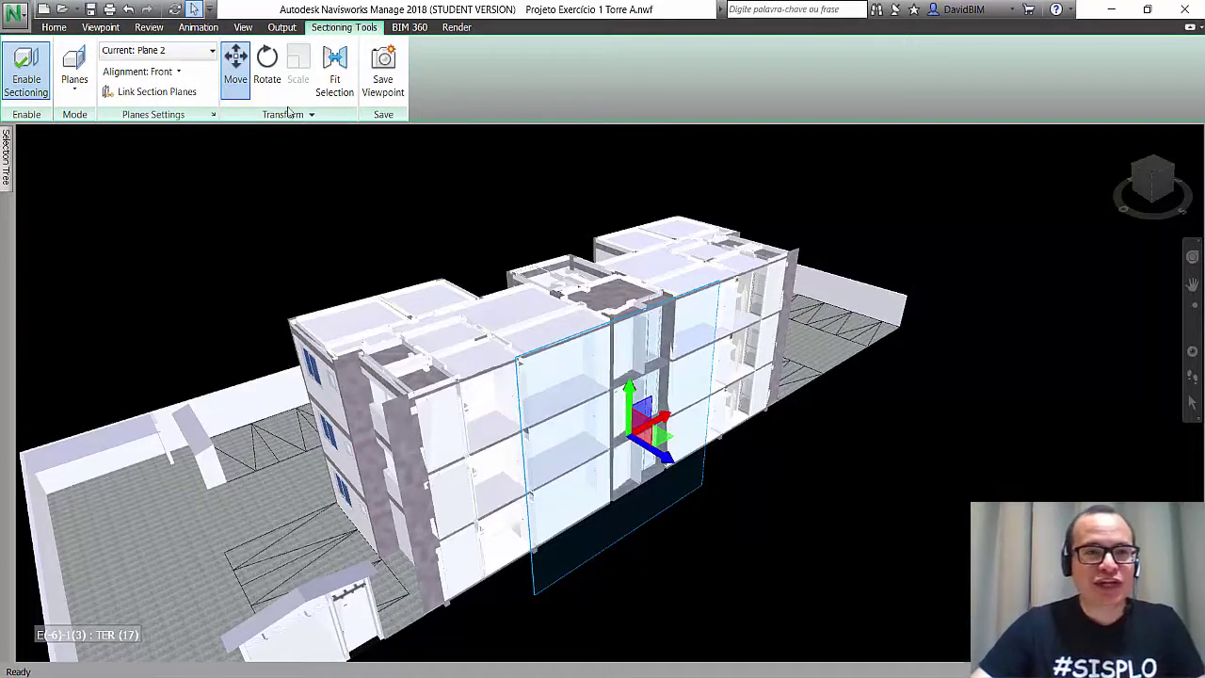
left_click(203, 57)
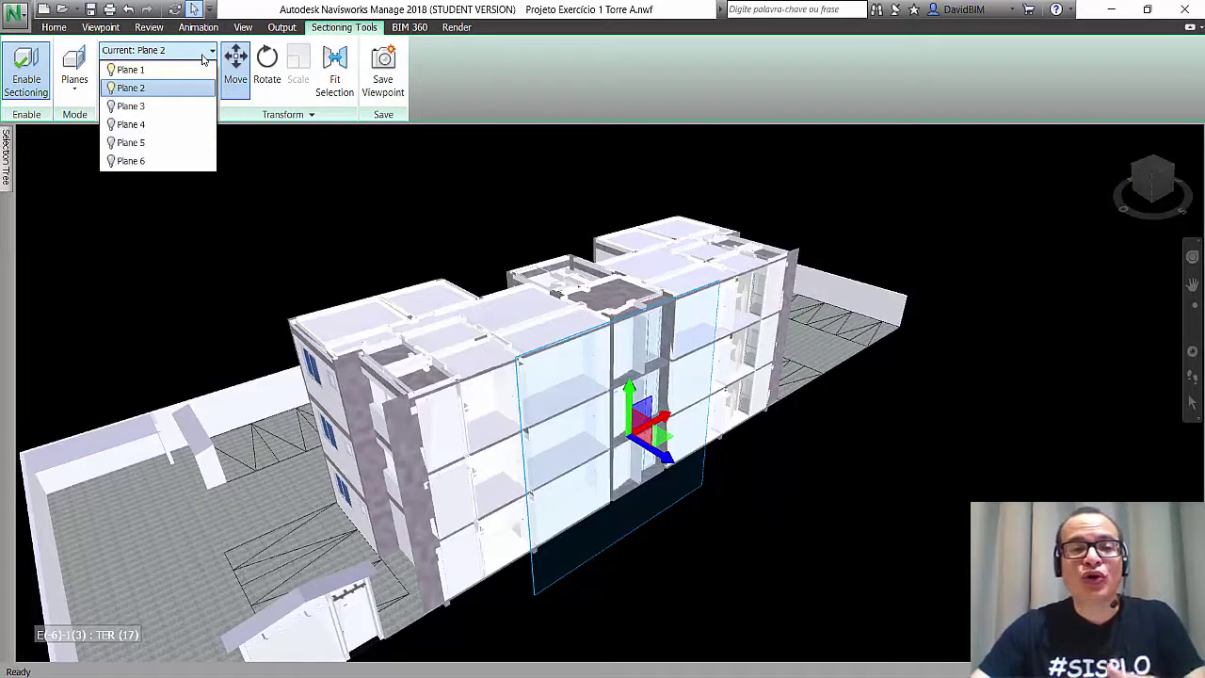
Try Planes 3 and 4, then turn off Plane 1 so only Plane 2 cuts, set as current
left_click(112, 106)
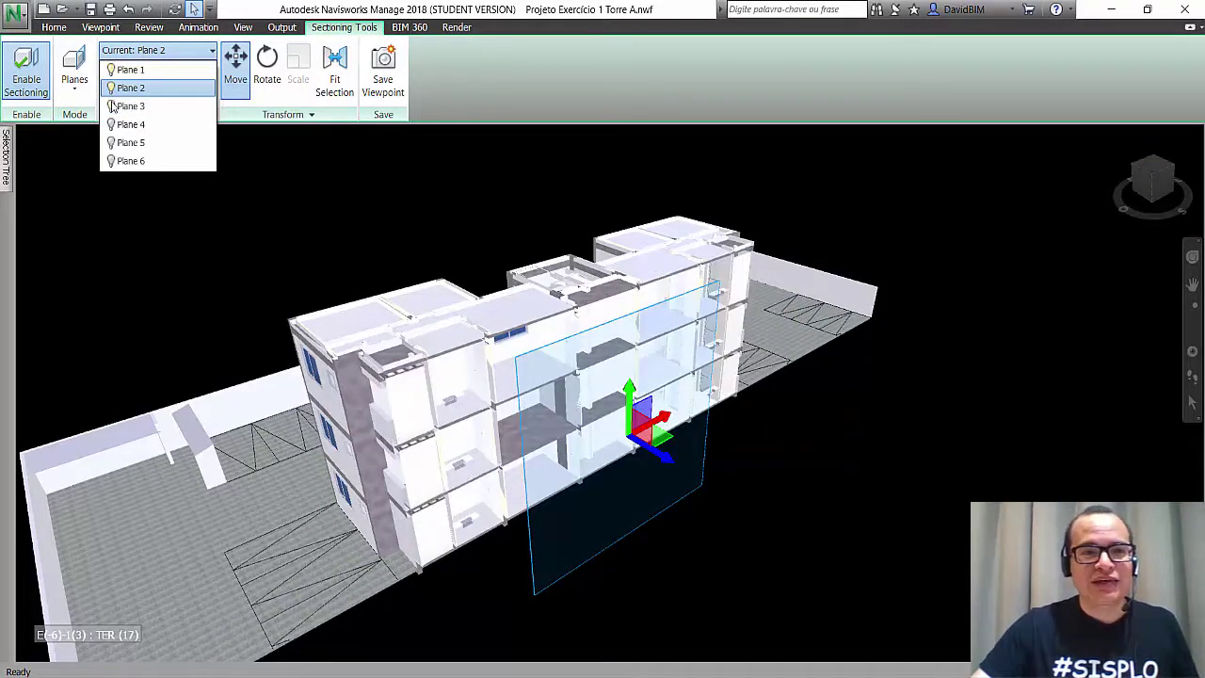
left_click(111, 125)
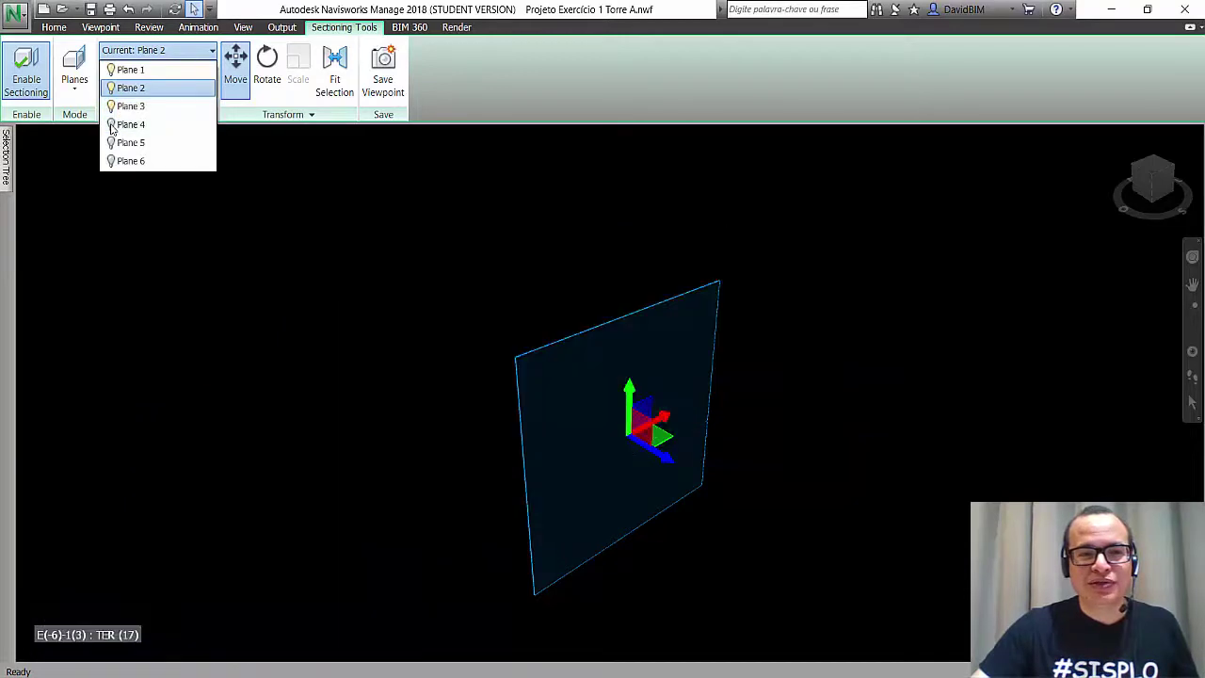
left_click(111, 126)
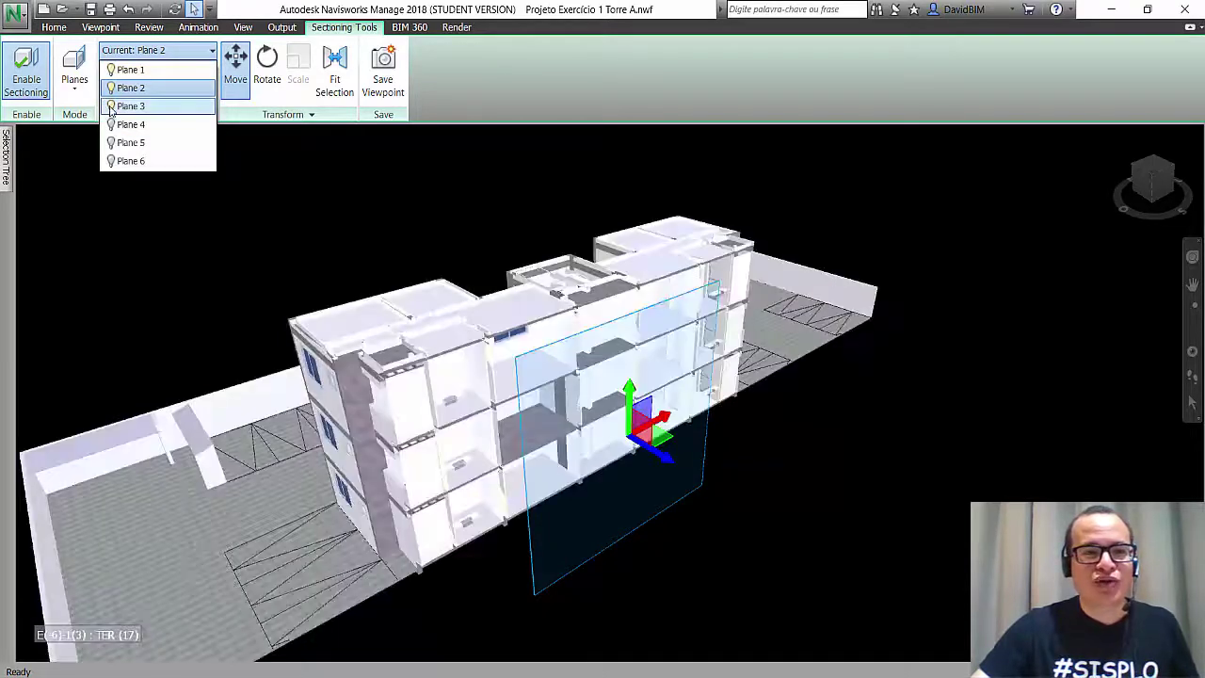
left_click(112, 87)
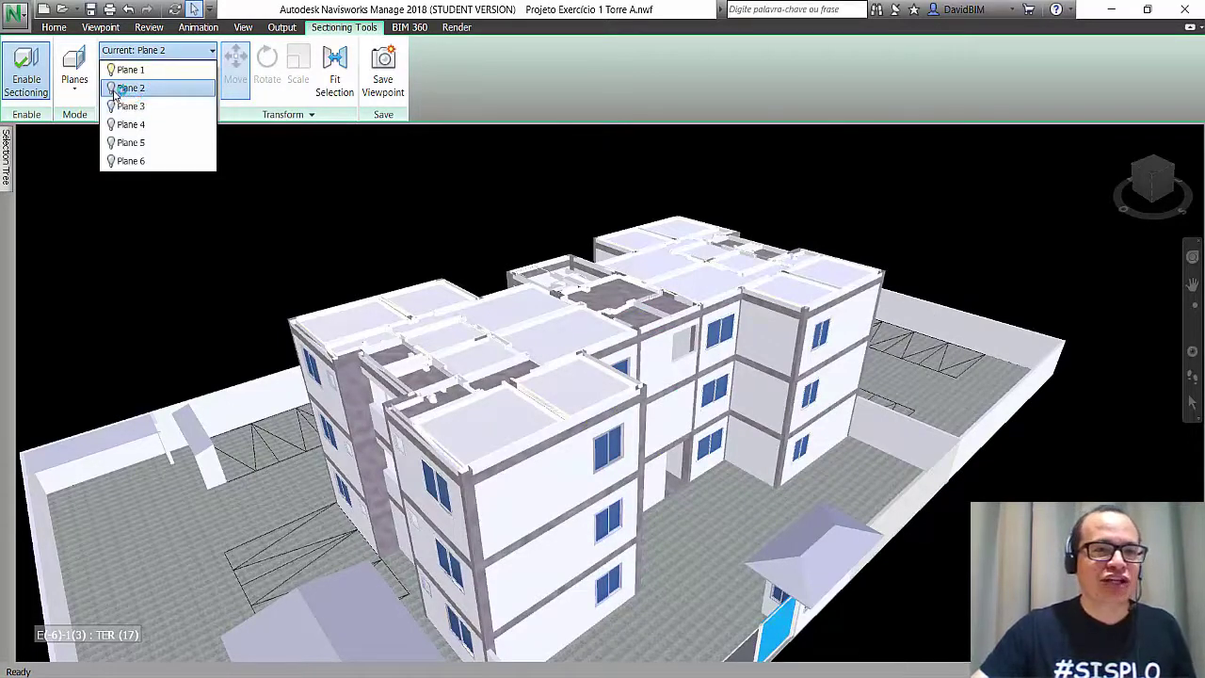
left_click(112, 87)
left_click(155, 69)
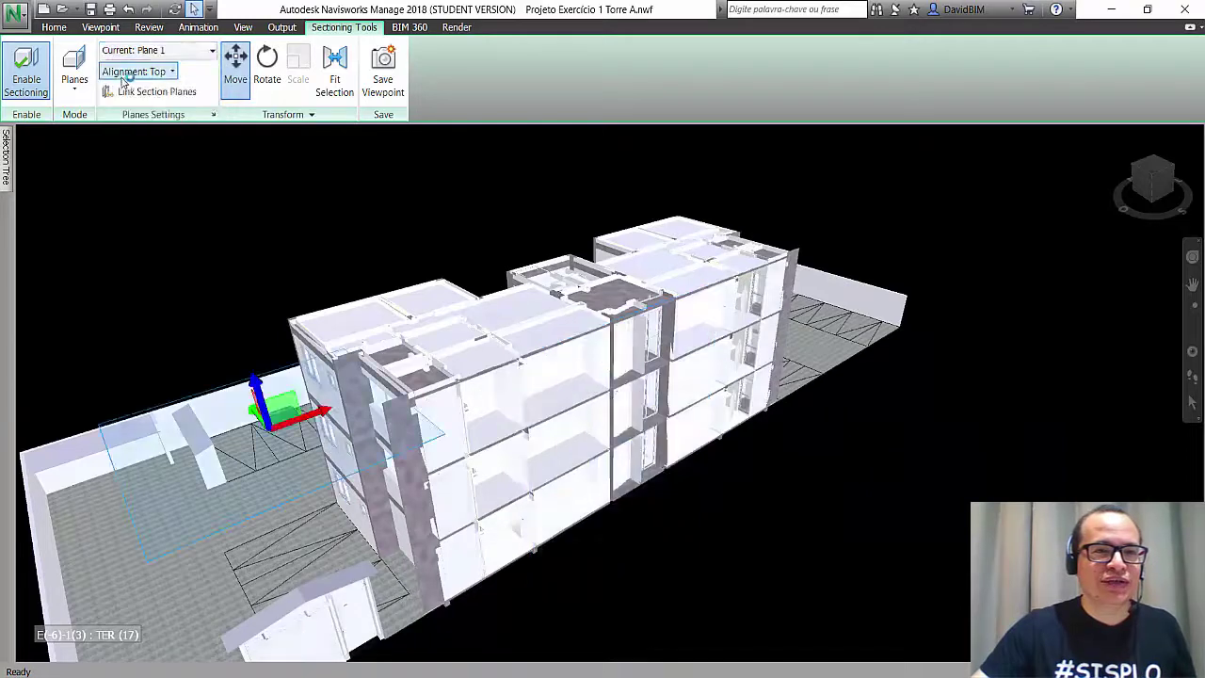
left_click(170, 53)
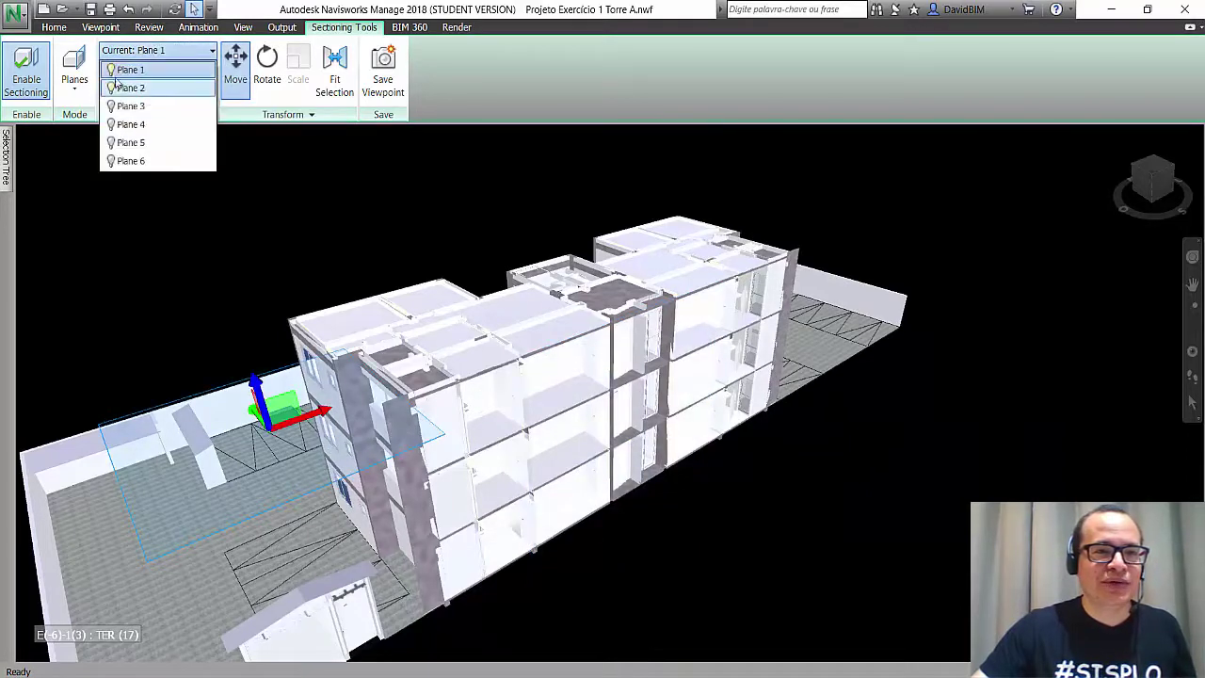
left_click(112, 87)
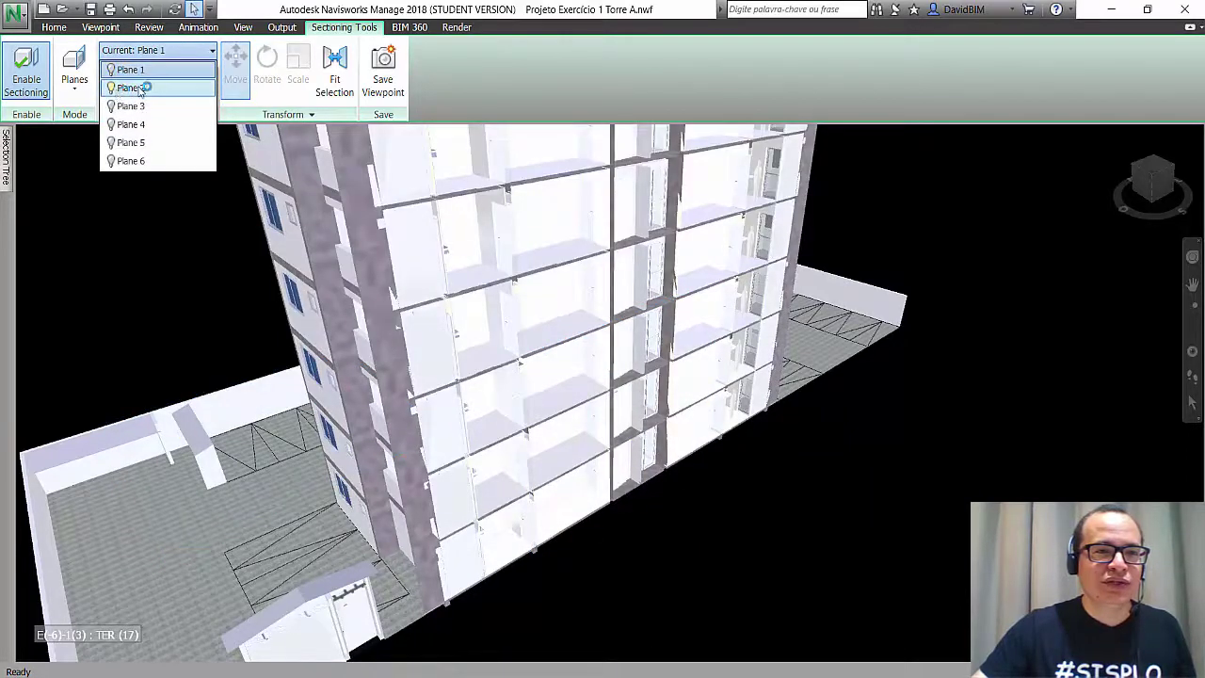
left_click(131, 87)
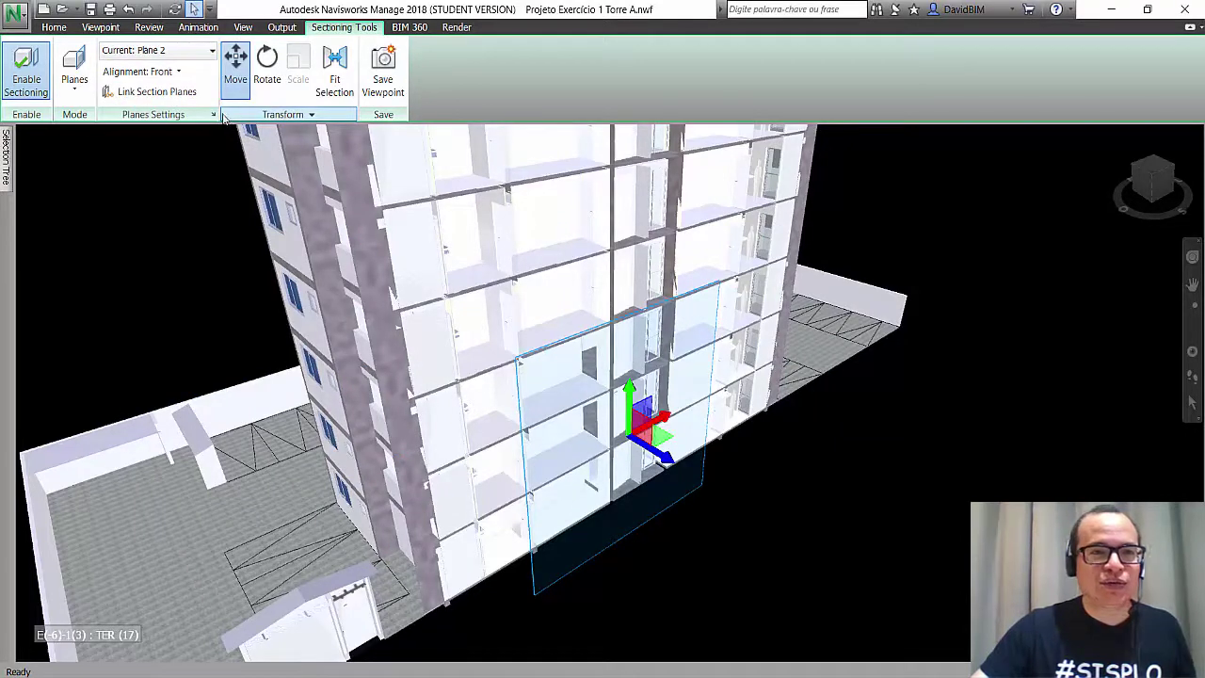
Keep Plane 2 aligned Front, slide it along the facade, and orbit to a front view
left_click(175, 74)
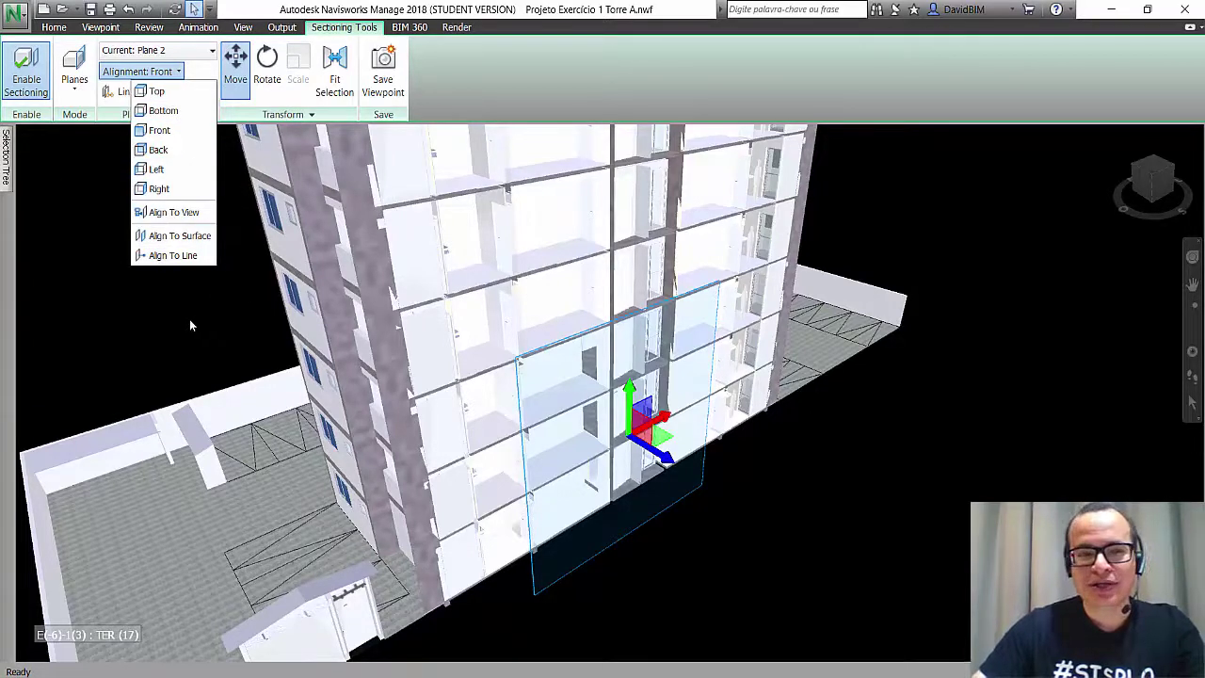
left_click(257, 290)
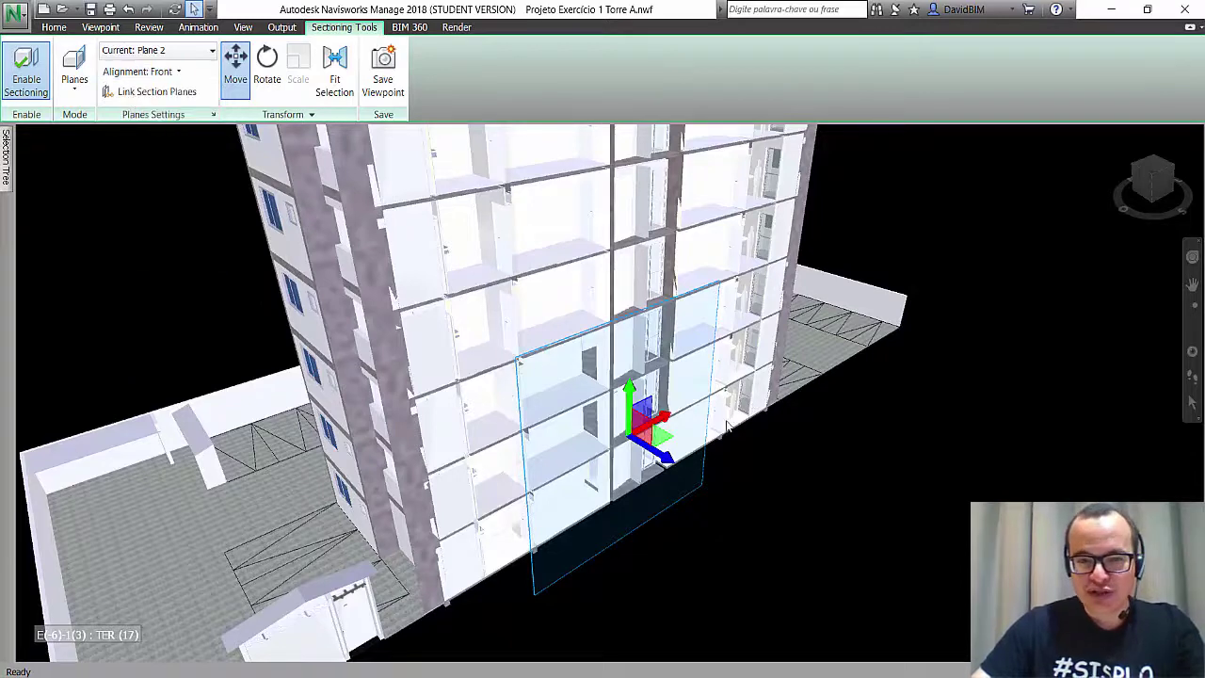
mouse_move(668, 458)
left_mouse_down()
mouse_move(725, 488)
mouse_move(706, 471)
left_mouse_up()
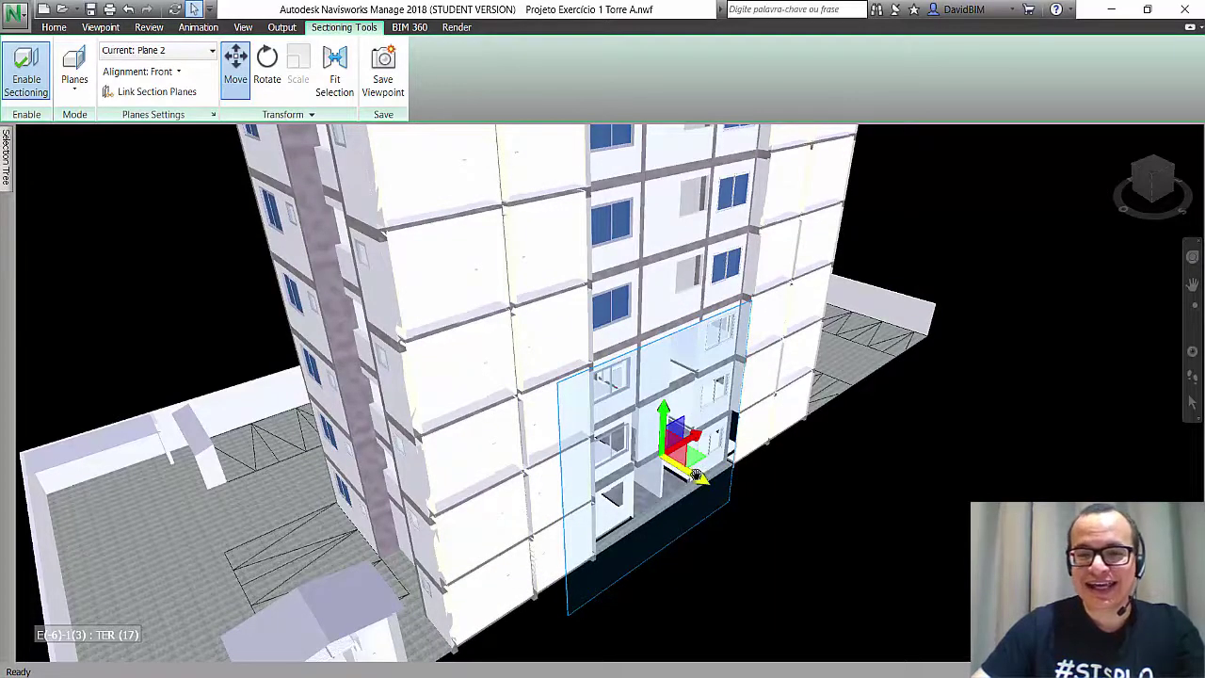
left_click_drag(695, 476, 676, 456)
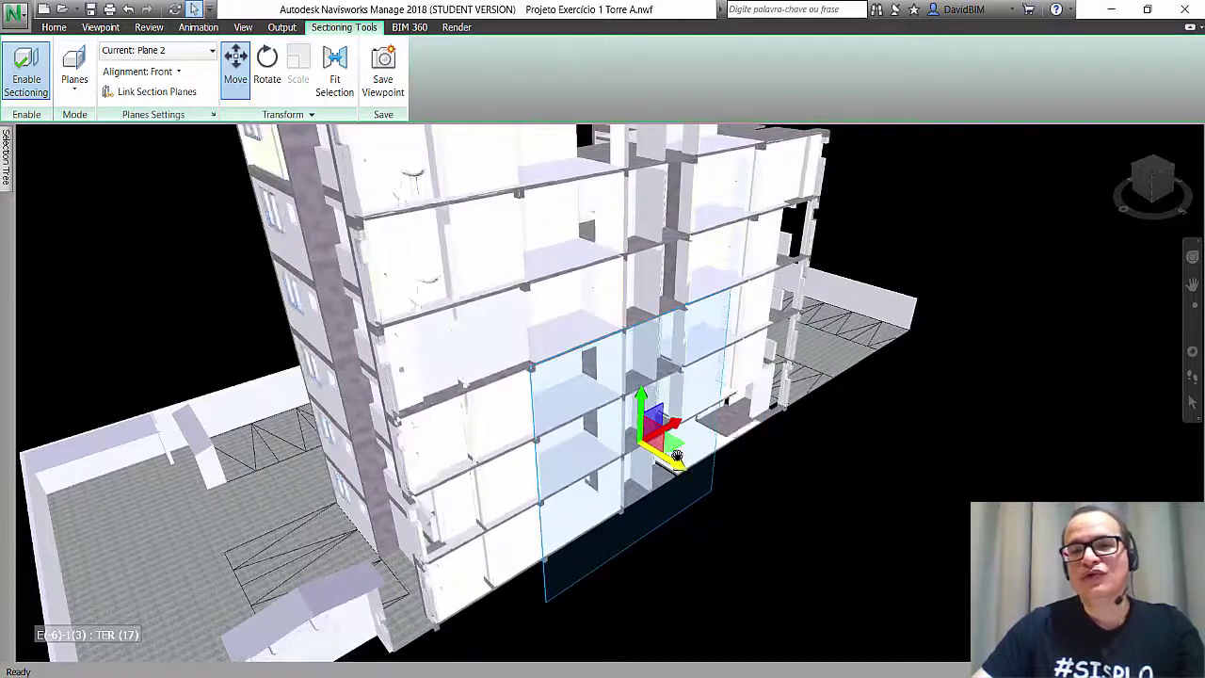
middle_click_drag(727, 450, 581, 346, "shift")
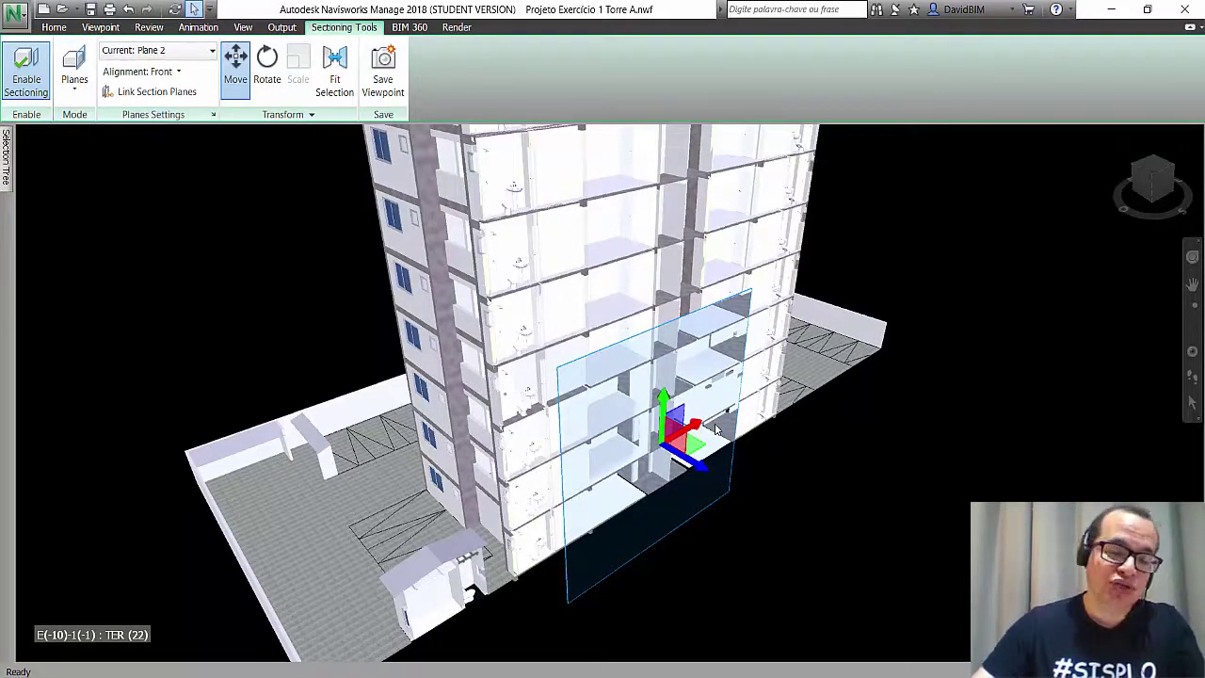
mouse_move(789, 429)
middle_mouse_down("shift")
mouse_move(734, 440)
mouse_move(782, 442)
mouse_move(788, 370)
mouse_move(769, 425)
middle_mouse_up("shift")
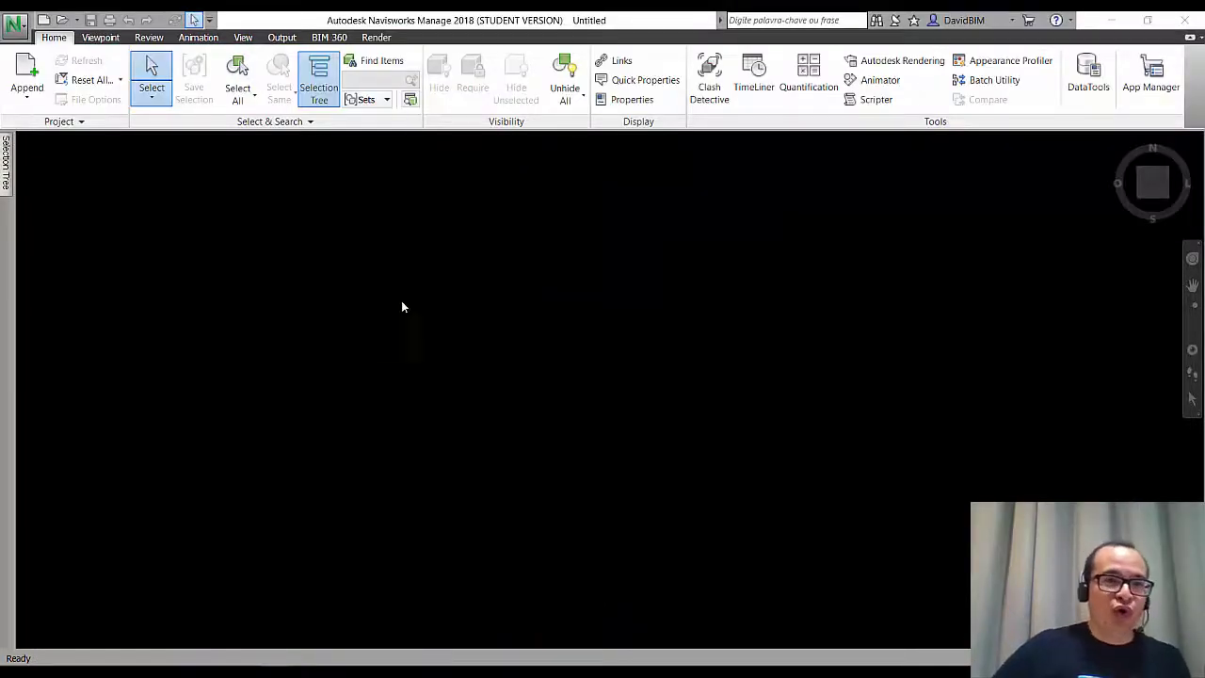
Append Projeto Exercício 04 Hidráulico Tipo.nwc into the untitled project
left_click(31, 74)
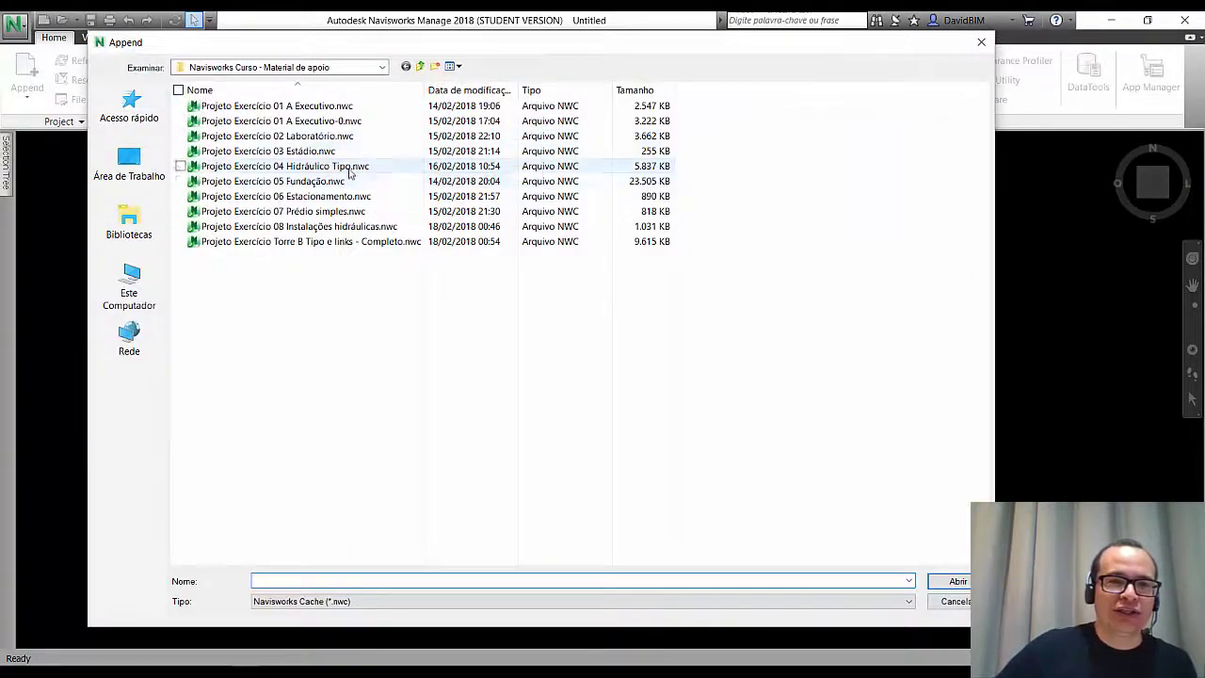
left_click(311, 167)
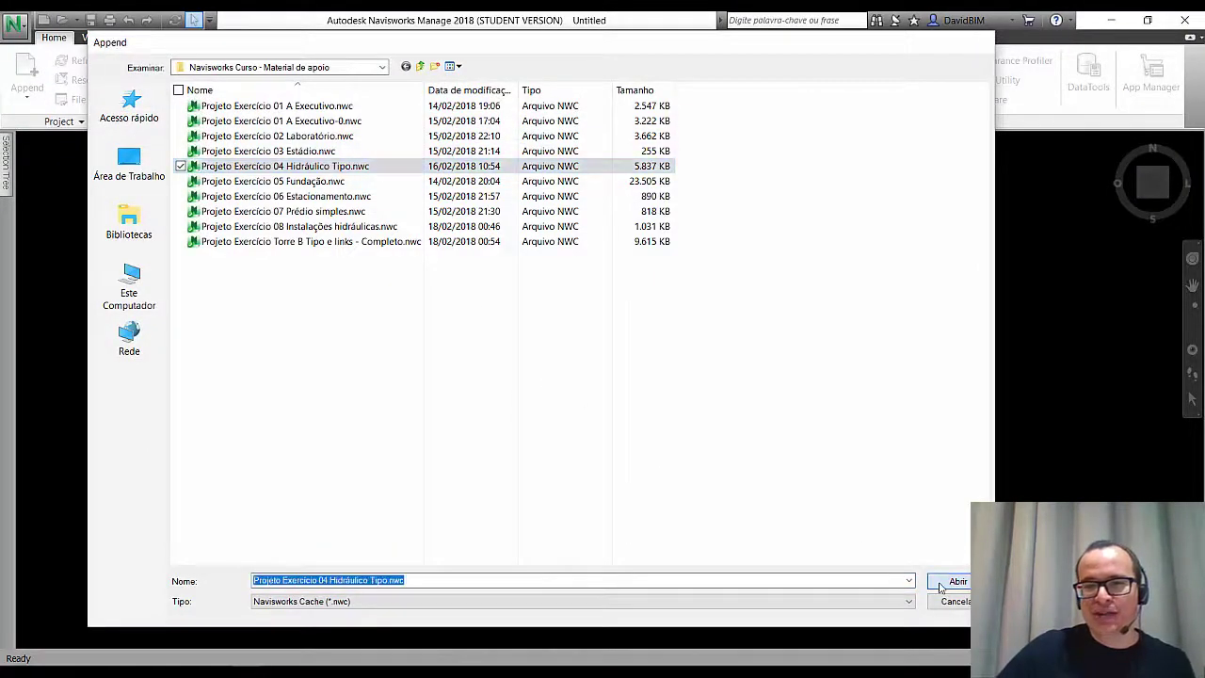
left_click(953, 581)
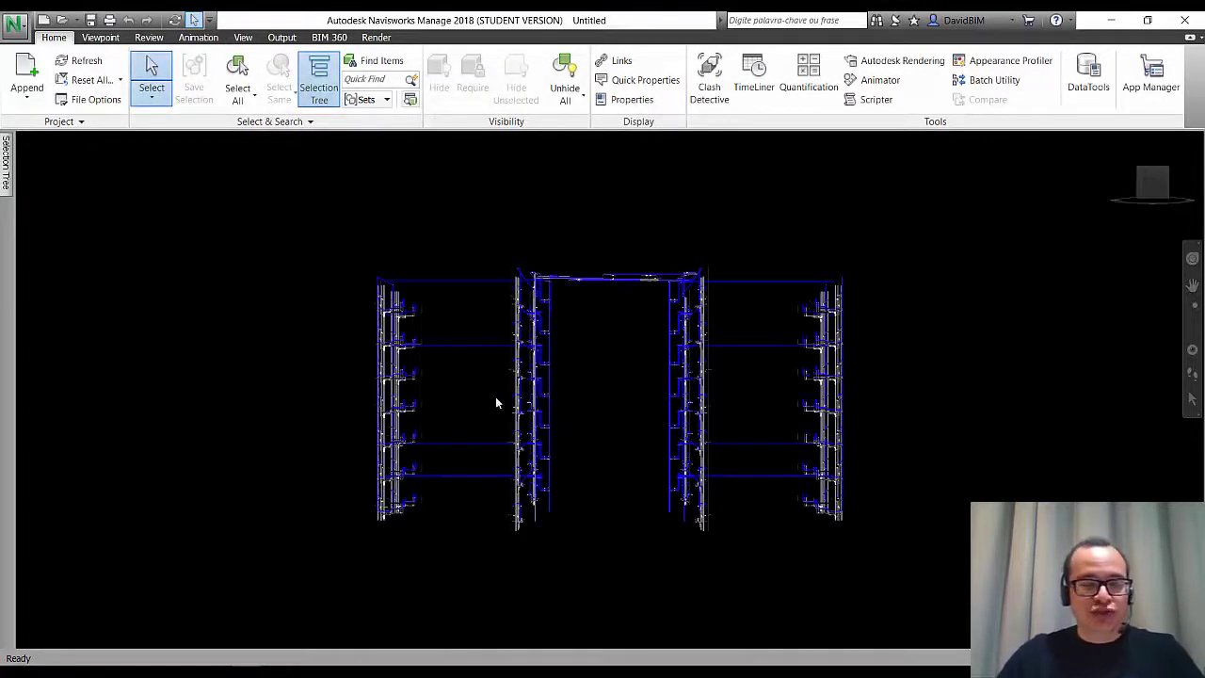
Orbit, zoom and pan around the hydraulic risers and branch lines to inspect them in 3D
middle_click_drag(289, 371, 463, 411, "shift")
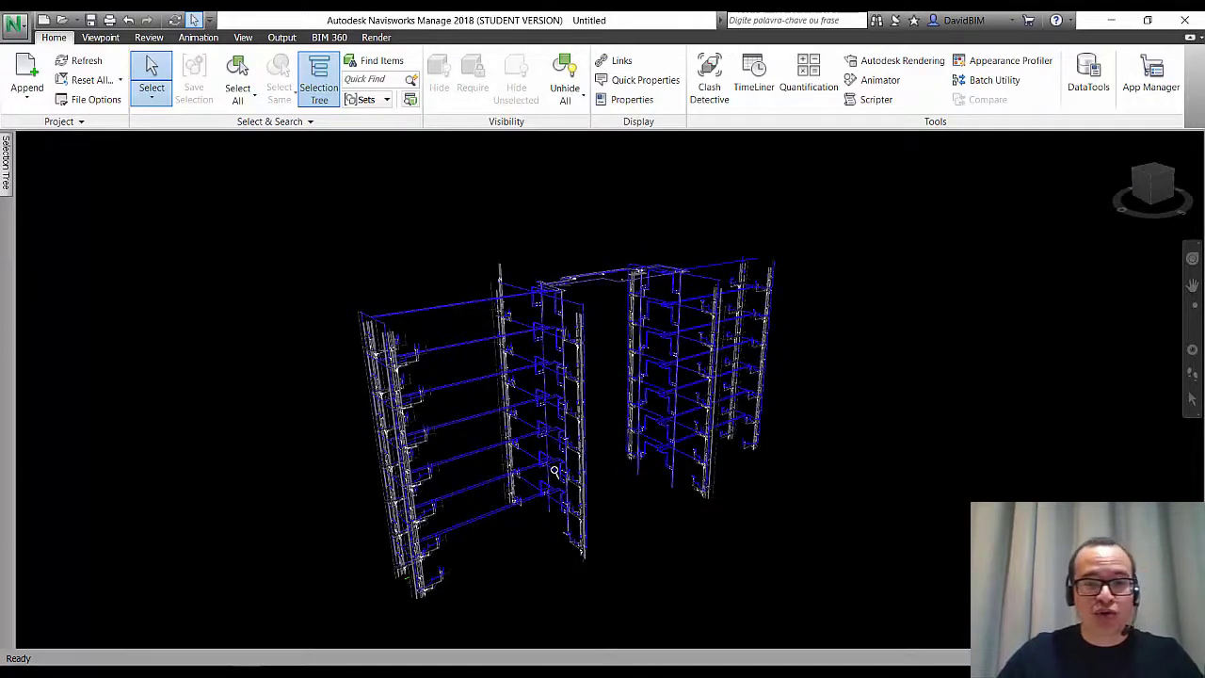
scroll(554, 470, "up", 2)
scroll(555, 470, "up", 2)
scroll(554, 471, "up", 2)
scroll(554, 471, "up", 2)
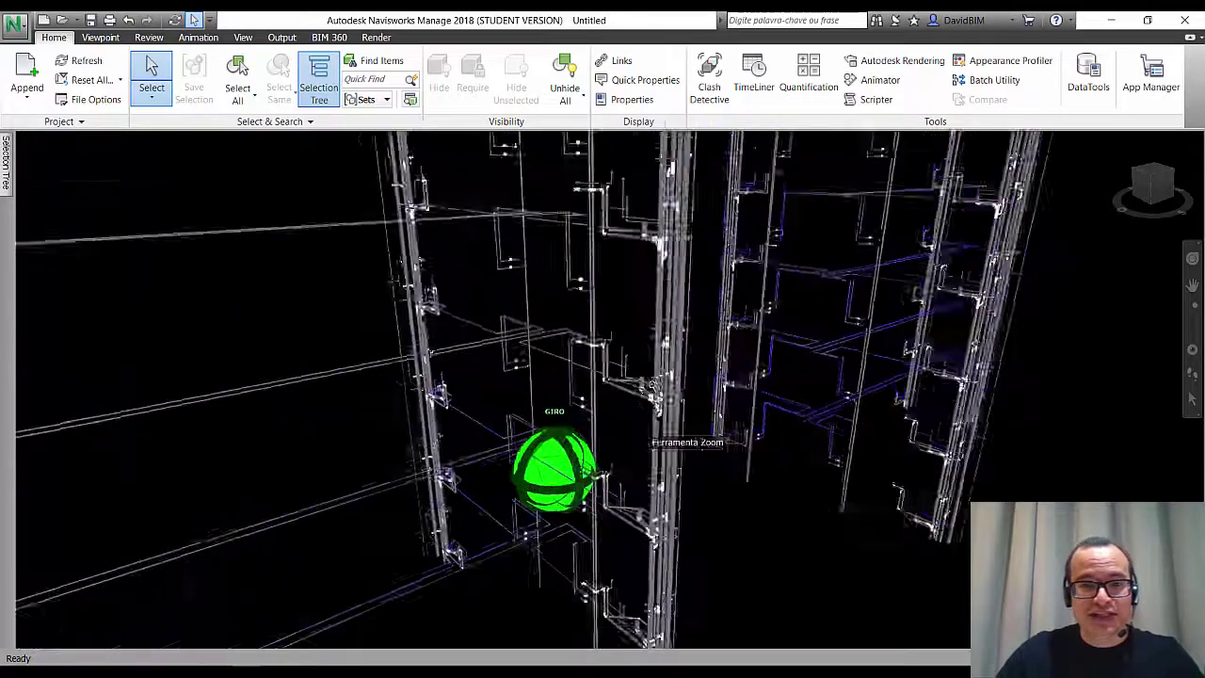
scroll(649, 428, "up", 2)
mouse_move(646, 415)
middle_mouse_down()
mouse_move(646, 400)
mouse_move(573, 475)
middle_mouse_up()
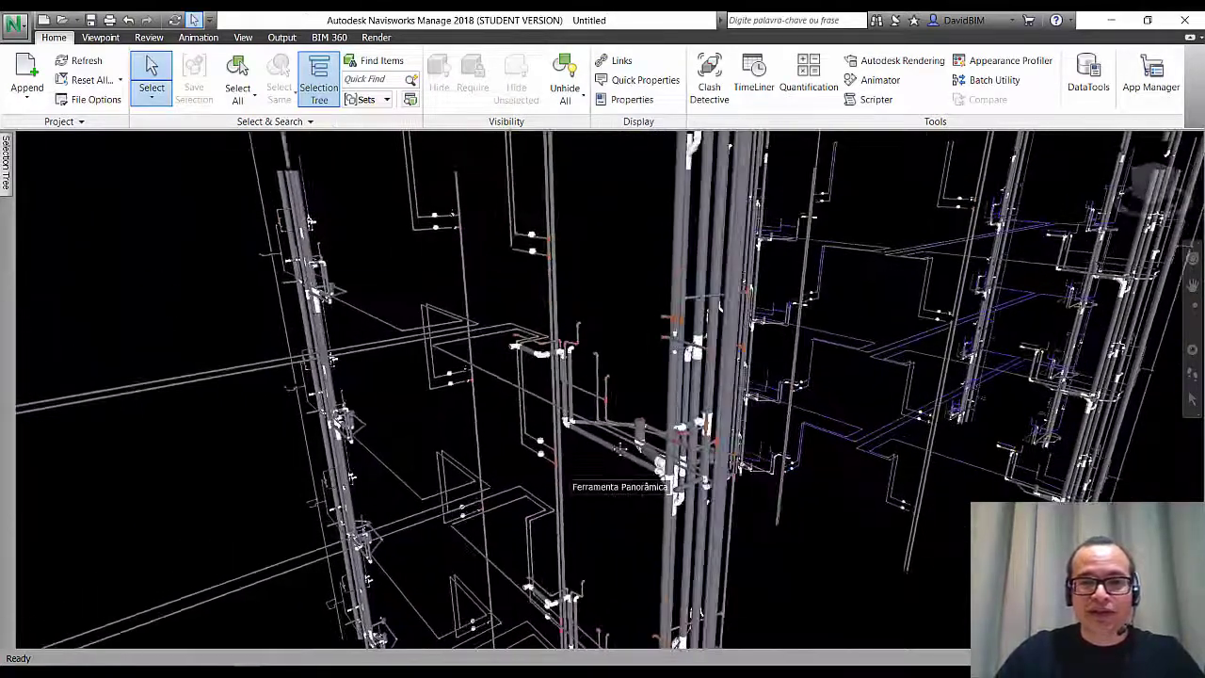
scroll(621, 450, "down", 2)
scroll(622, 450, "down", 2)
scroll(621, 450, "down", 2)
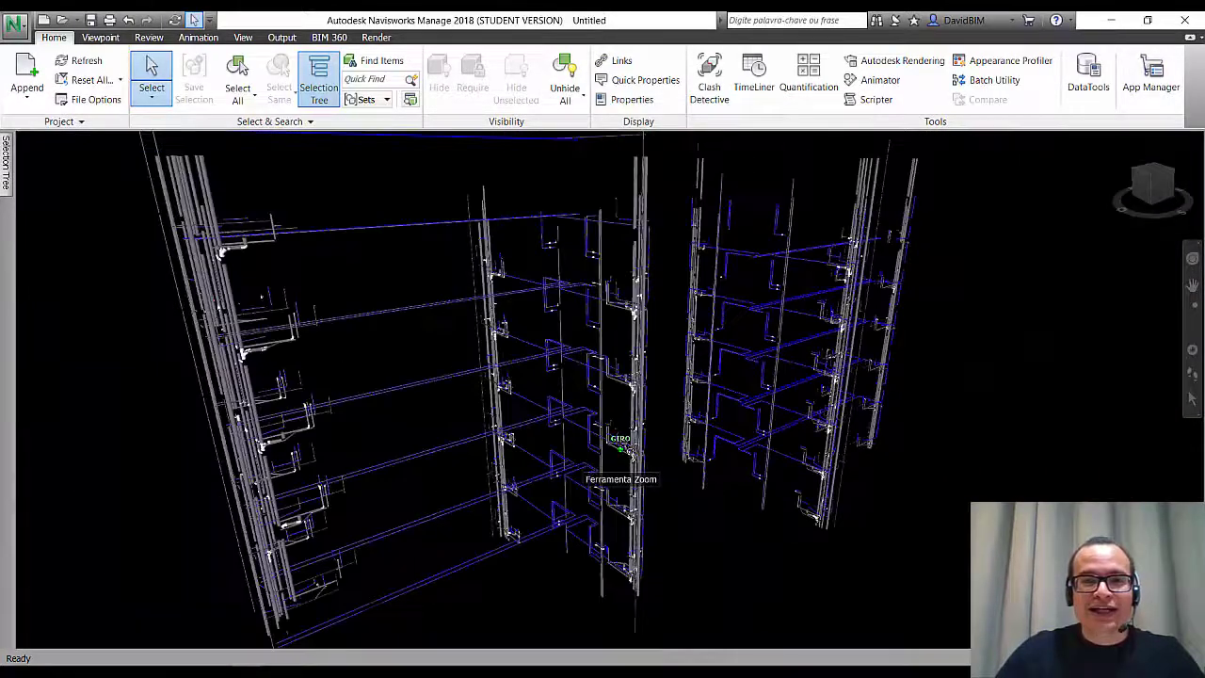
scroll(621, 450, "down", 2)
middle_click_drag(621, 450, 603, 447)
scroll(638, 461, "down", 2)
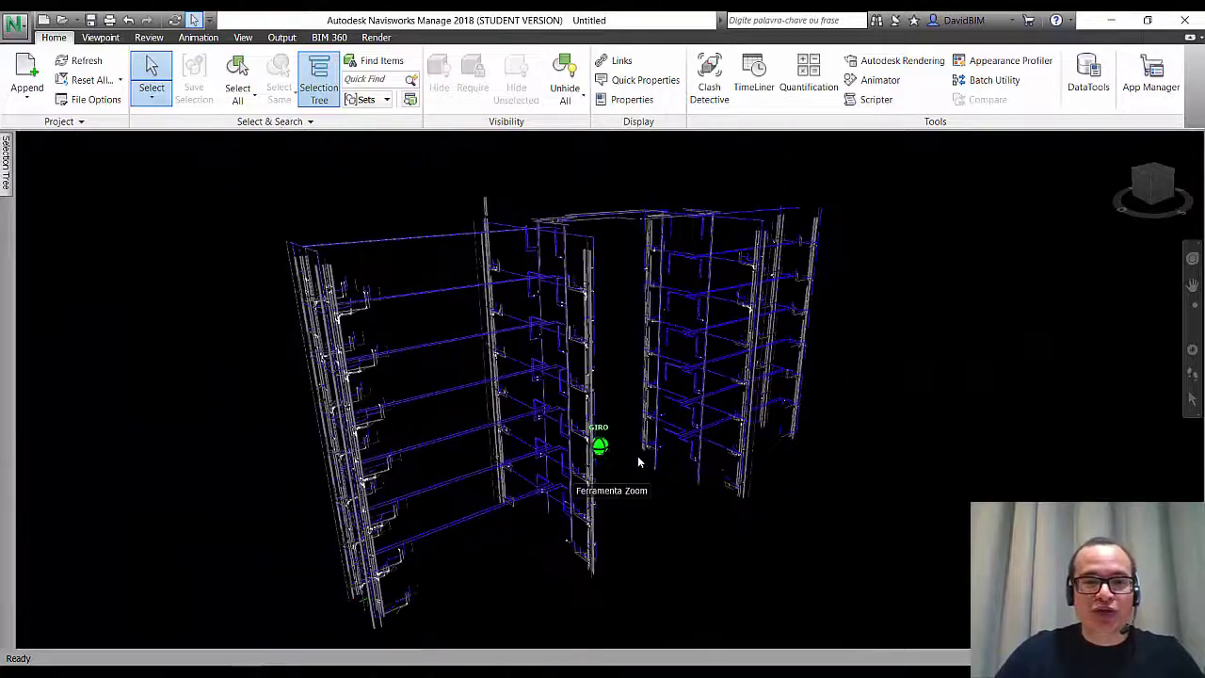
middle_click_drag(630, 510, 585, 536, "shift")
mouse_move(474, 535)
middle_mouse_down("shift")
mouse_move(617, 446)
mouse_move(514, 471)
middle_mouse_up("shift")
scroll(584, 461, "down", 3)
scroll(513, 473, "up", 1)
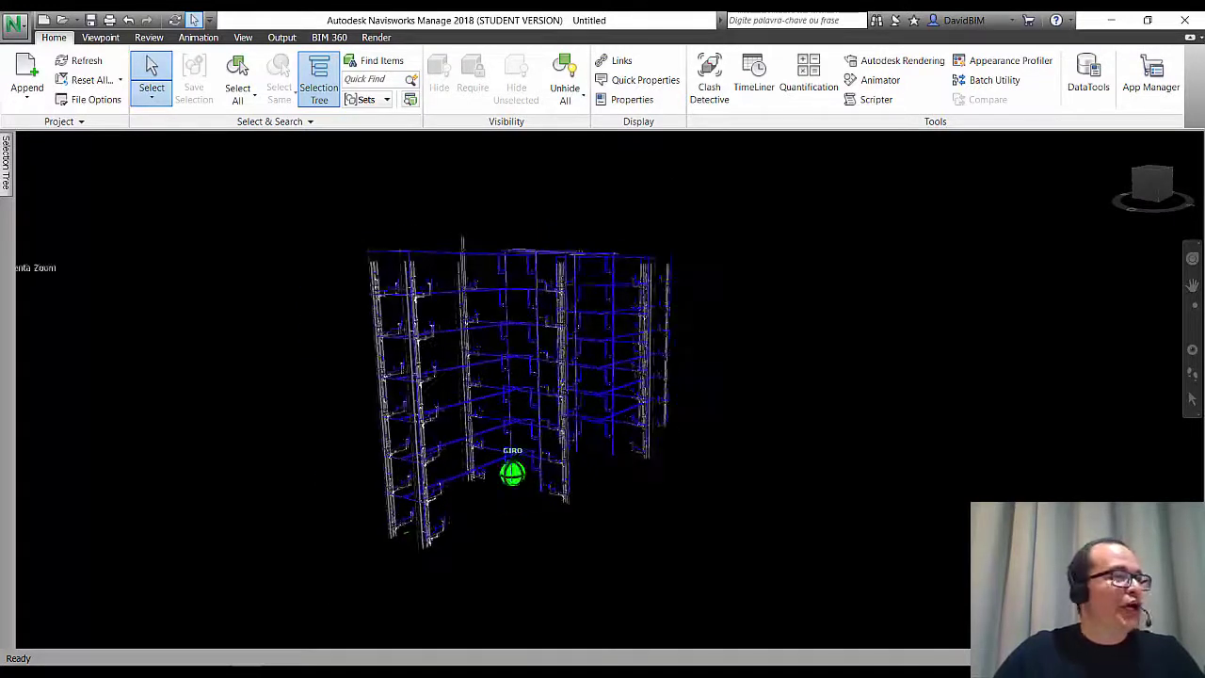
Enable sectioning from the Viewpoint tab with Plane 1 current and aligned to Top
left_click(101, 37)
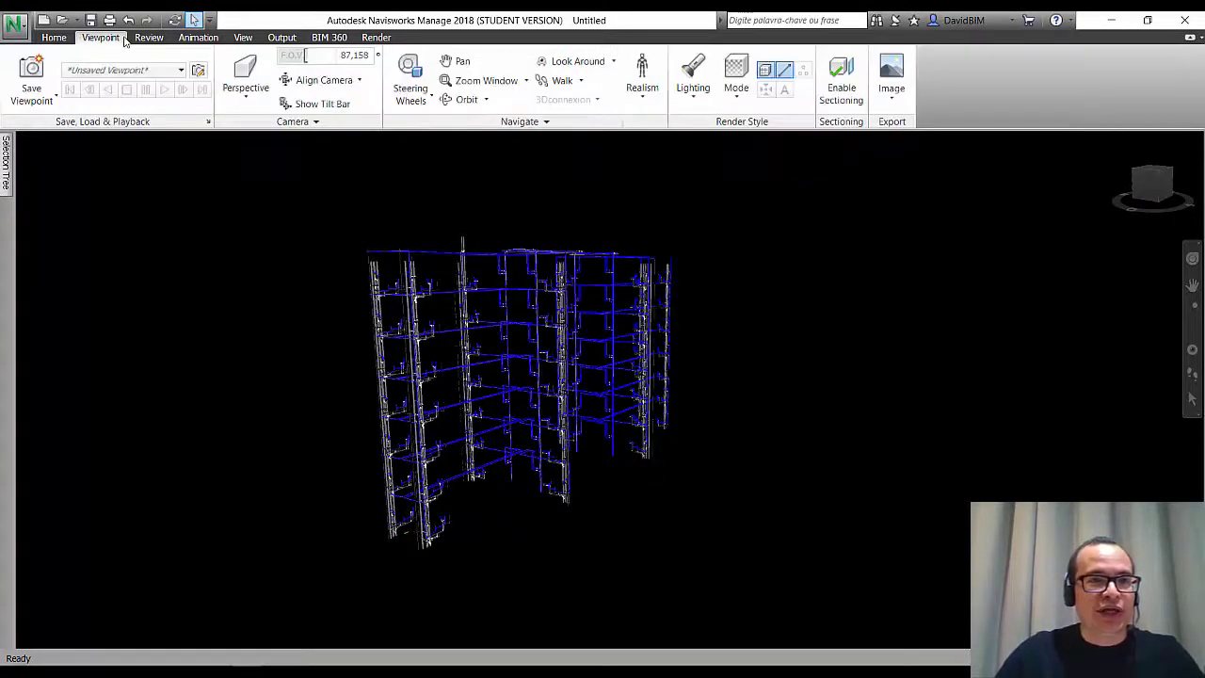
left_click(853, 94)
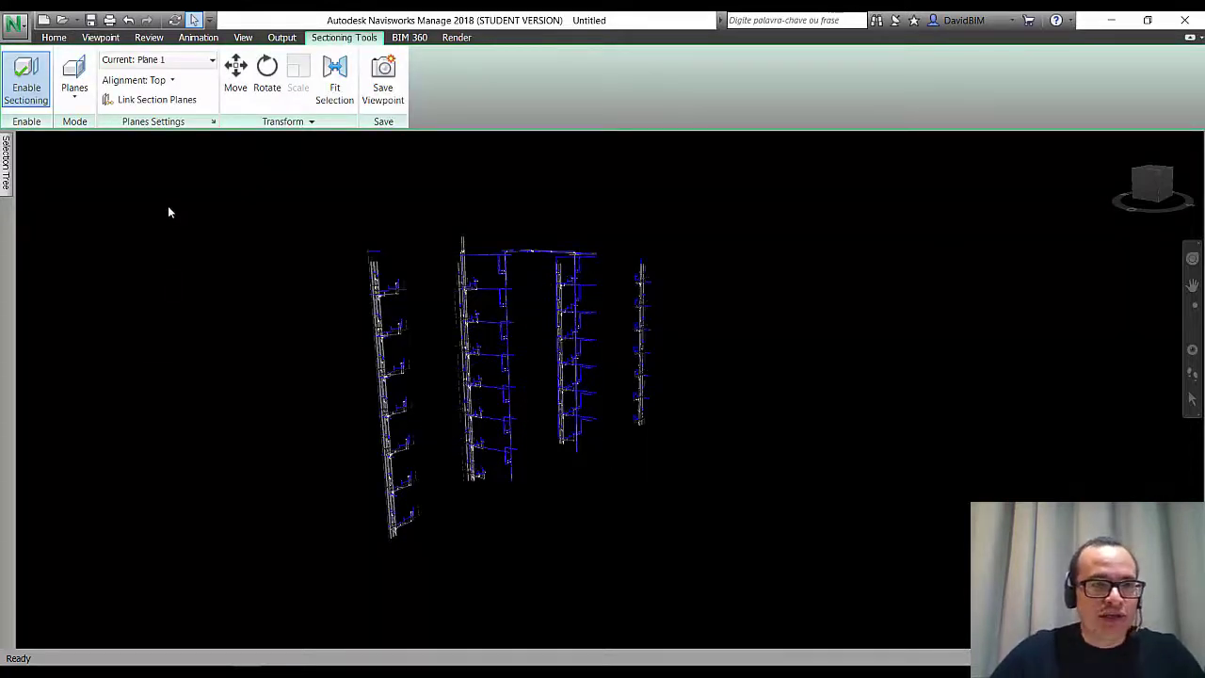
left_click(171, 80)
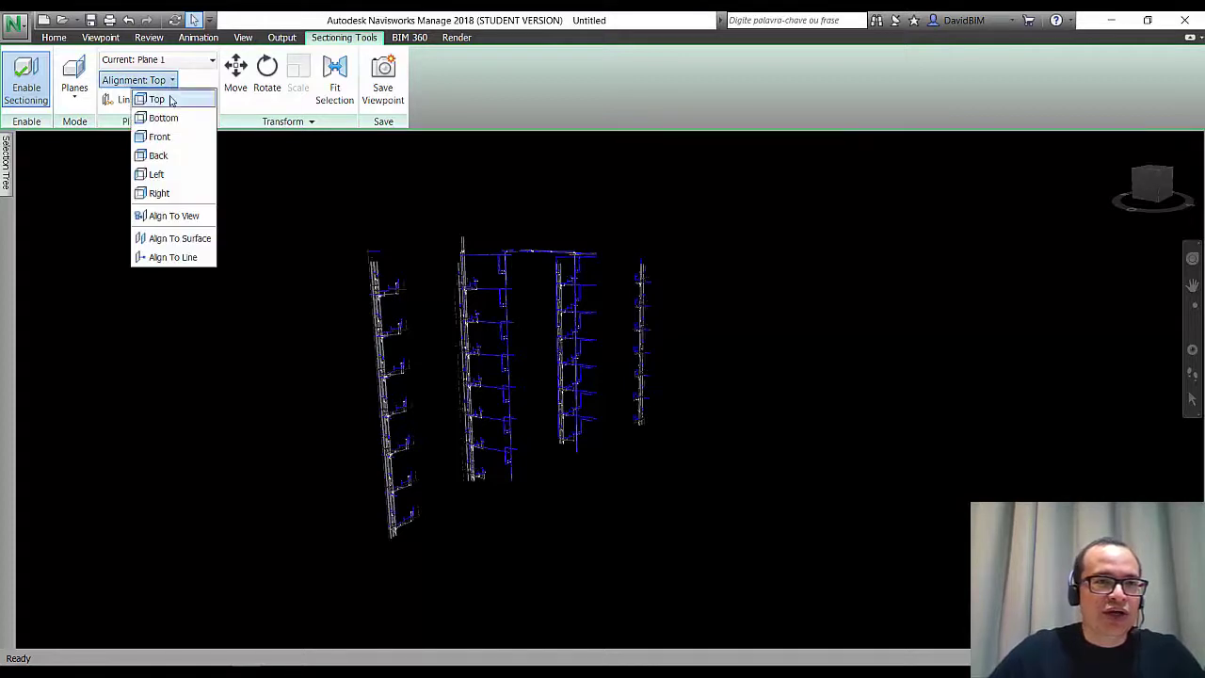
left_click(170, 100)
left_click(189, 60)
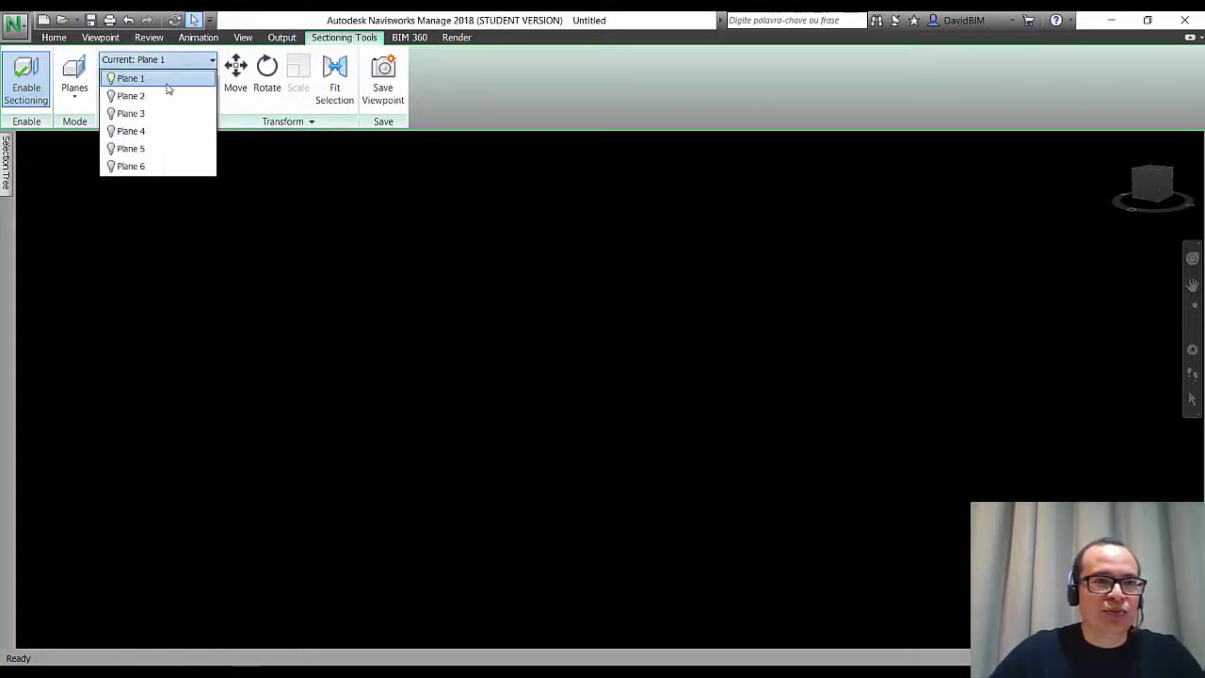
left_click(166, 83)
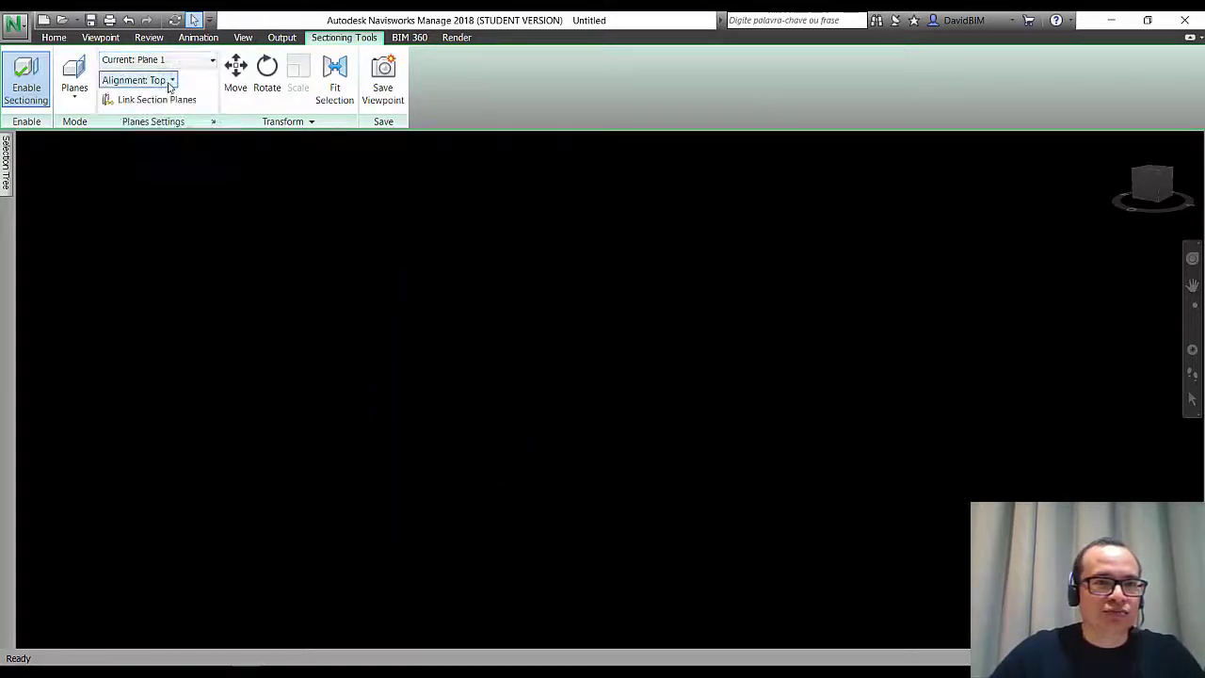
left_click(581, 316)
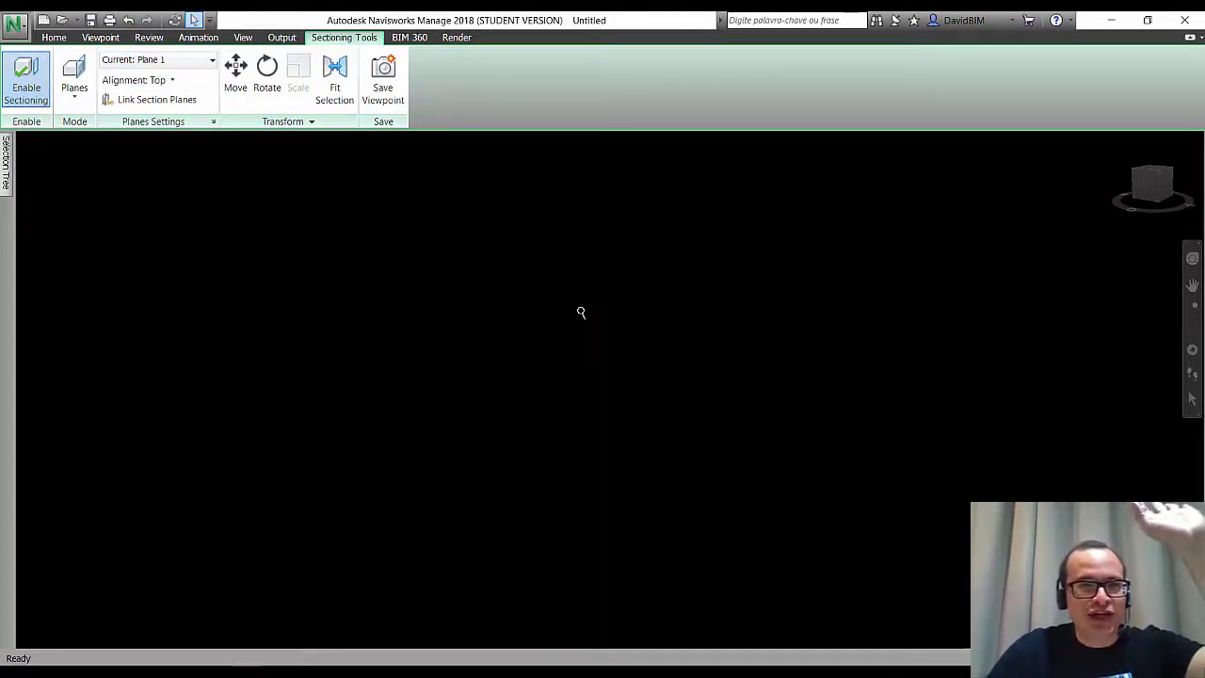
Move Plane 1 with the gizmo's Z arrow to set the top cut height over the piping
left_click(235, 76)
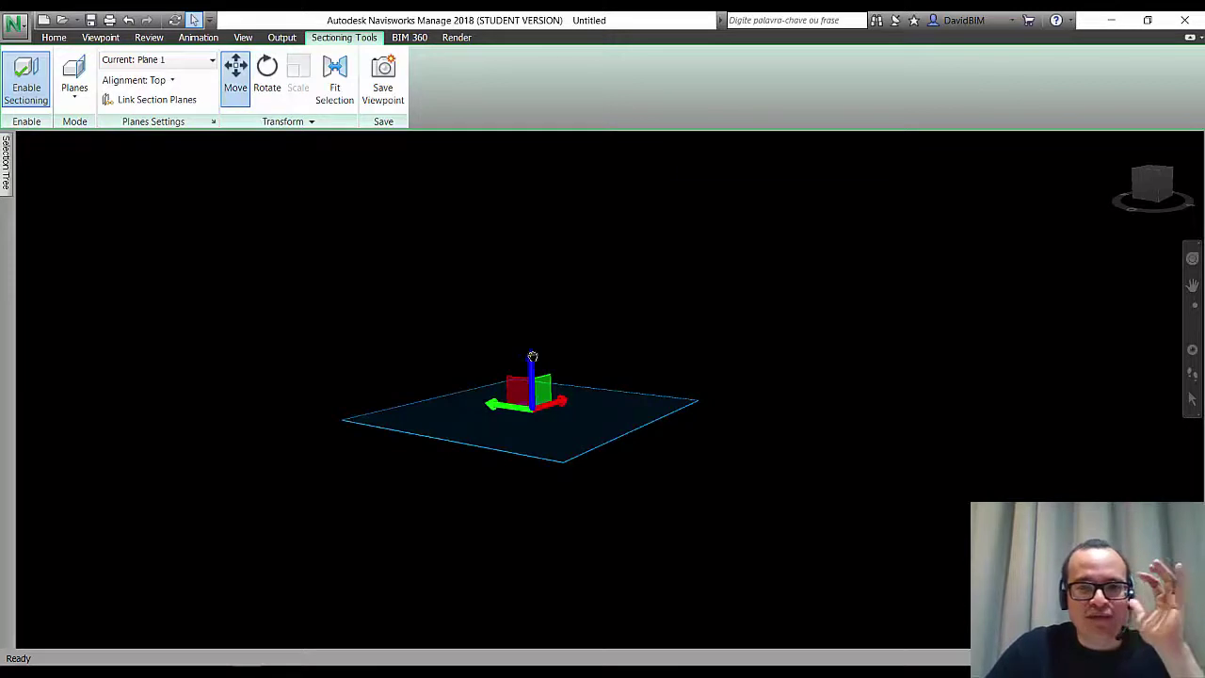
left_click_drag(531, 360, 540, 300)
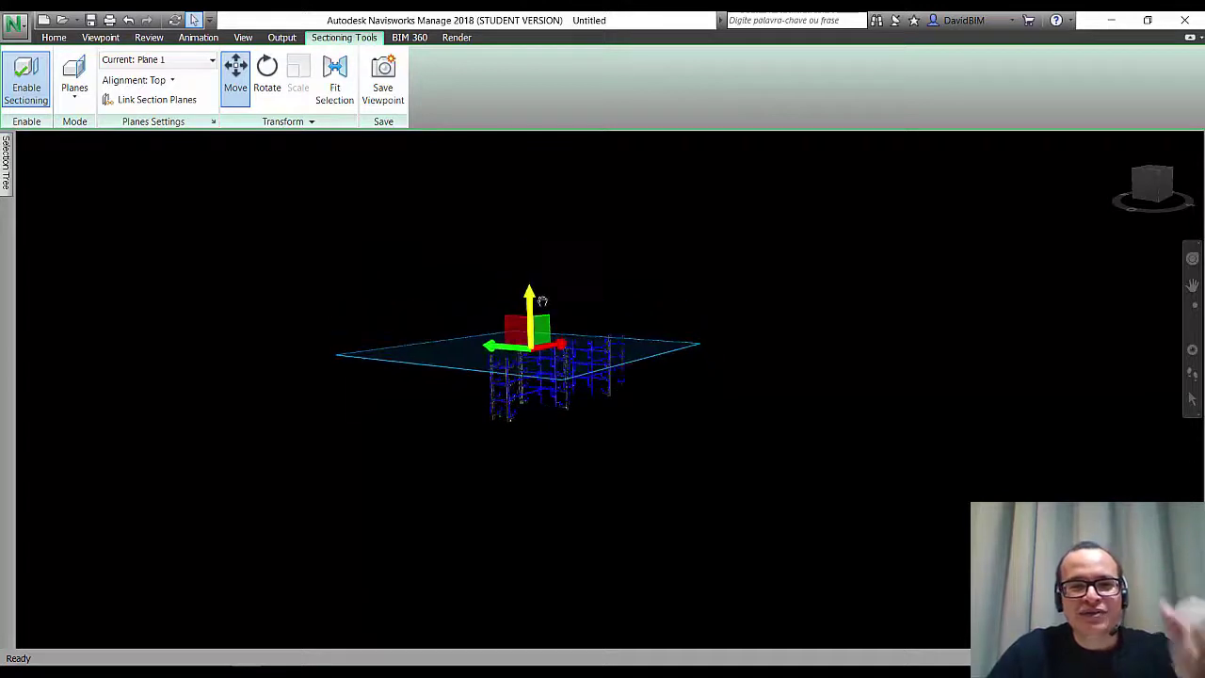
scroll(553, 399, "up", 2)
scroll(557, 400, "up", 2)
scroll(556, 401, "up", 2)
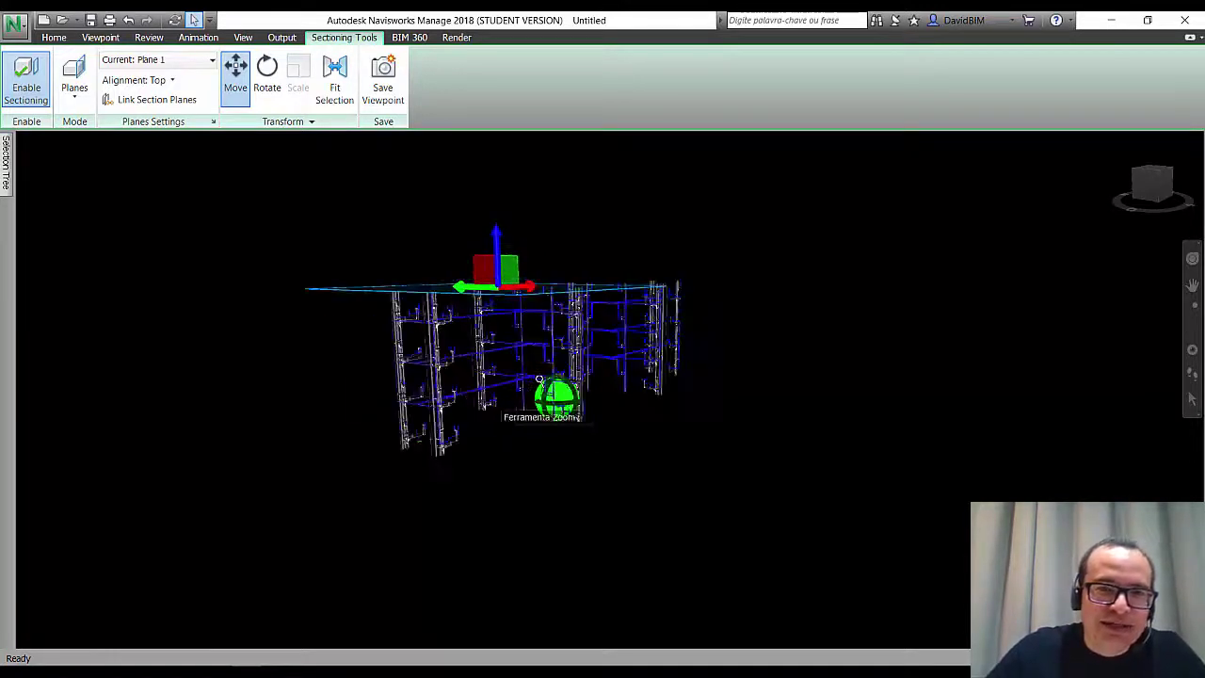
scroll(554, 399, "up", 2)
mouse_move(481, 222)
left_mouse_down()
mouse_move(466, 316)
mouse_move(475, 153)
mouse_move(478, 273)
mouse_move(478, 236)
left_mouse_up()
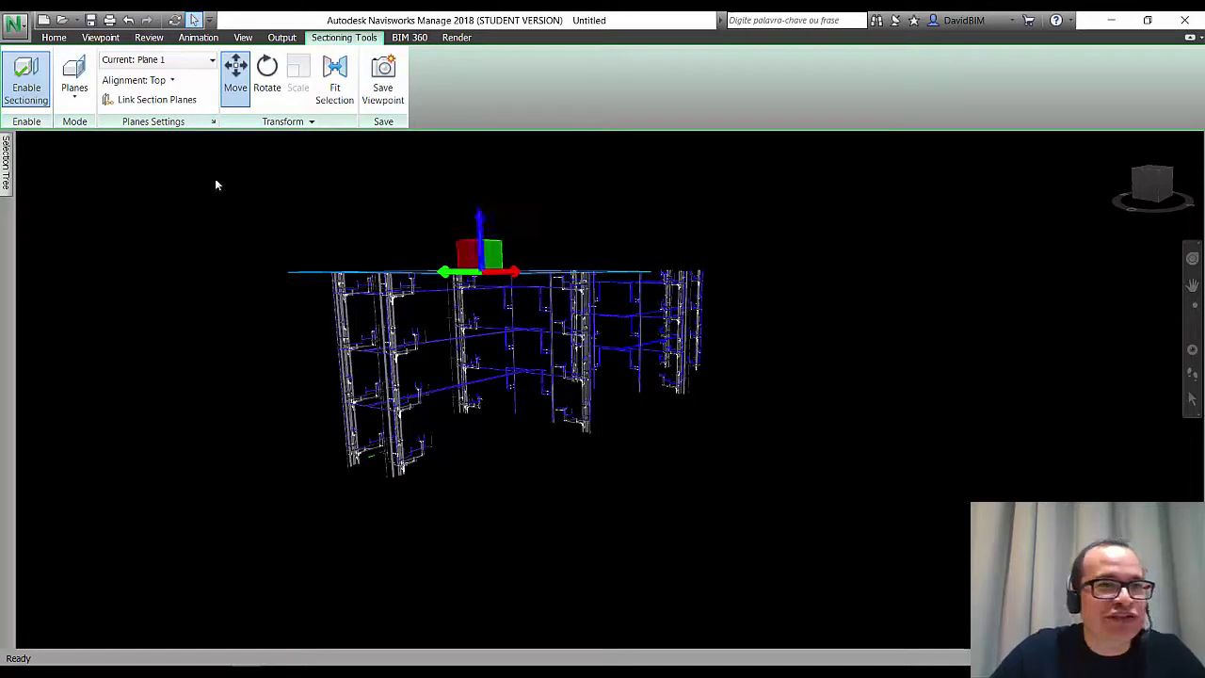
Set Plane 1 alignment to Bottom, drop it to the lowest floor, and orbit to an angled view
left_click(172, 80)
left_click(171, 119)
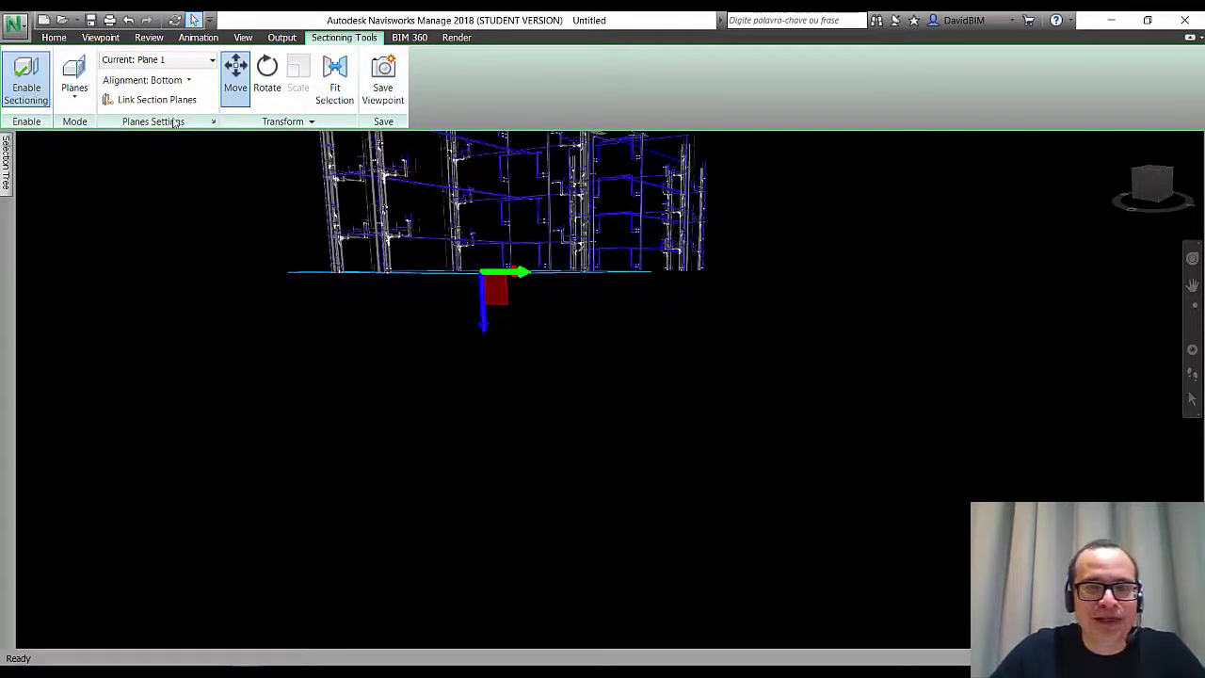
mouse_move(490, 302)
left_mouse_down()
mouse_move(490, 235)
mouse_move(489, 314)
left_mouse_up()
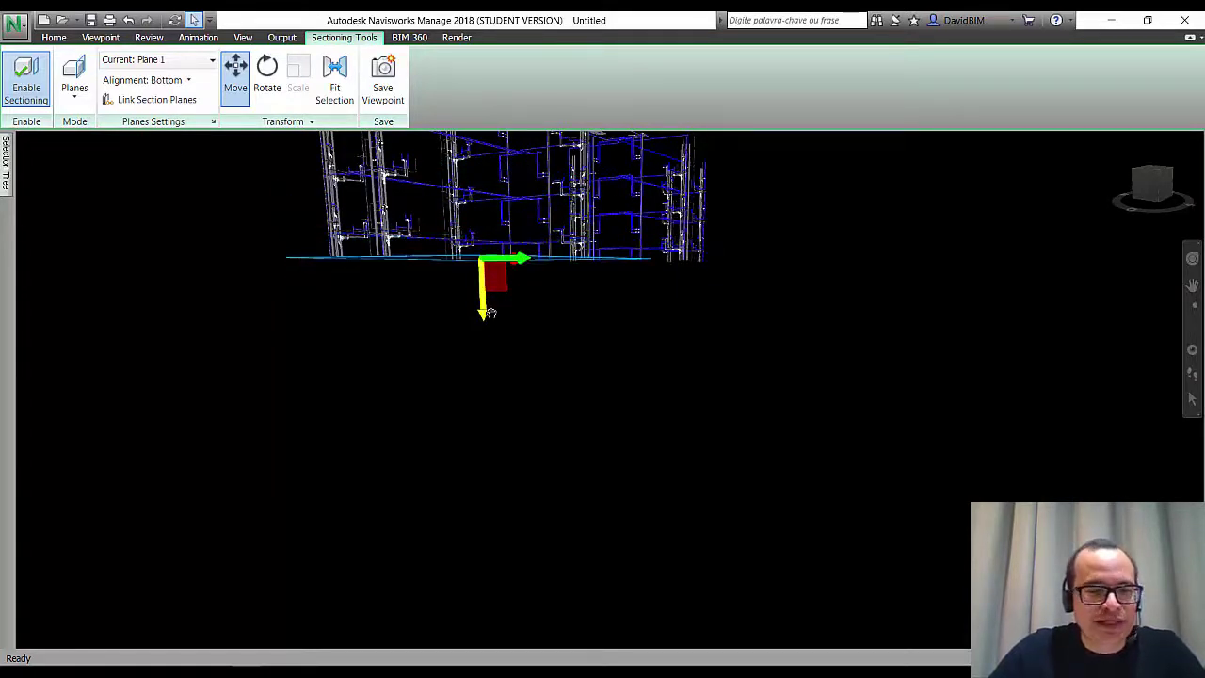
middle_click_drag(540, 301, 517, 282, "shift")
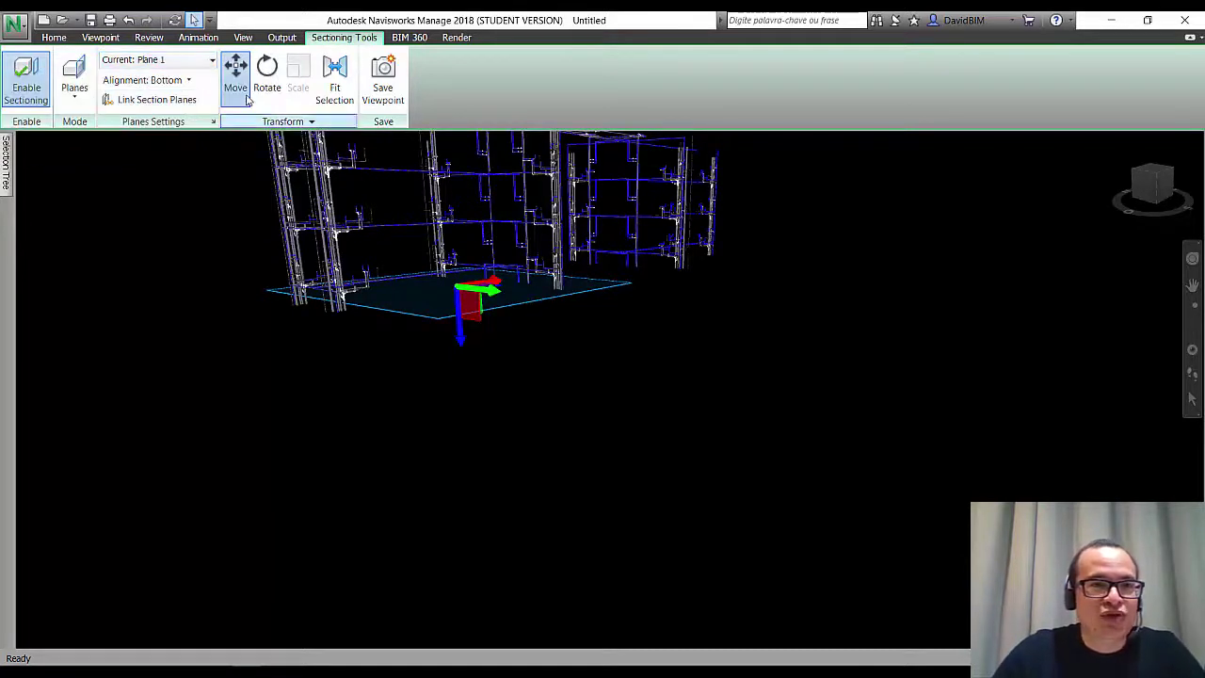
Enable Plane 2 alongside Plane 1 and make it the current section plane
left_click(212, 60)
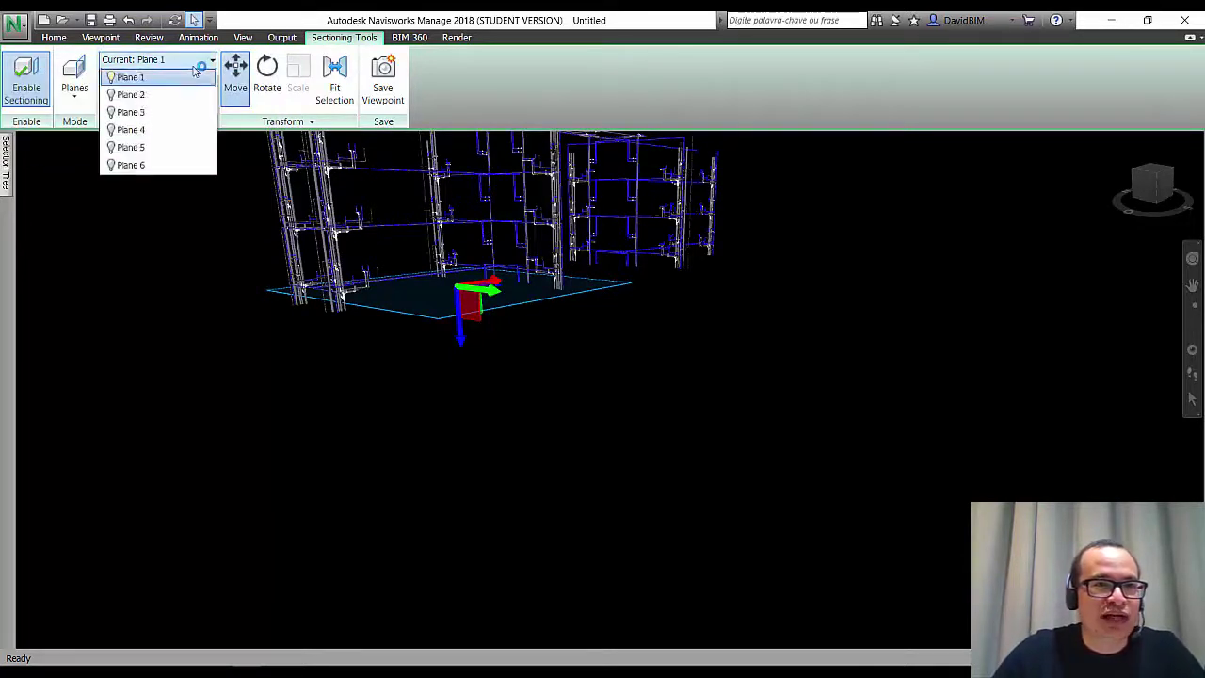
left_click(114, 98)
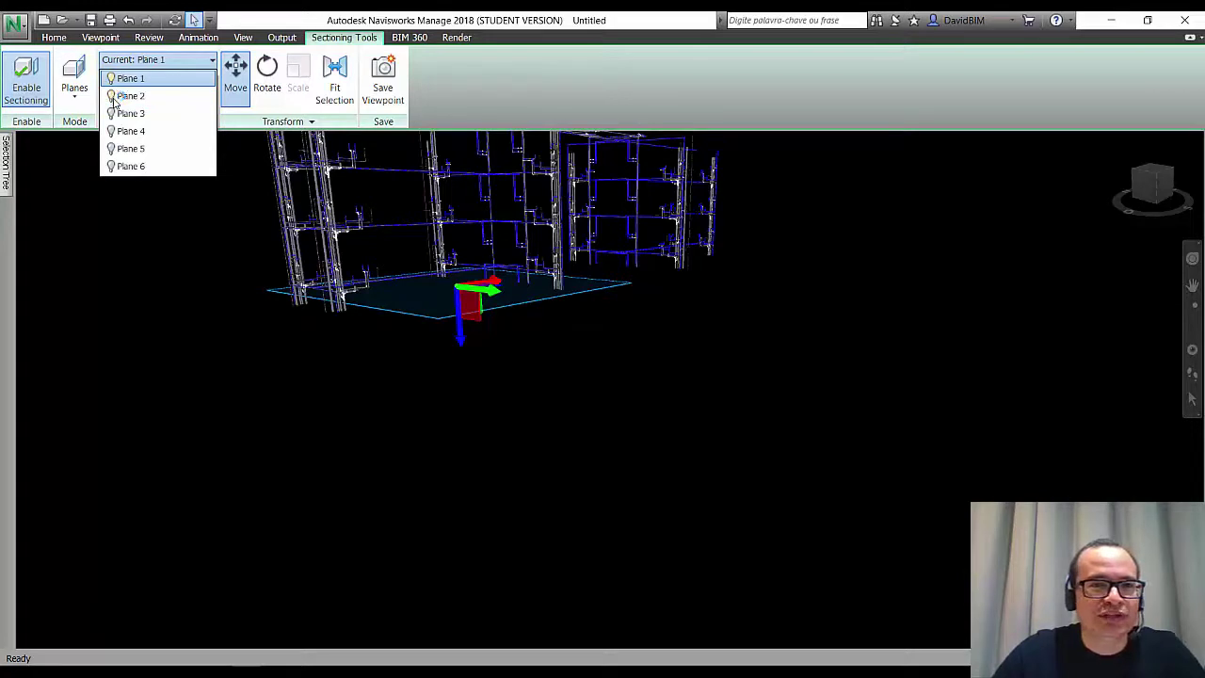
left_click(170, 60)
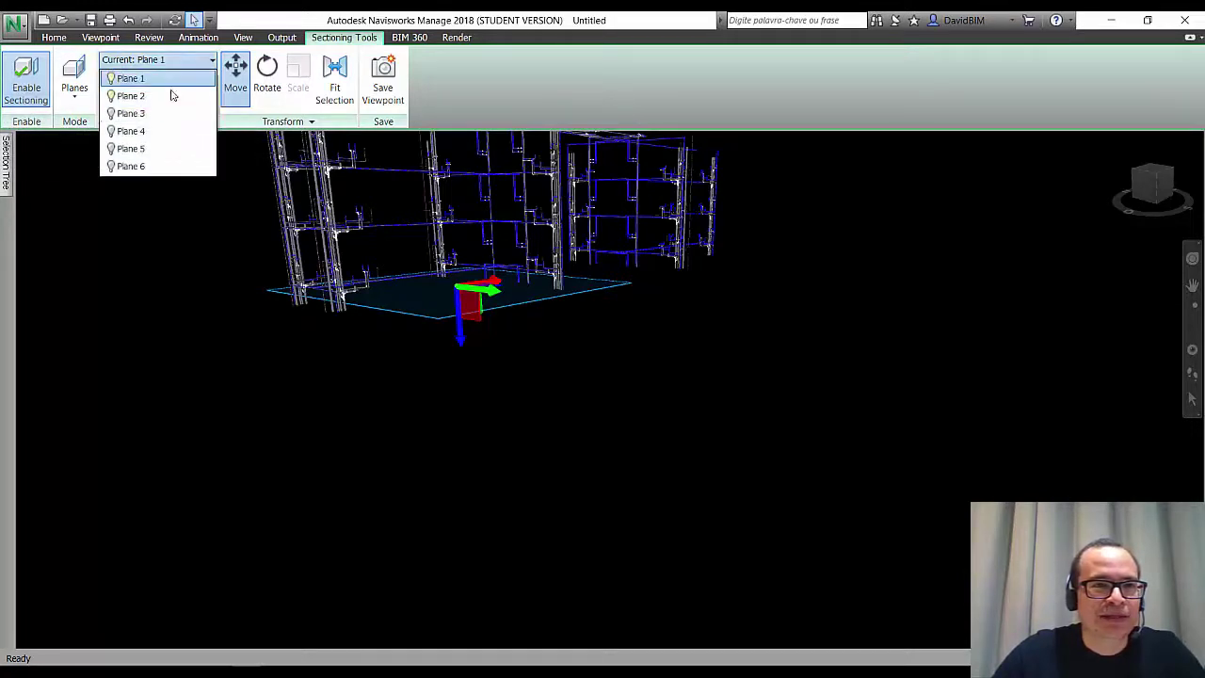
left_click(150, 98)
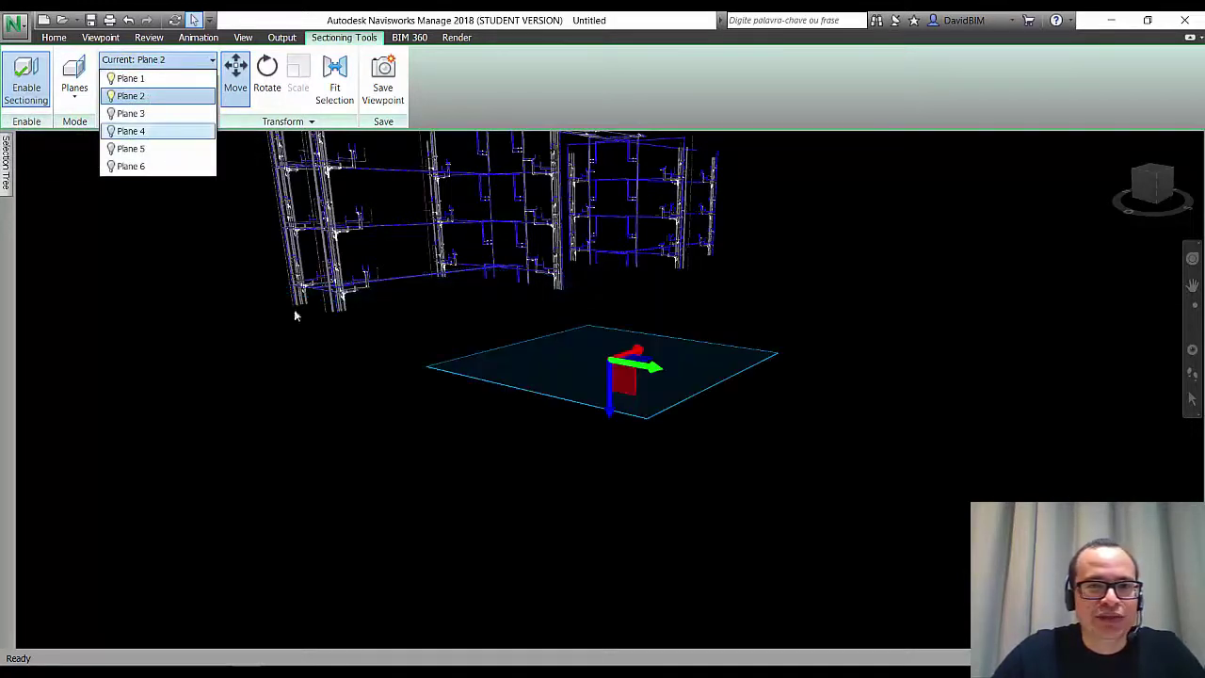
left_click(431, 391)
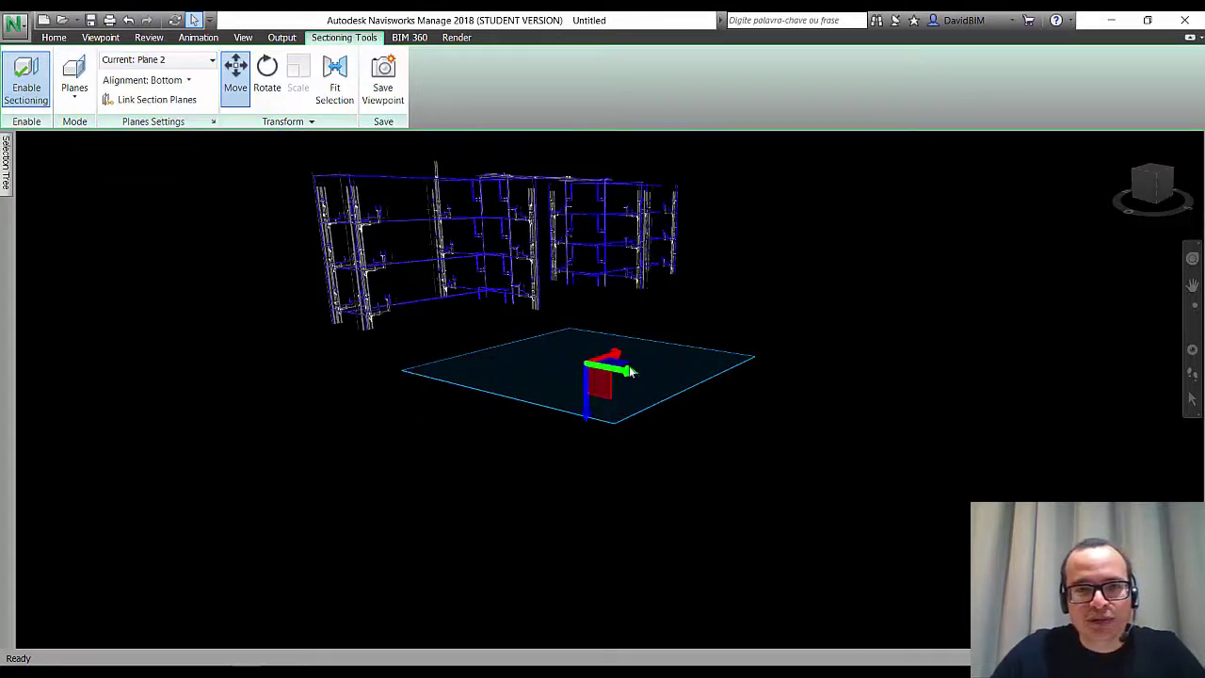
Align Plane 2 to Top and raise it until the lowest floor's piping shows beneath
left_click_drag(625, 370, 503, 316)
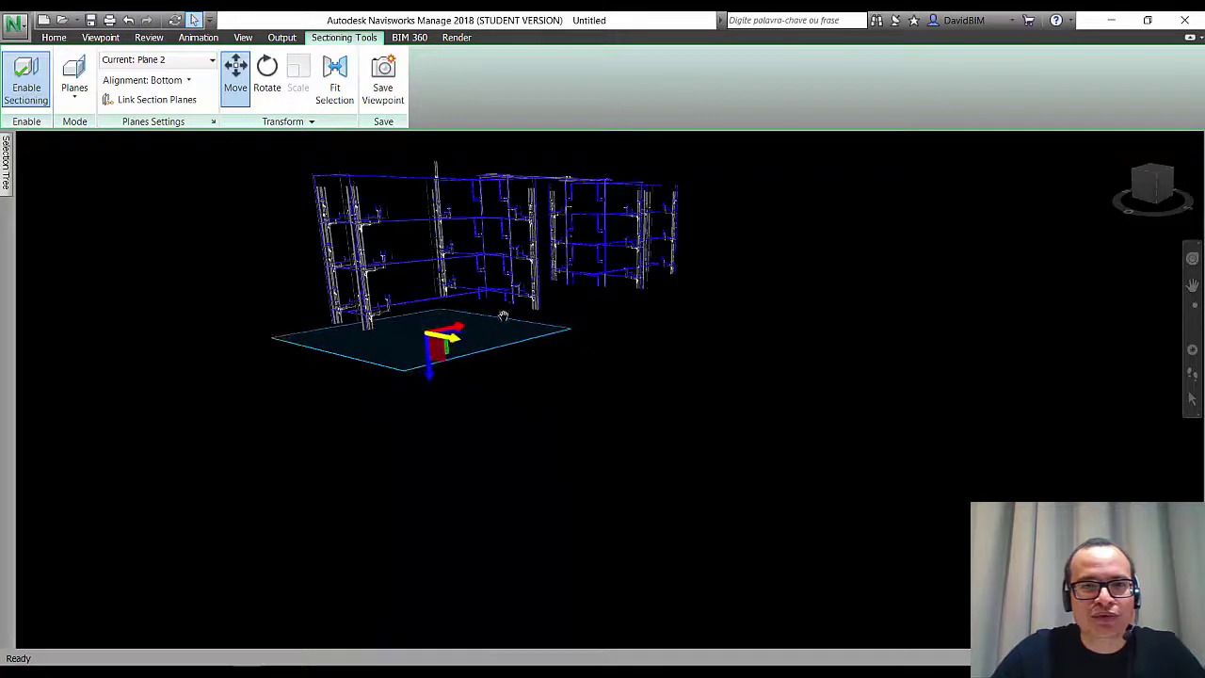
left_click_drag(502, 316, 522, 412)
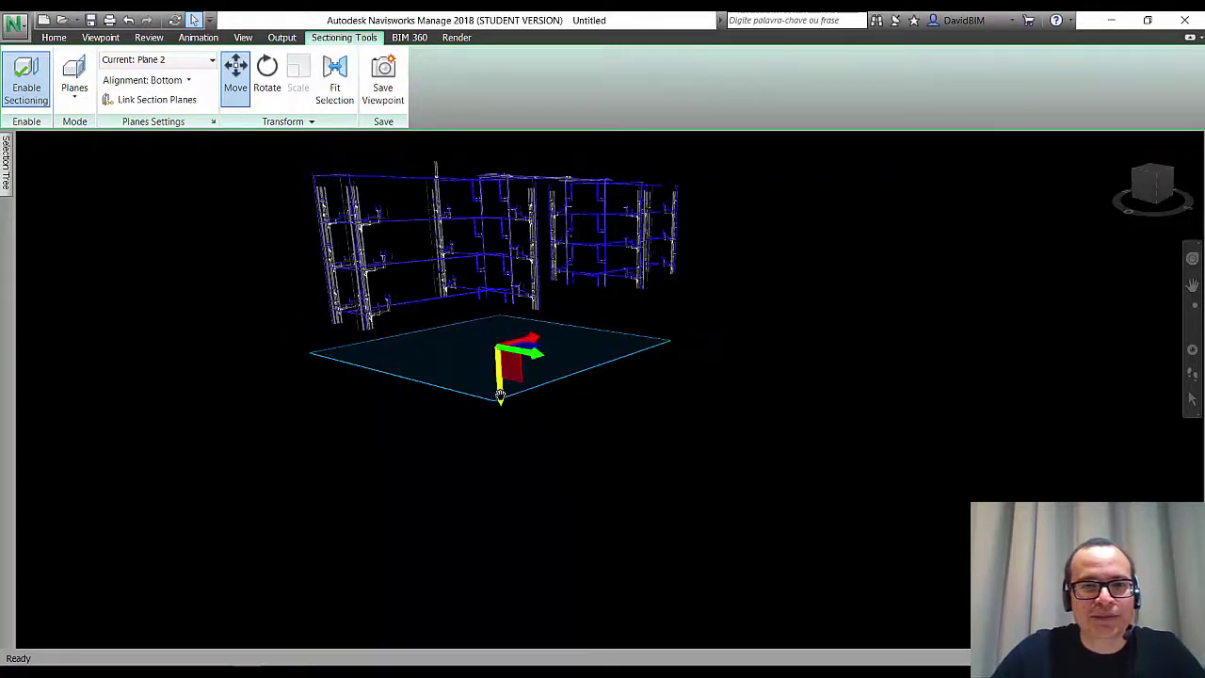
mouse_move(493, 343)
left_mouse_down()
mouse_move(495, 291)
mouse_move(491, 441)
left_mouse_up()
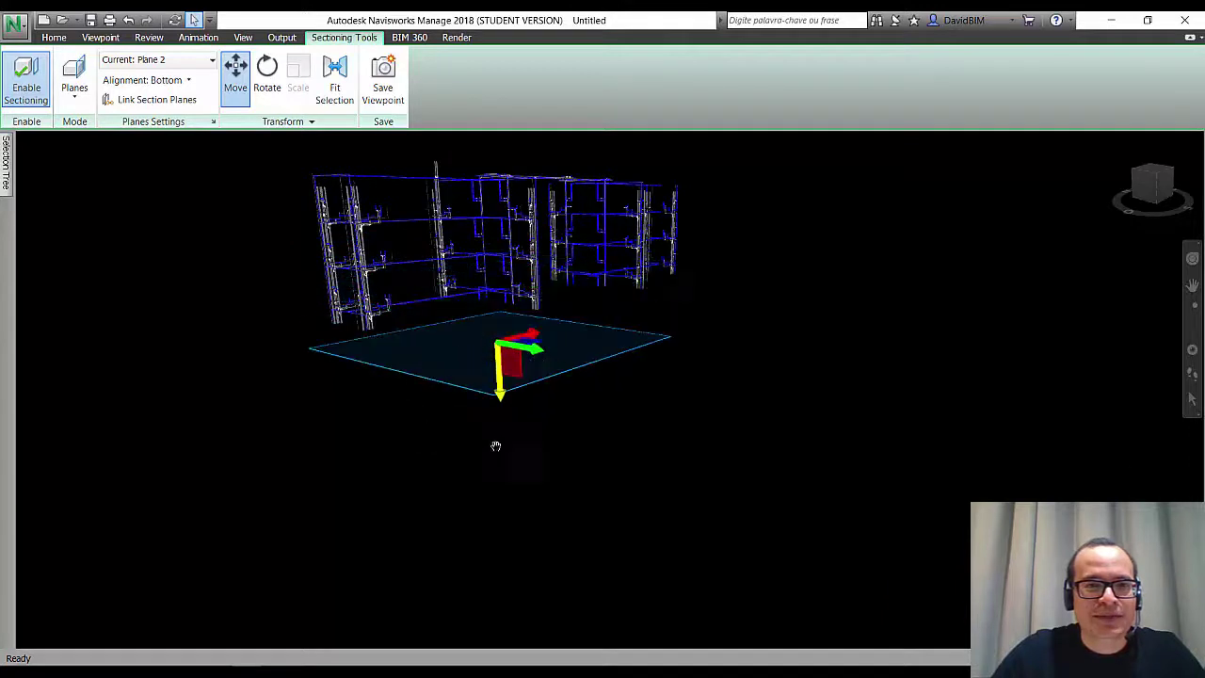
left_click(189, 81)
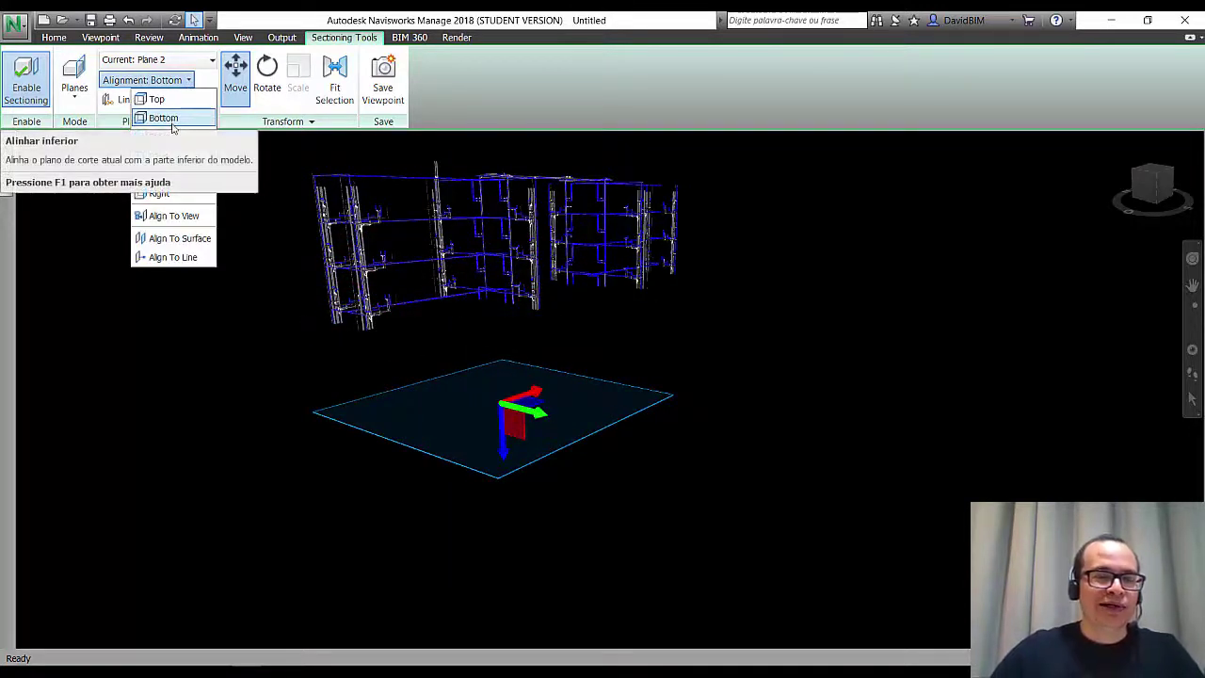
left_click(155, 99)
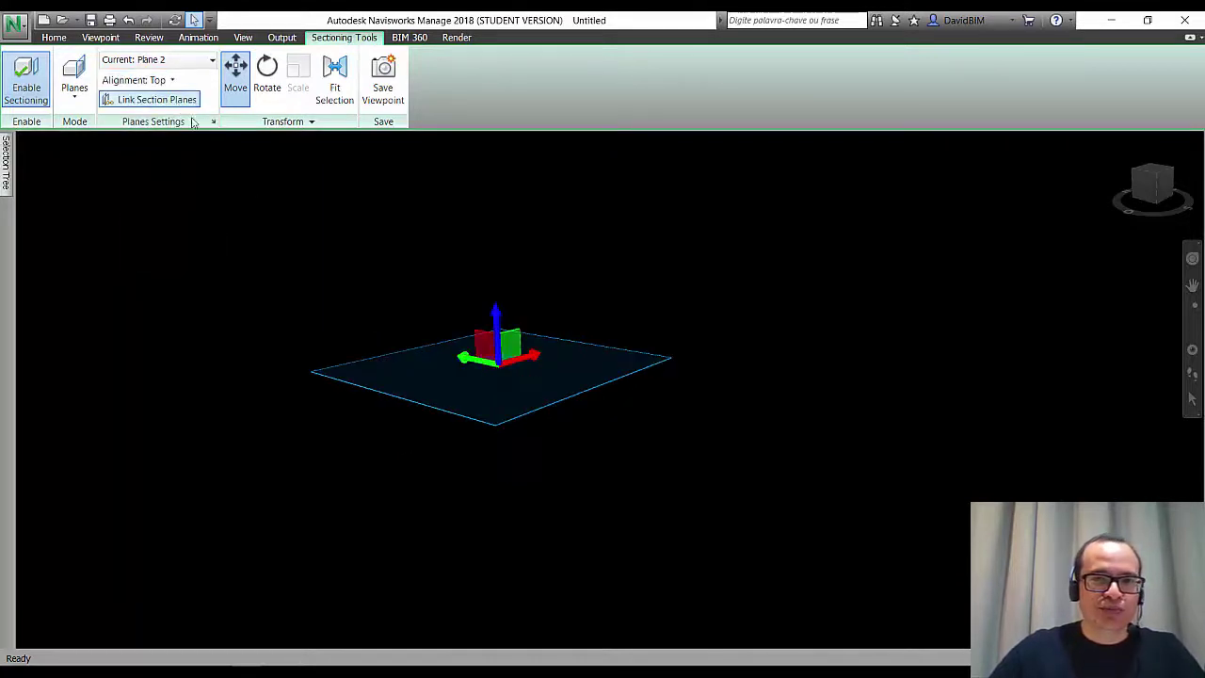
left_click_drag(497, 321, 488, 195)
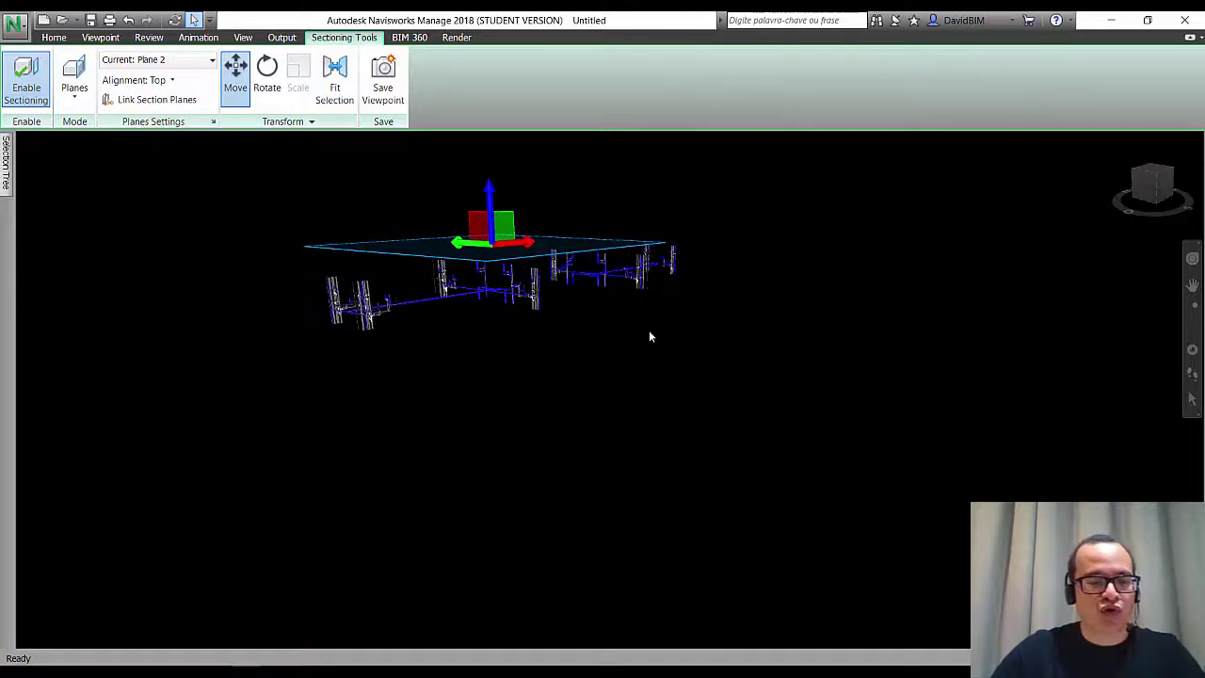
mouse_move(690, 295)
middle_mouse_down("shift")
mouse_move(640, 292)
mouse_move(659, 304)
mouse_move(647, 324)
middle_mouse_up("shift")
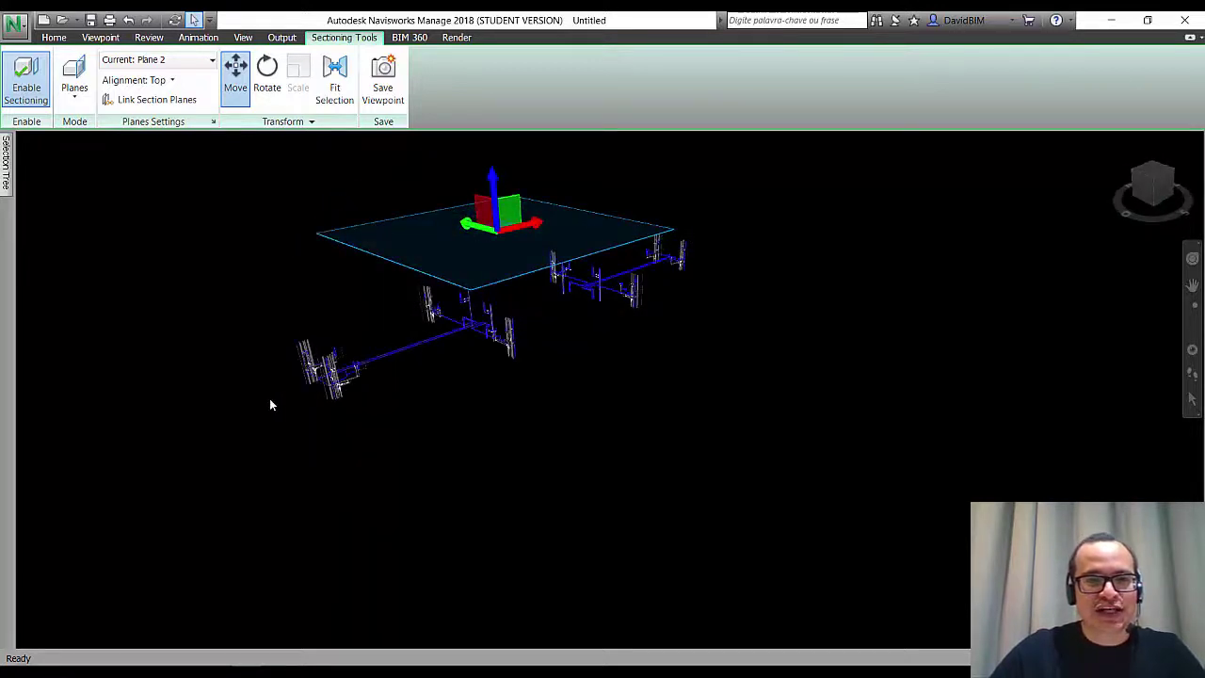
scroll(273, 405, "up", 2)
scroll(311, 395, "up", 2)
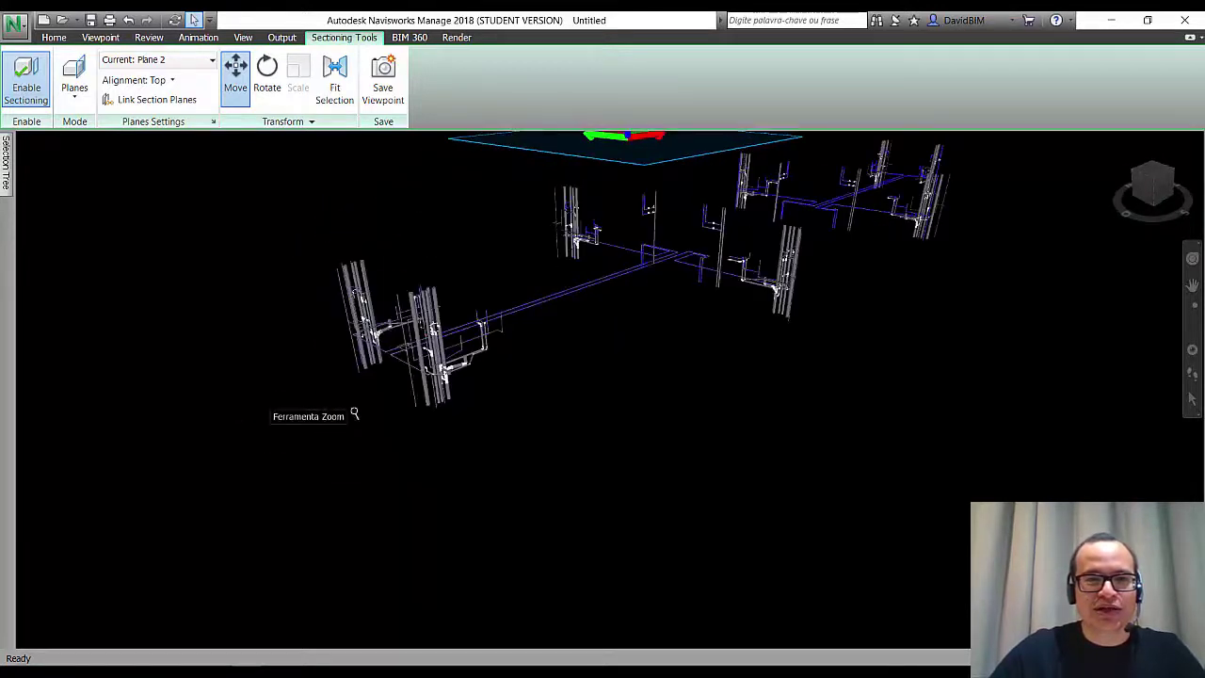
Make Plane 3 the current section plane, keeping its Front alignment
left_click(209, 60)
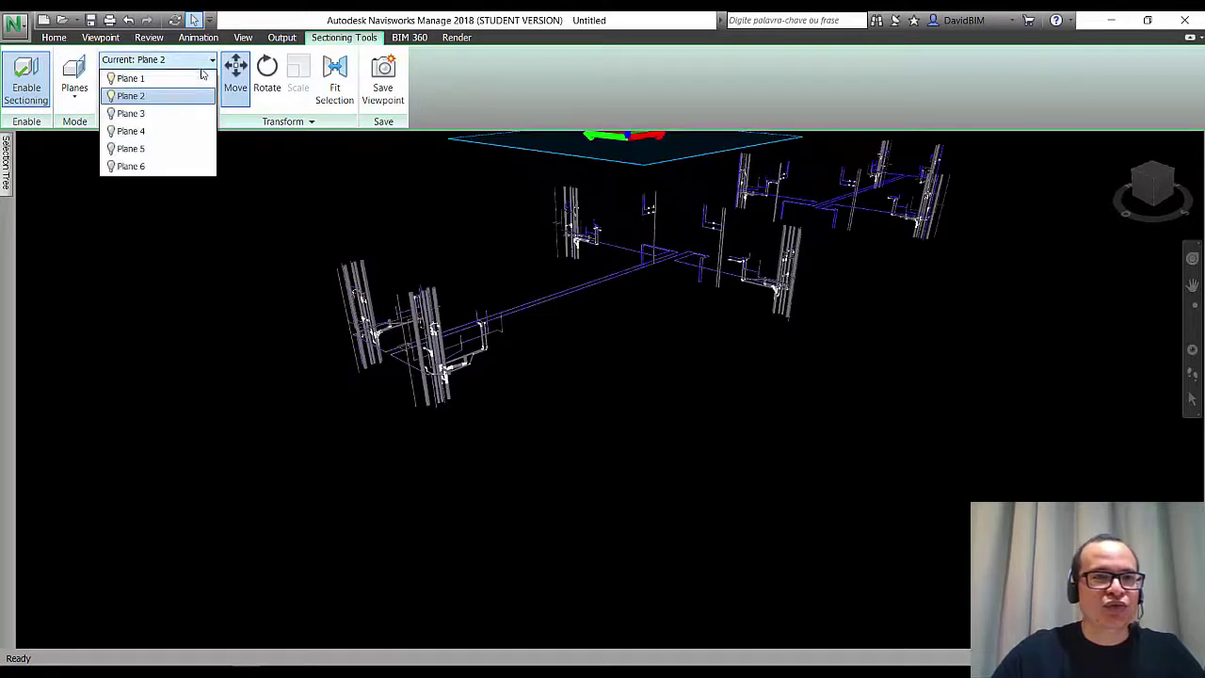
left_click(141, 112)
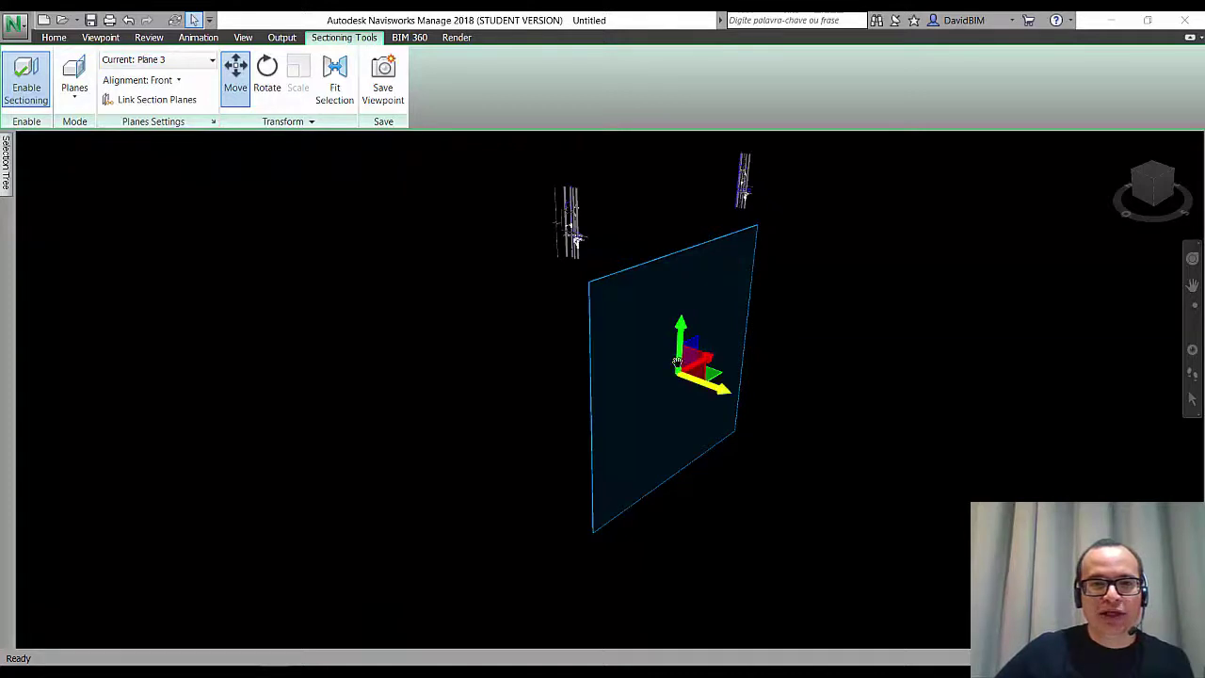
left_click(179, 82)
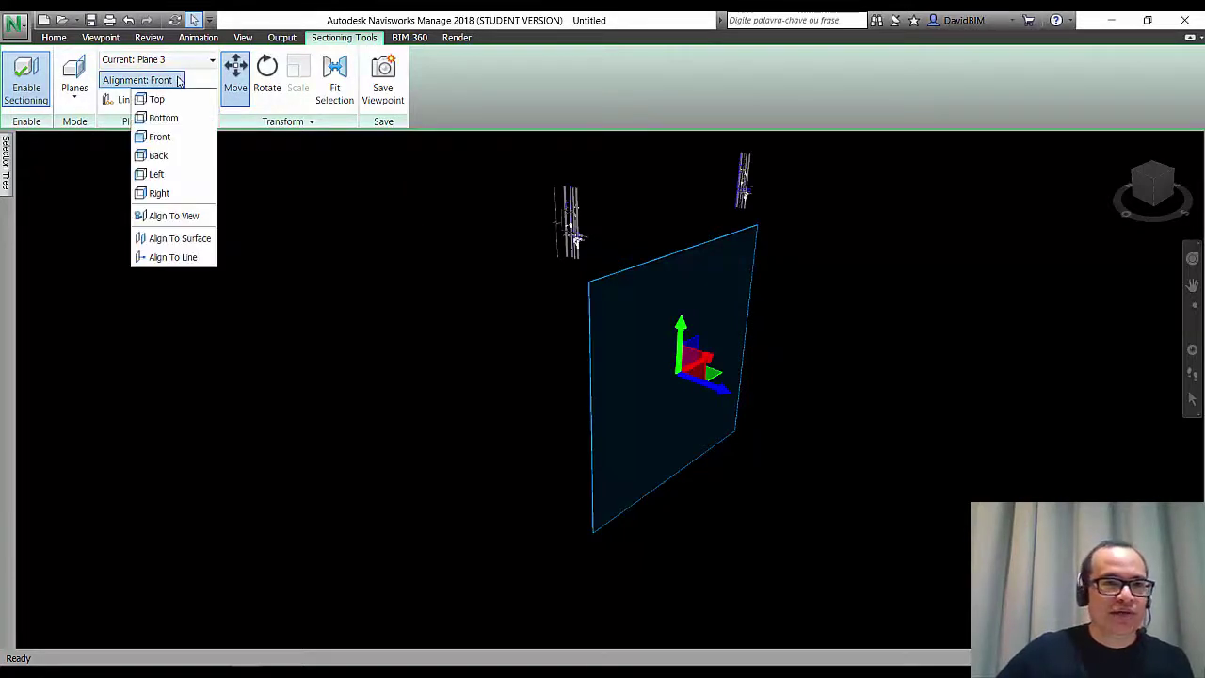
left_click(160, 137)
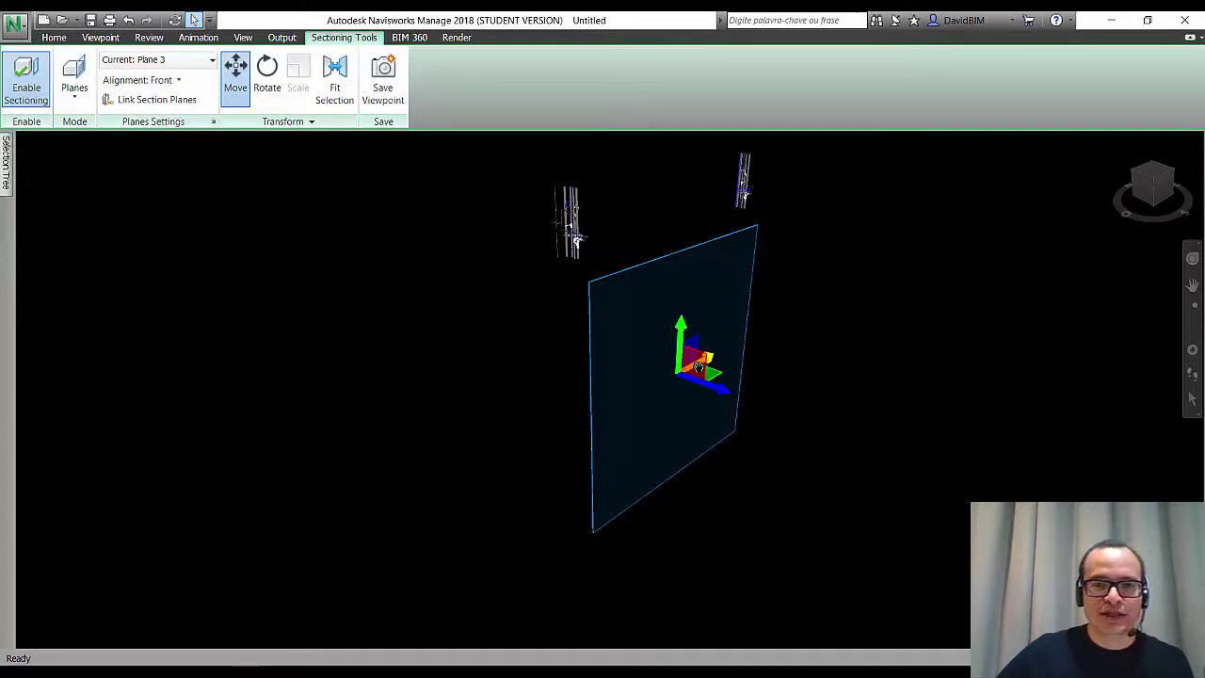
Slide Plane 3 slightly sideways beside the piping, then orbit, zoom and pan to reframe
mouse_move(708, 362)
left_mouse_down()
mouse_move(857, 255)
mouse_move(646, 336)
mouse_move(691, 367)
mouse_move(641, 345)
mouse_move(926, 523)
mouse_move(759, 420)
mouse_move(855, 479)
mouse_move(832, 473)
left_mouse_up()
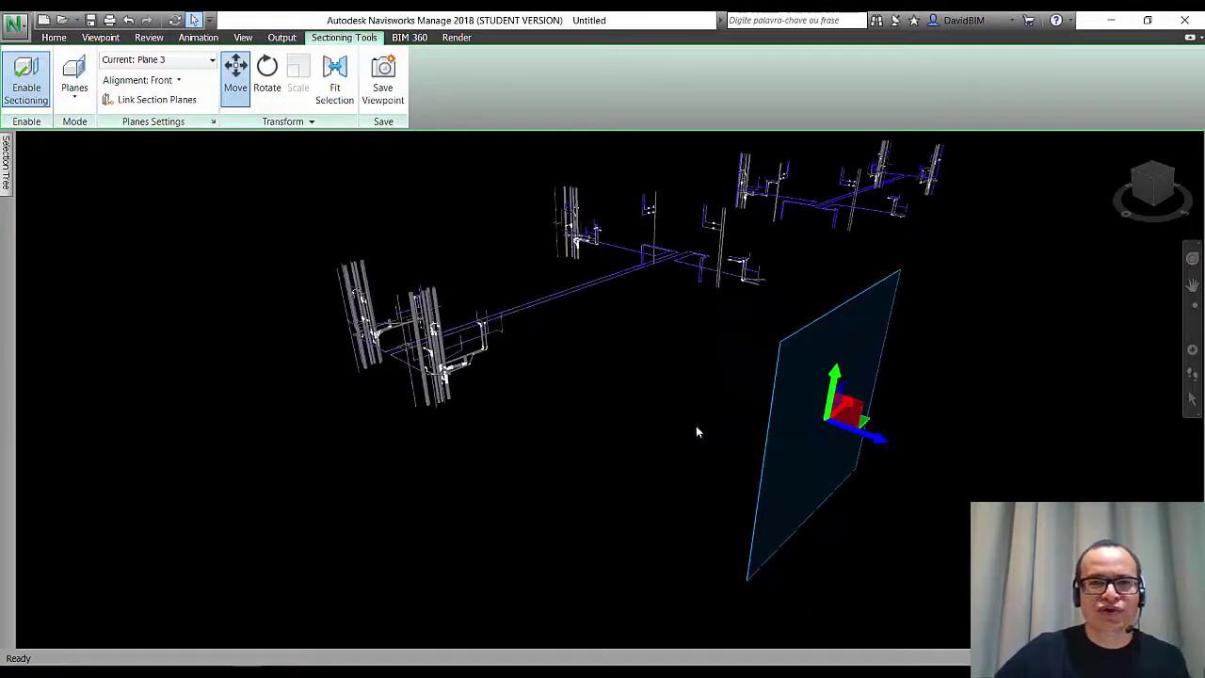
mouse_move(696, 424)
middle_mouse_down("shift")
mouse_move(753, 414)
mouse_move(573, 423)
mouse_move(565, 357)
mouse_move(663, 422)
mouse_move(621, 471)
middle_mouse_up("shift")
scroll(656, 352, "up", 3)
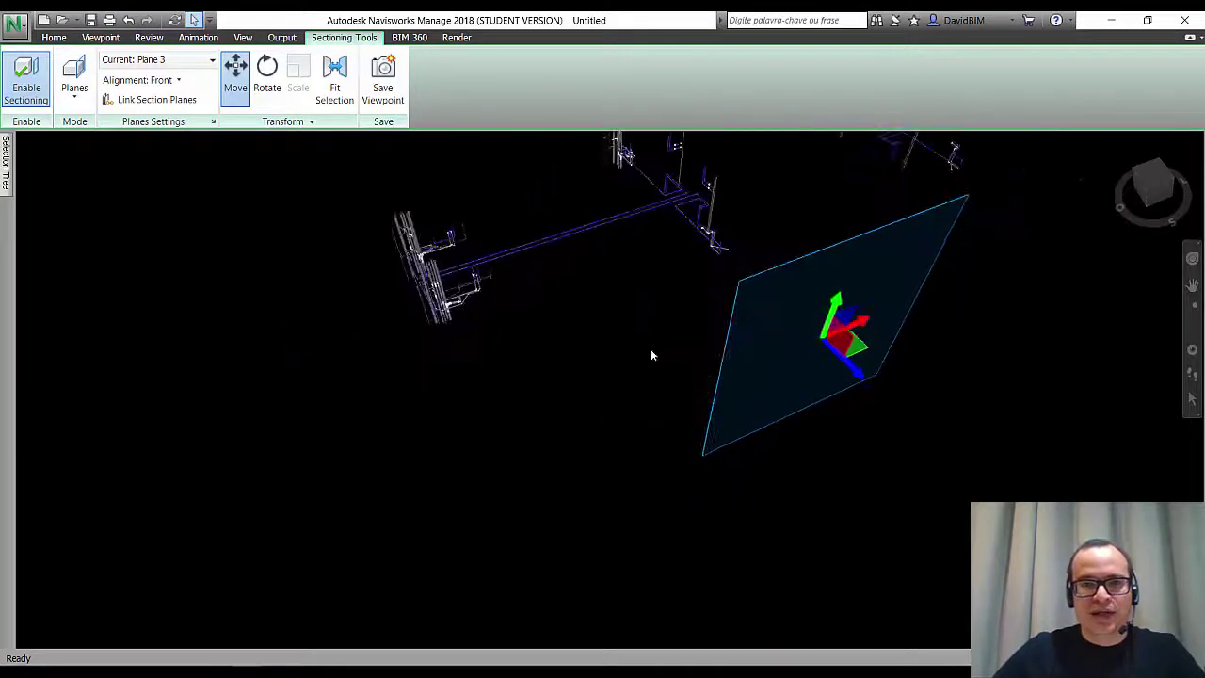
mouse_move(660, 342)
middle_mouse_down()
mouse_move(528, 430)
mouse_move(562, 392)
mouse_move(603, 417)
mouse_move(559, 443)
mouse_move(620, 451)
middle_mouse_up()
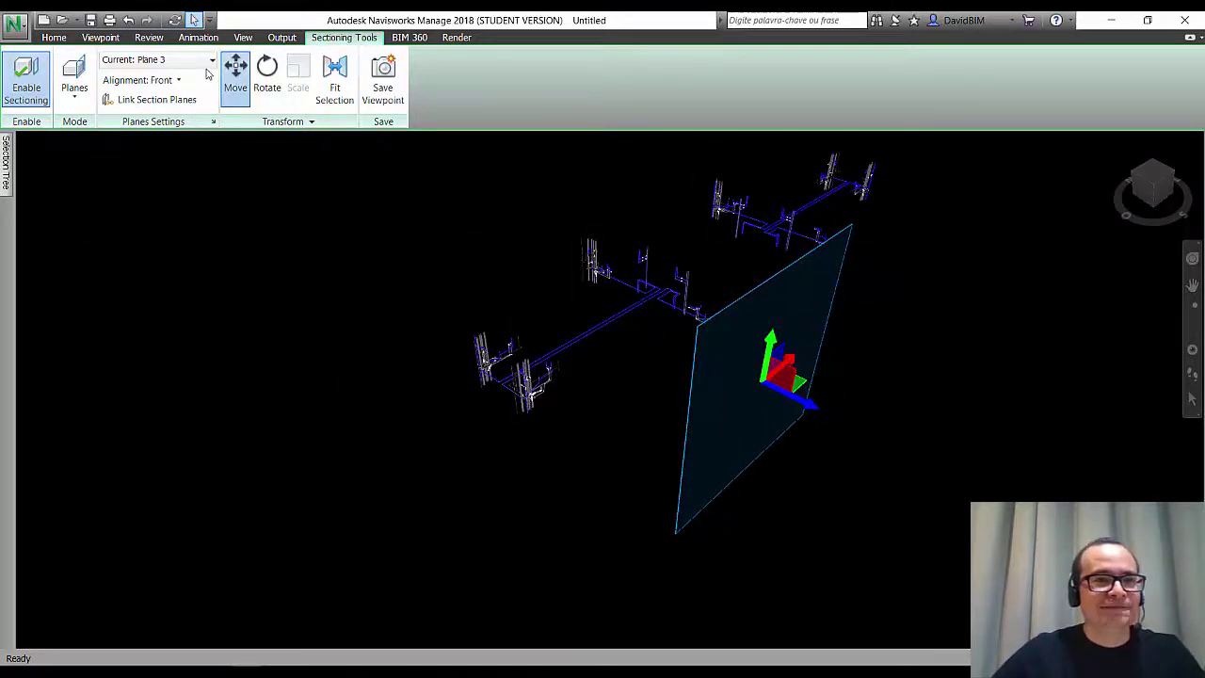
Try Left alignment and move Plane 3 down-left, then settle on Right alignment
left_click(74, 100)
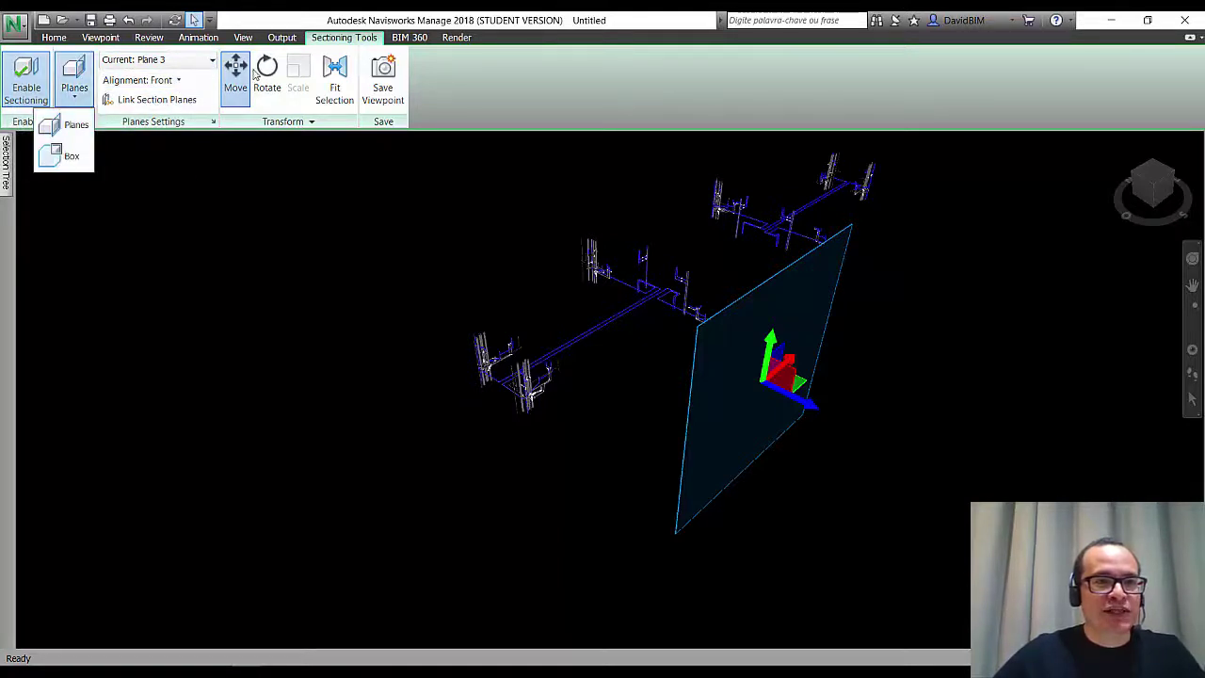
left_click(179, 81)
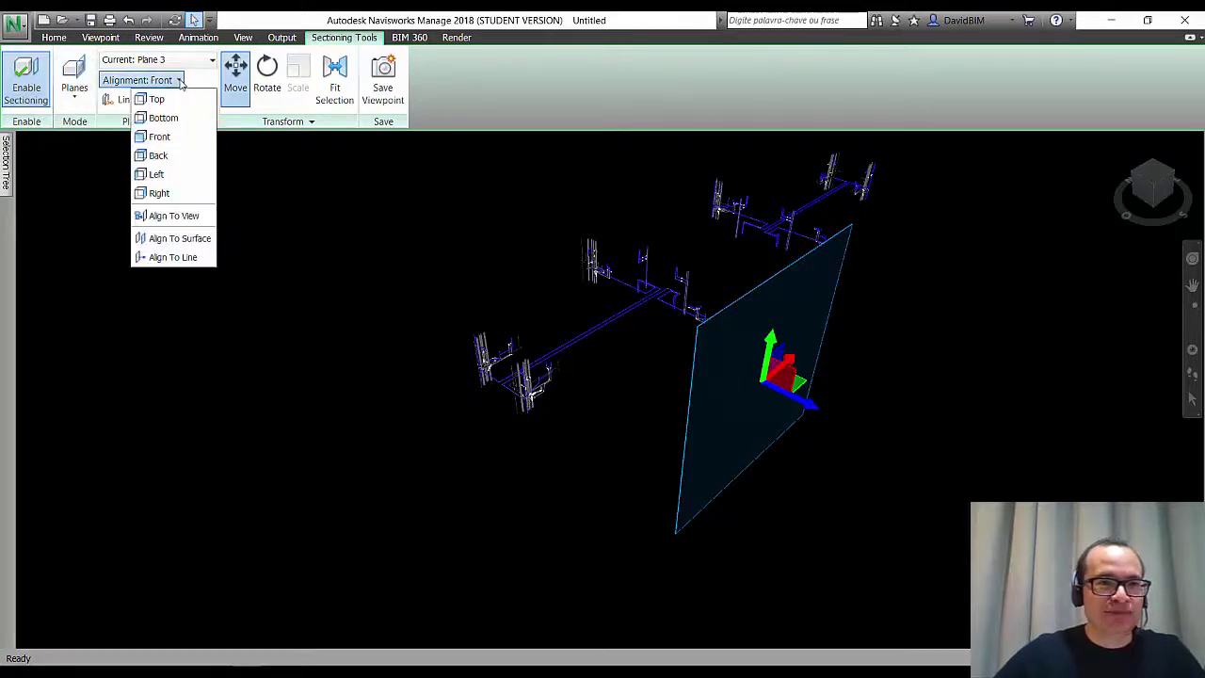
left_click(156, 174)
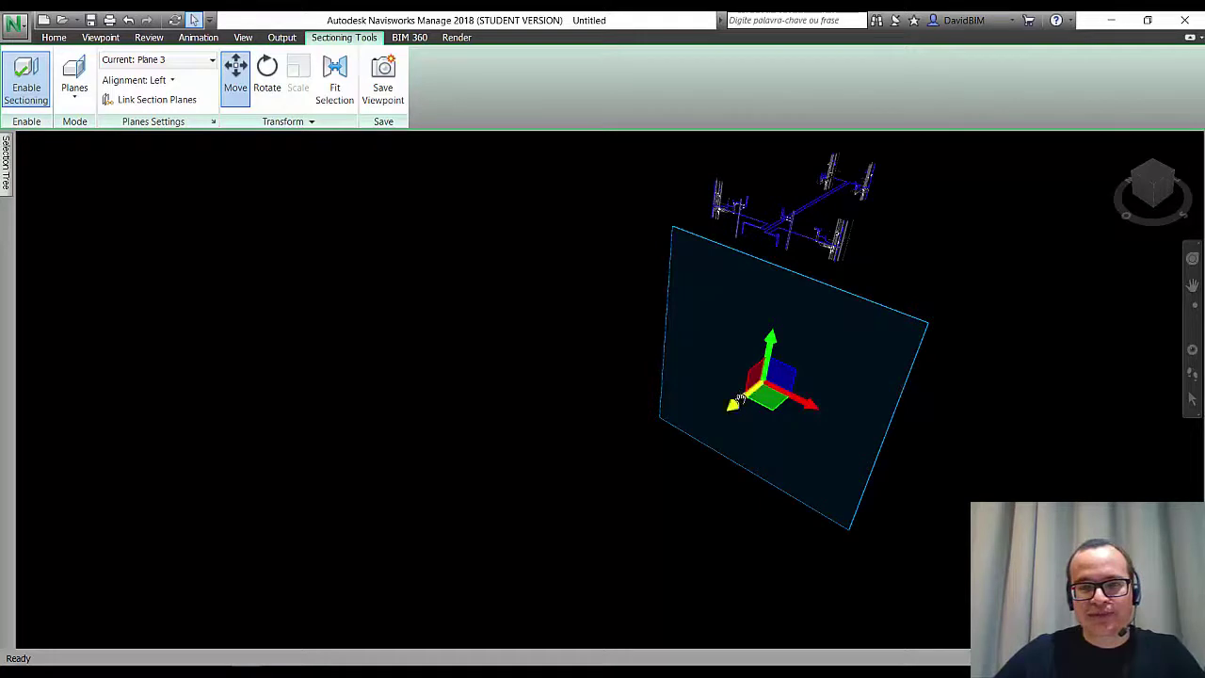
mouse_move(703, 415)
left_mouse_down()
mouse_move(622, 439)
mouse_move(452, 523)
mouse_move(549, 442)
mouse_move(565, 443)
left_mouse_up()
left_click(172, 80)
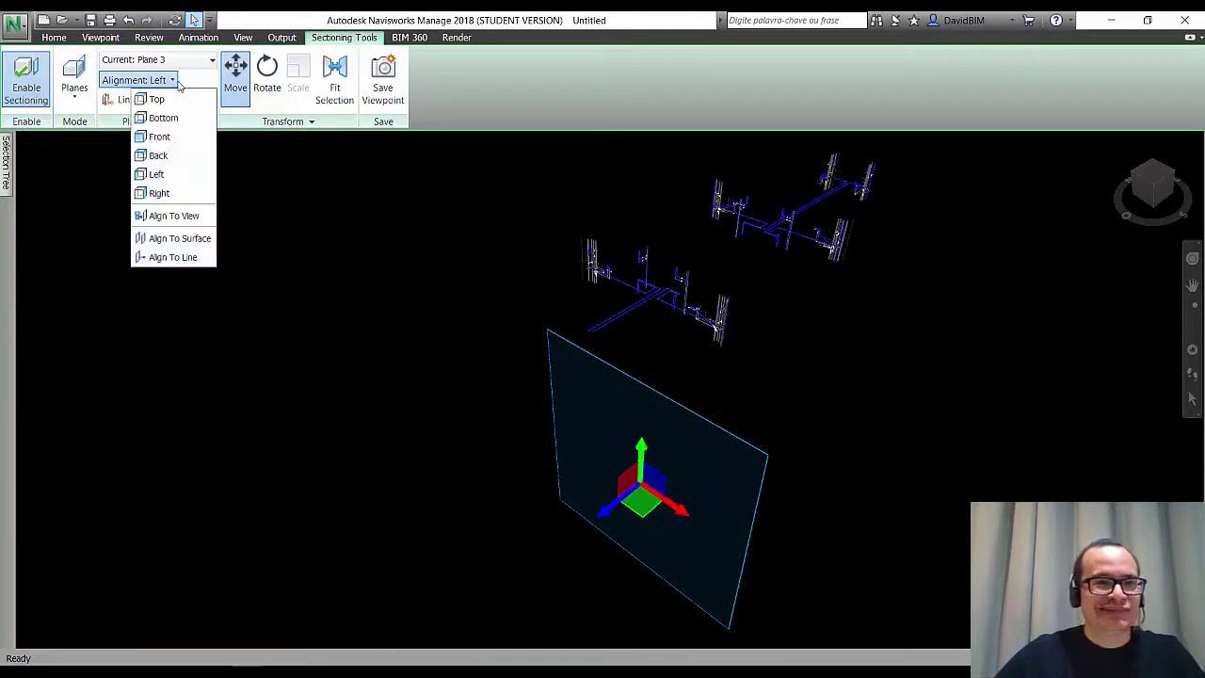
left_click(165, 172)
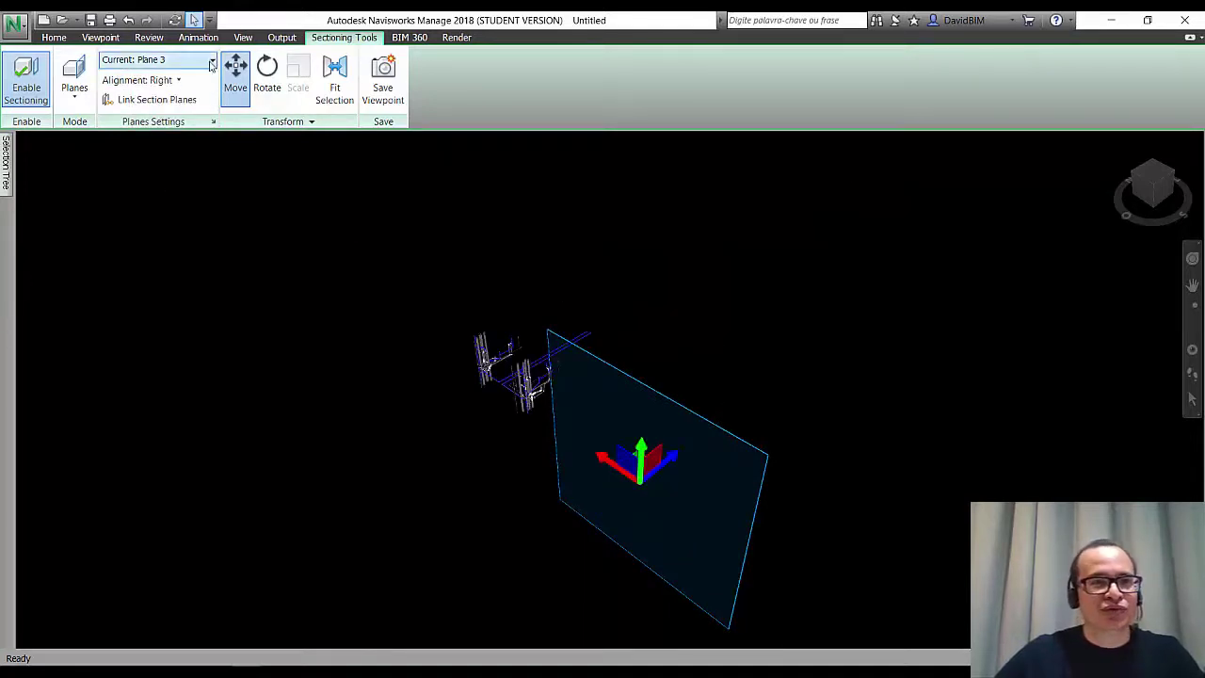
Hide Plane 3's move handles and zoom and orbit in on the remaining cut pipe cluster
left_click(235, 75)
scroll(530, 400, "up", 1)
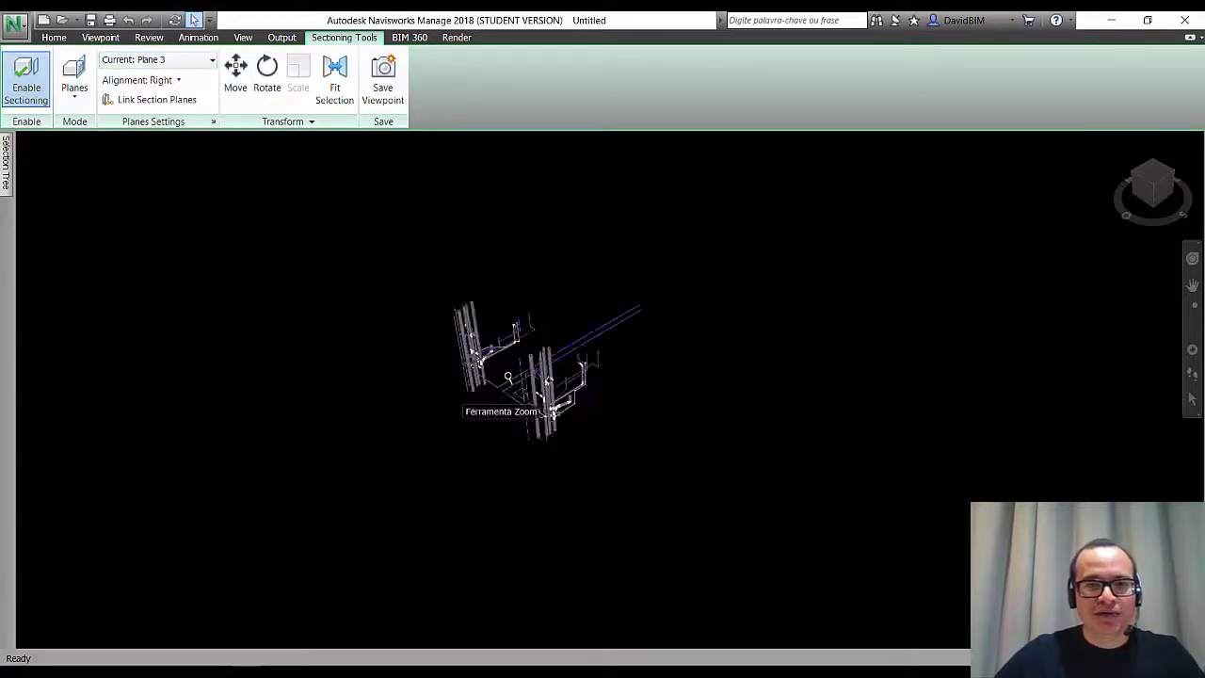
scroll(546, 386, "up", 2)
scroll(574, 358, "up", 3)
scroll(585, 347, "down", 2)
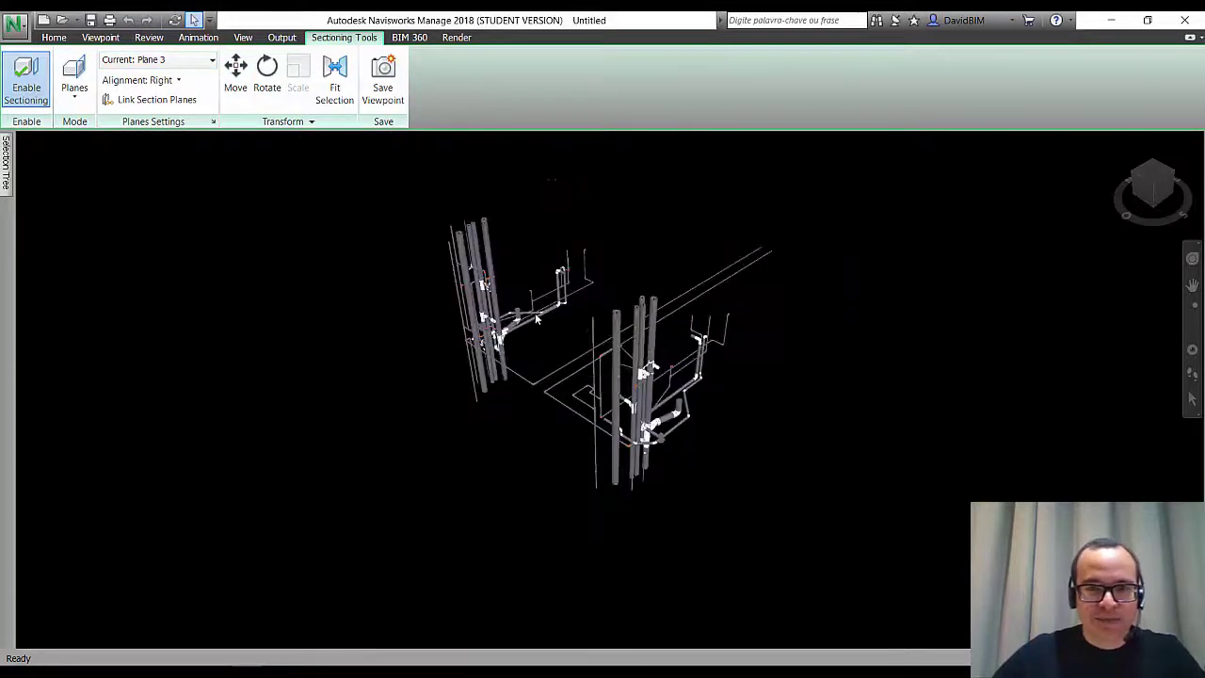
mouse_move(600, 352)
middle_mouse_down("shift")
mouse_move(500, 330)
mouse_move(519, 349)
middle_mouse_up("shift")
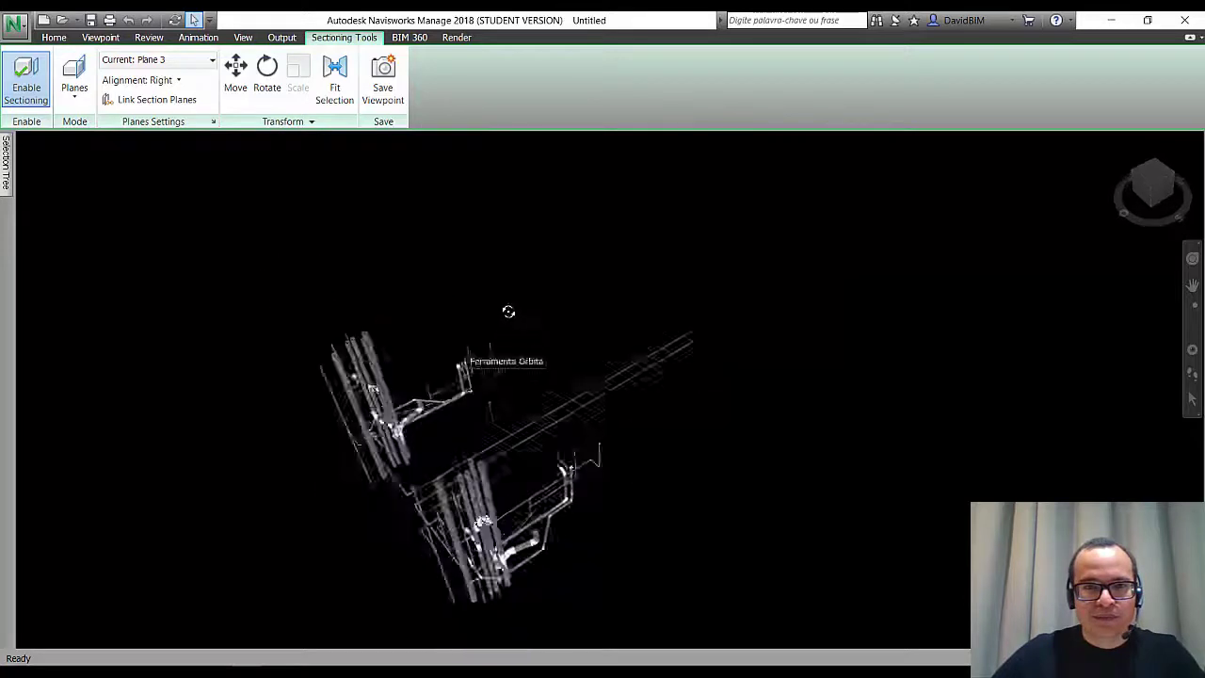
Select a vertical riser pipe, orbit and zoom around it, then clear the selection
left_click(565, 449)
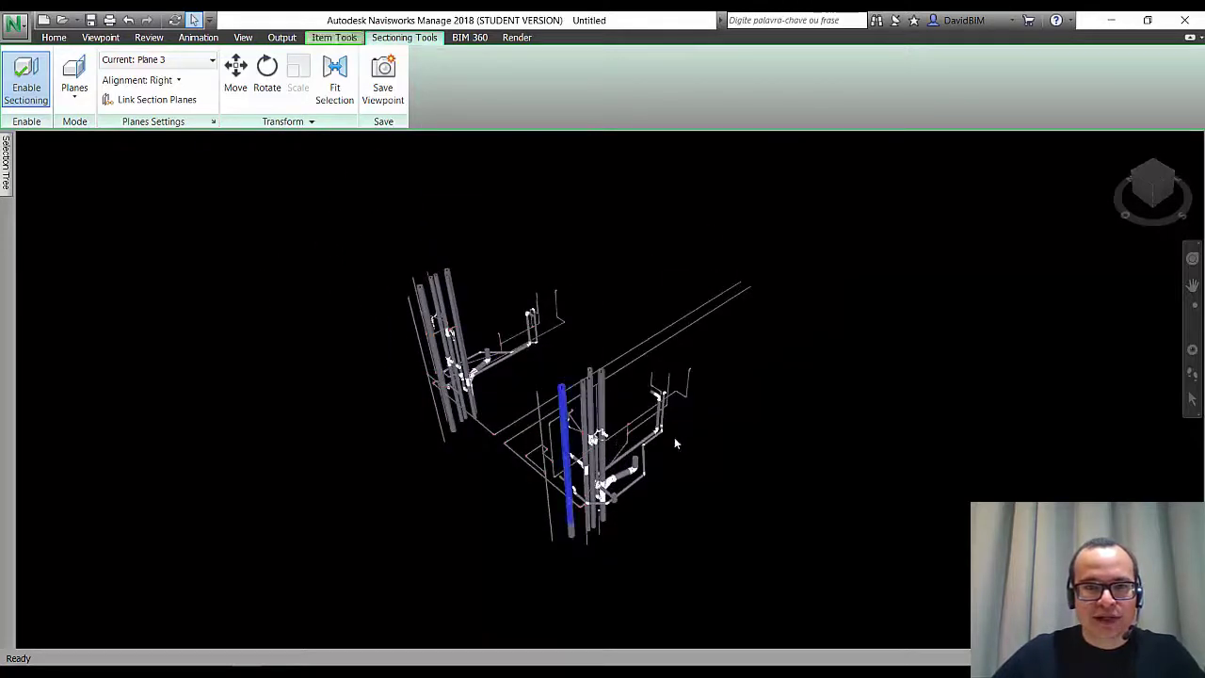
mouse_move(674, 437)
middle_mouse_down("shift")
mouse_move(687, 438)
mouse_move(486, 385)
mouse_move(396, 387)
mouse_move(482, 460)
mouse_move(551, 490)
mouse_move(649, 462)
mouse_move(664, 438)
mouse_move(649, 429)
mouse_move(613, 489)
middle_mouse_up("shift")
scroll(599, 439, "up", 1)
scroll(598, 439, "up", 1)
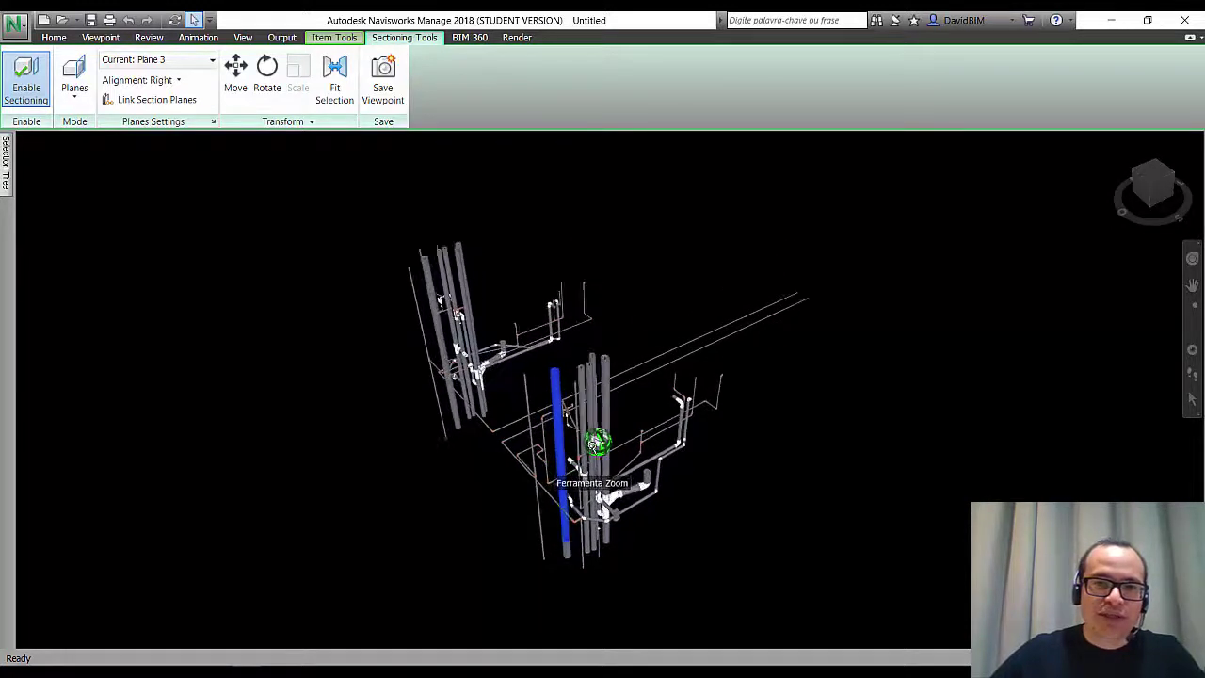
scroll(599, 439, "up", 2)
scroll(599, 439, "up", 2)
left_click(604, 253)
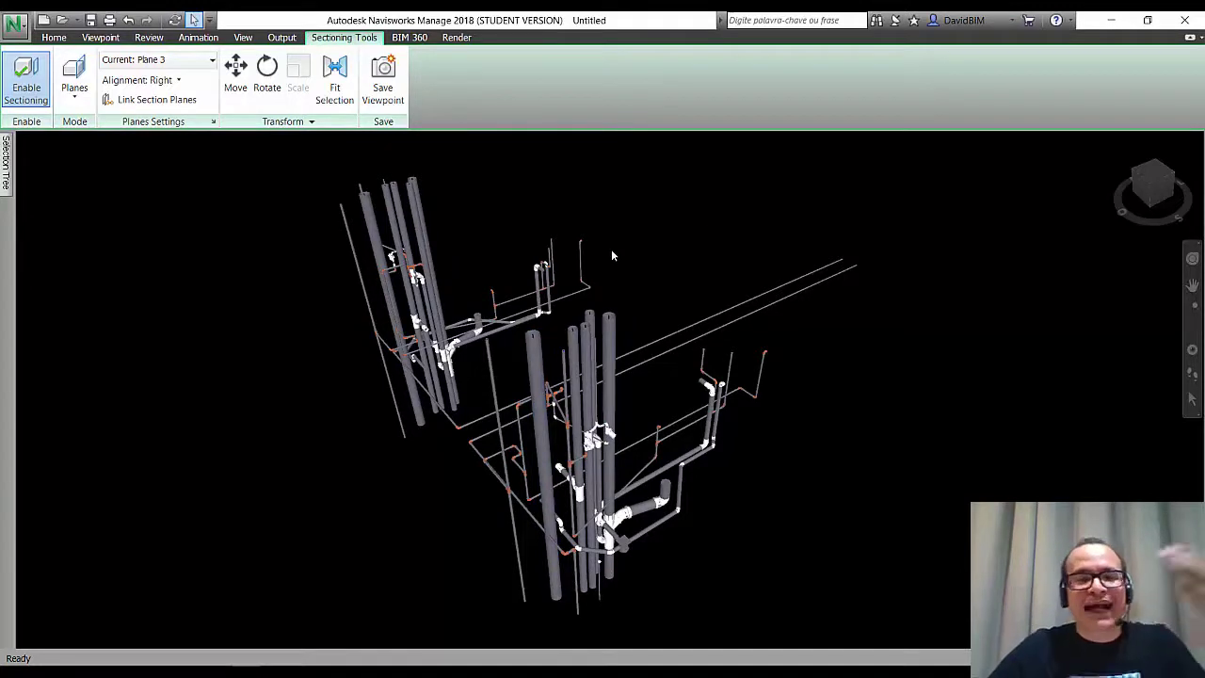
left_click(49, 38)
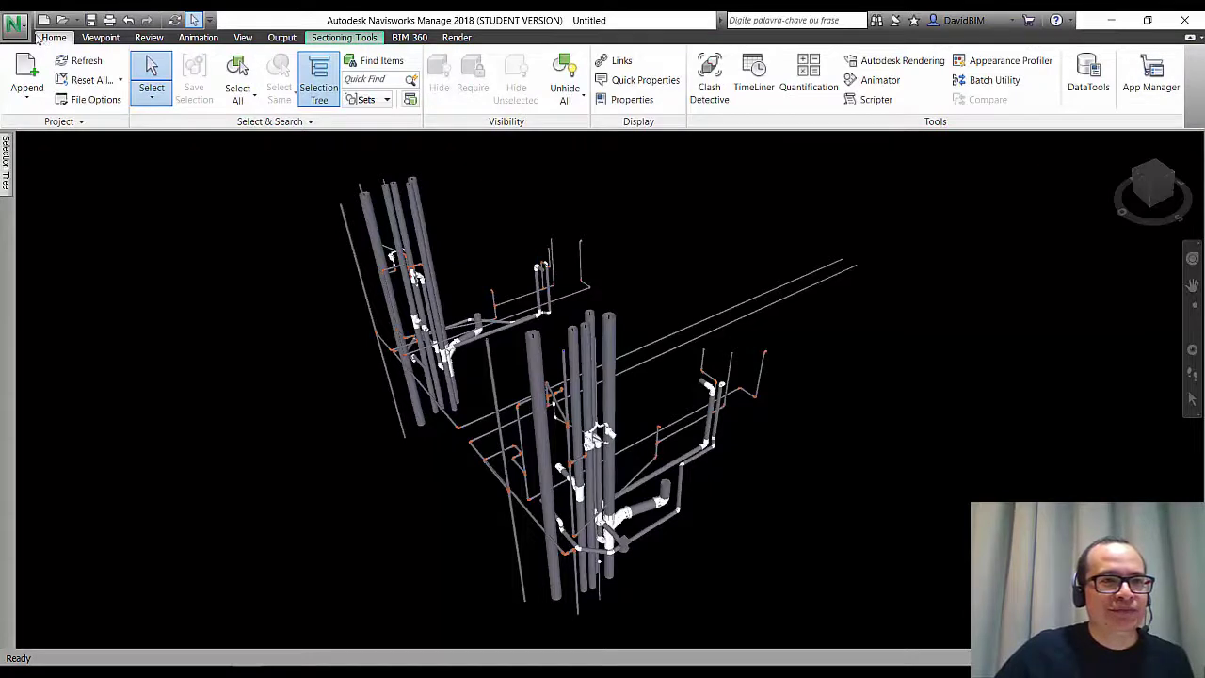
left_click(25, 29)
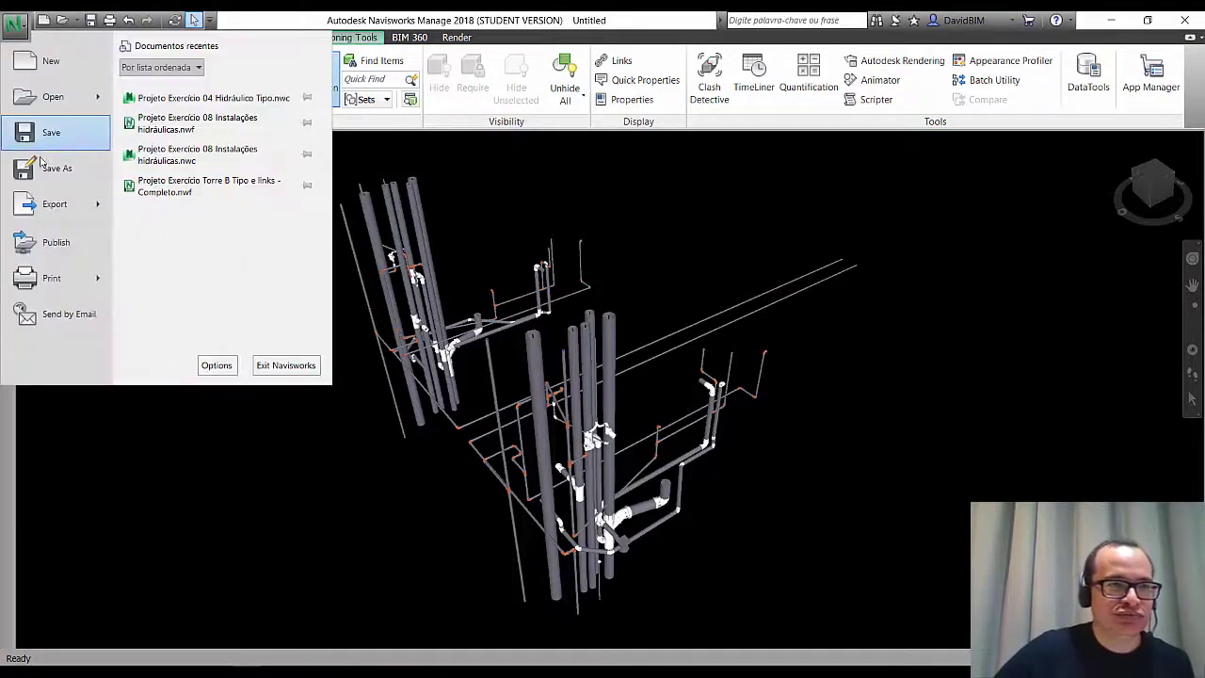
Publish the model with title 'Hidro Versão 02' as the file Det.Hidro 02.nwd
left_click(56, 243)
type("Hidra Versão 02")
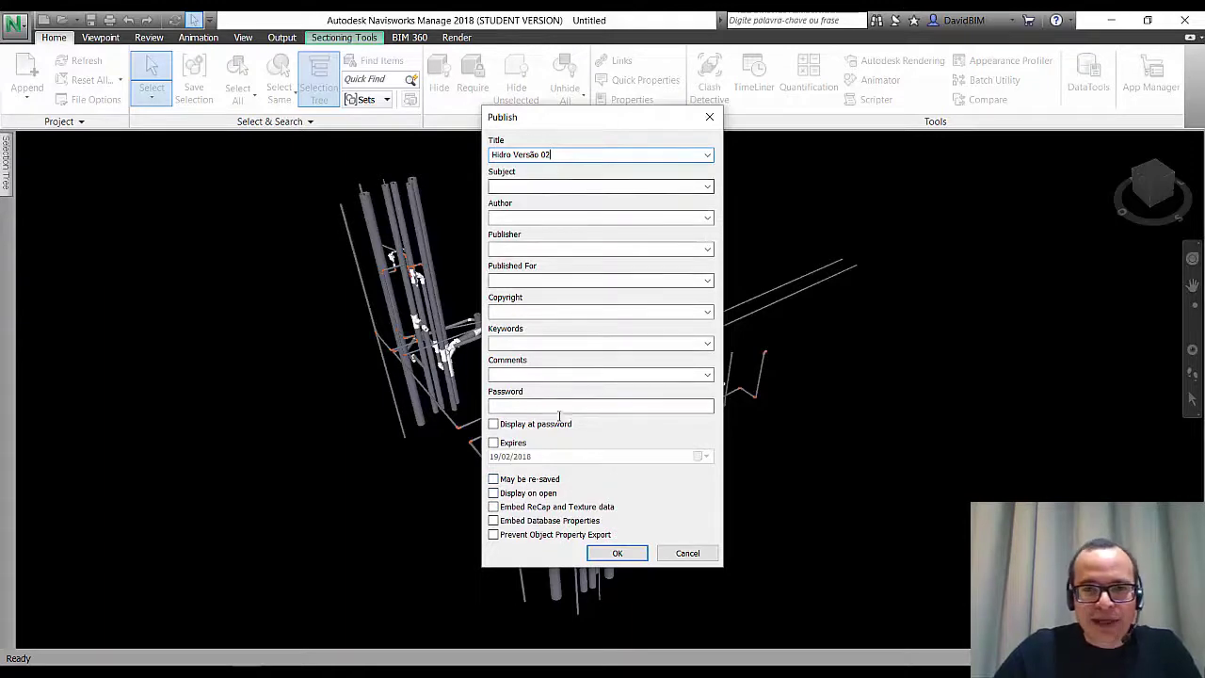
left_click(617, 554)
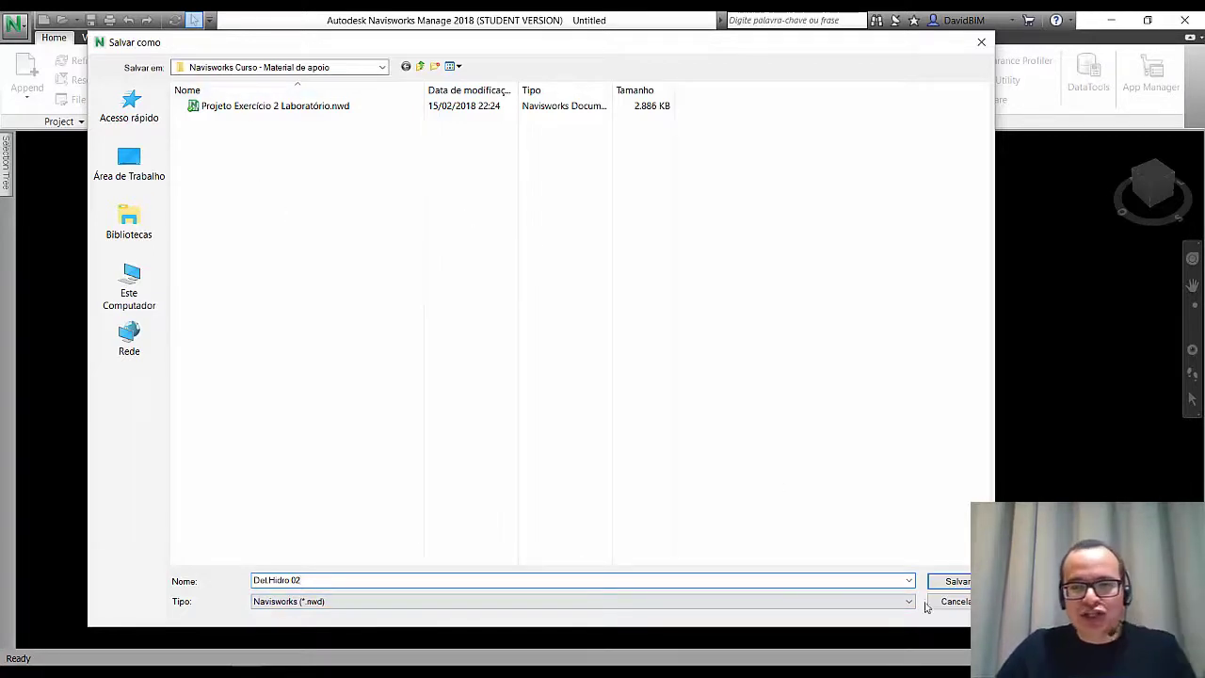
left_click(954, 581)
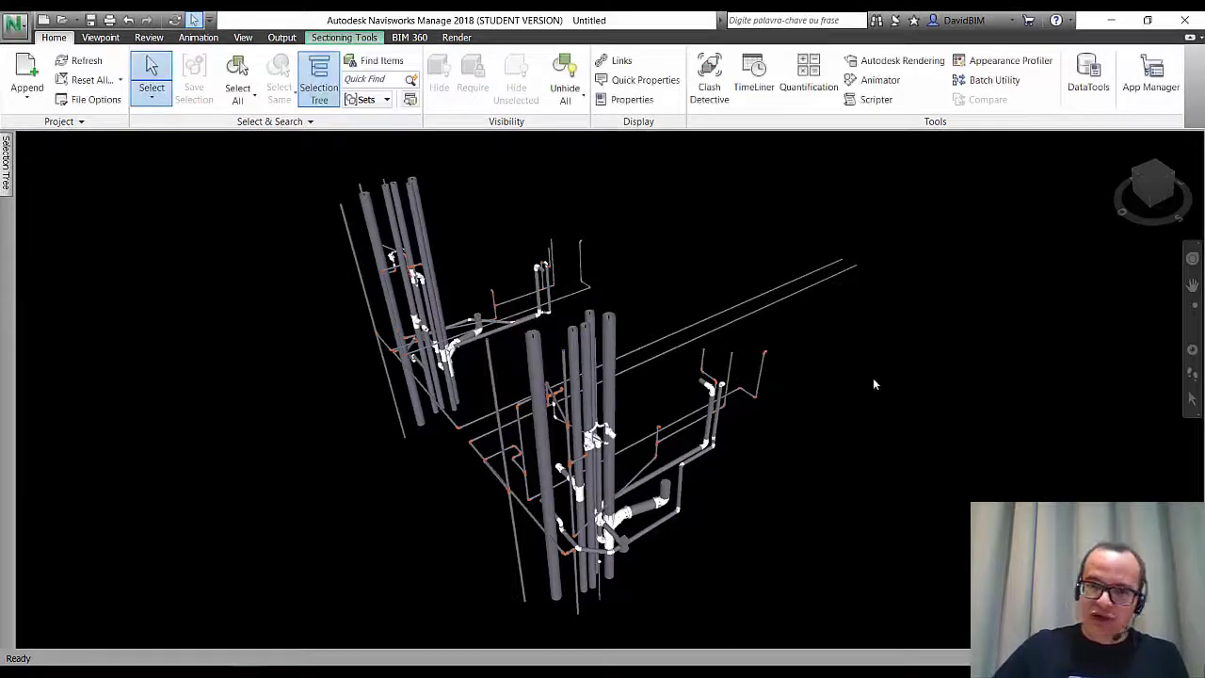
Save As an NWF file set, renaming an existing project name to 'Projeto Exercício 4 Hidráulico'
left_click(91, 20)
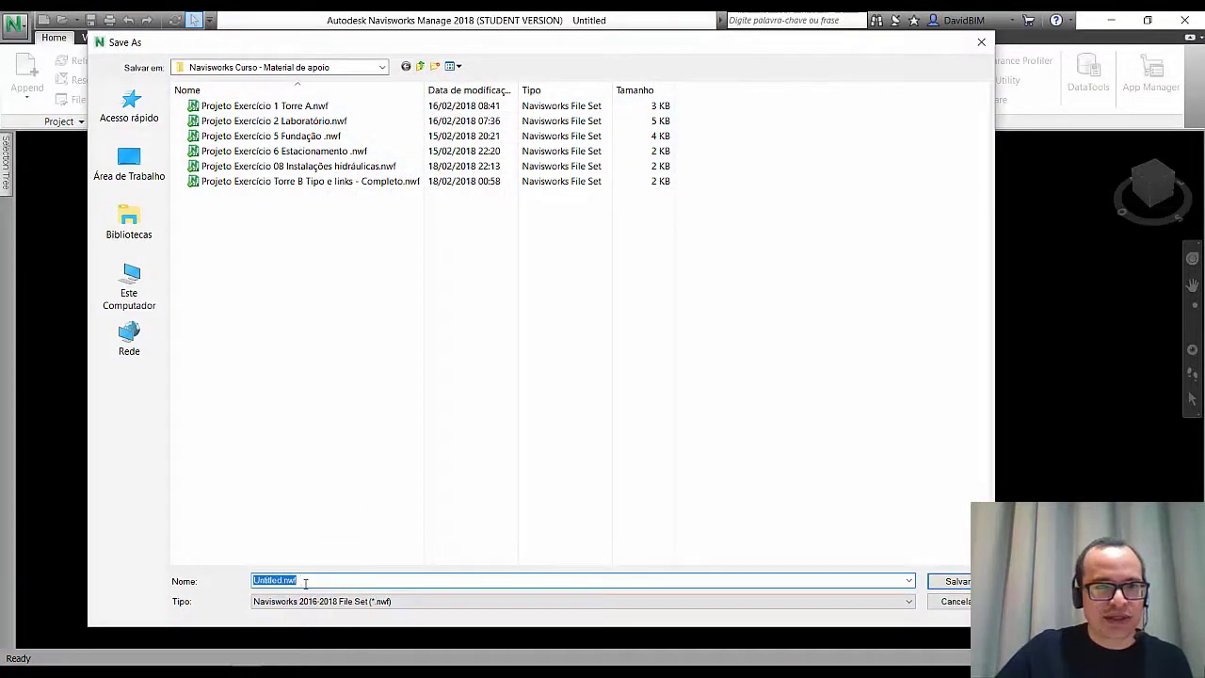
left_click(320, 135)
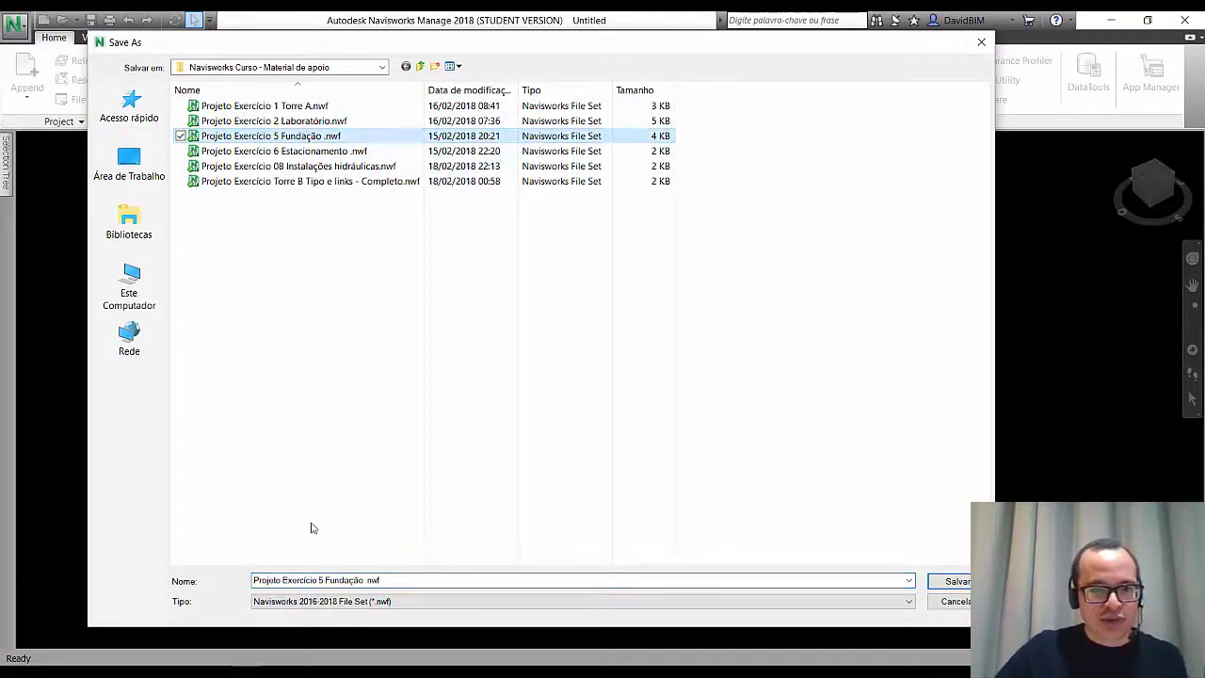
left_click(326, 580)
left_click(358, 583)
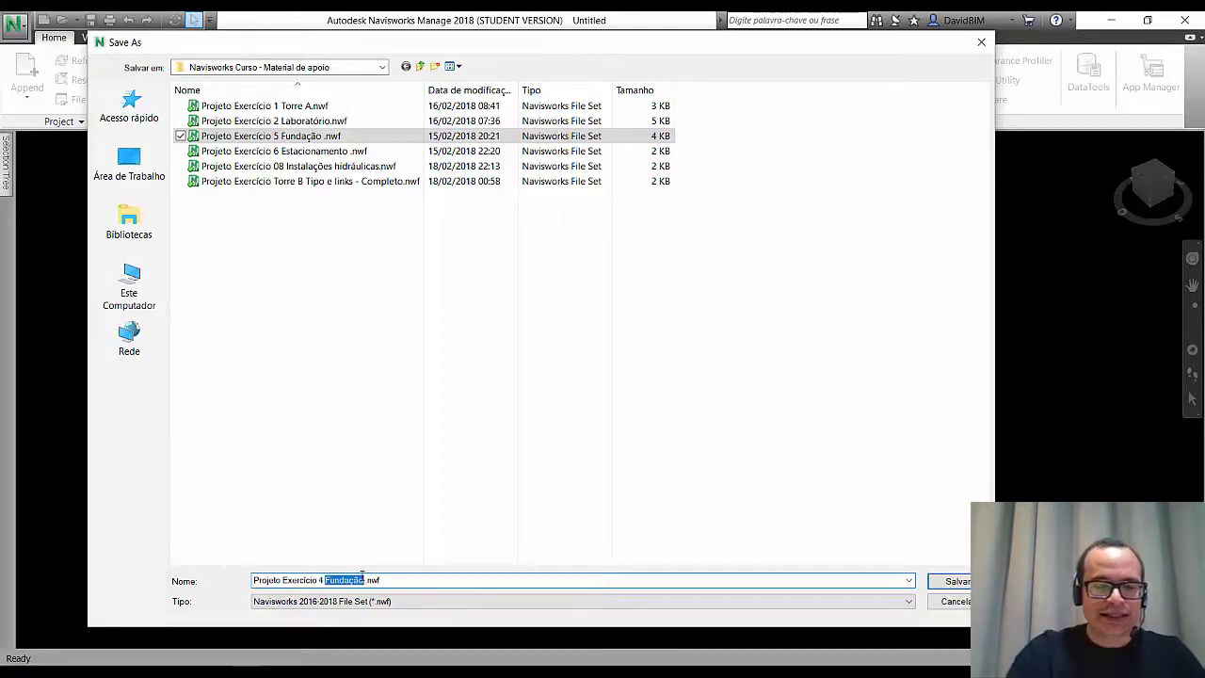
type("Hidráulic")
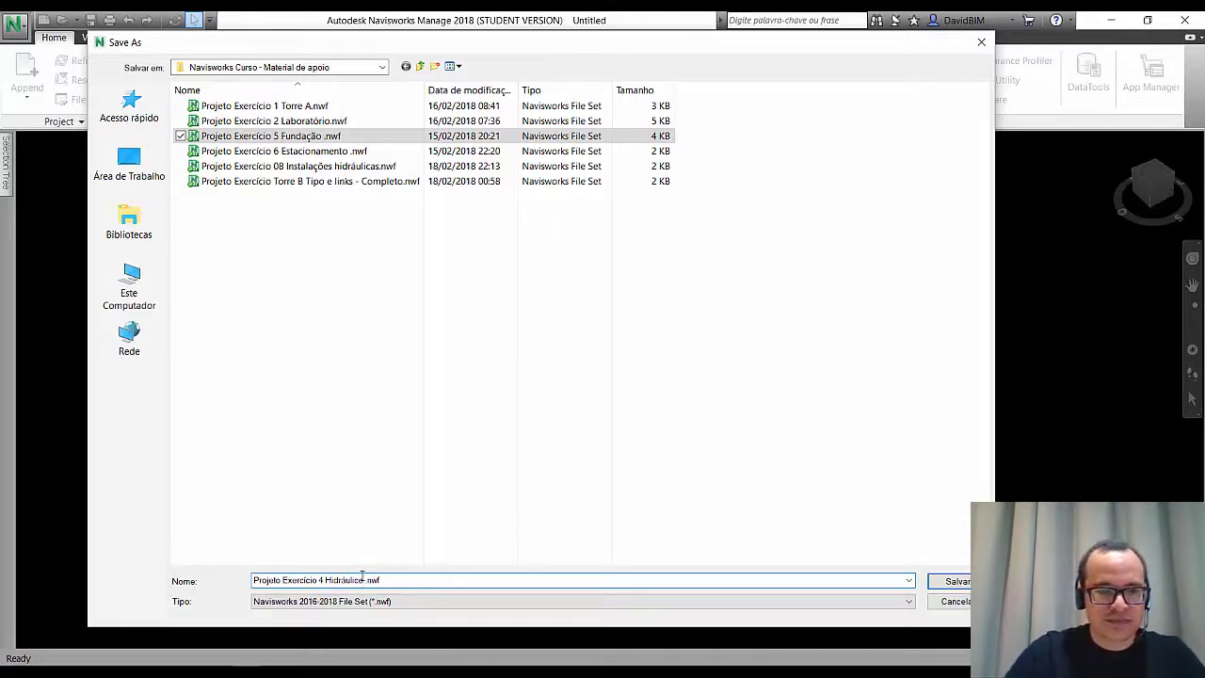
key("Return")
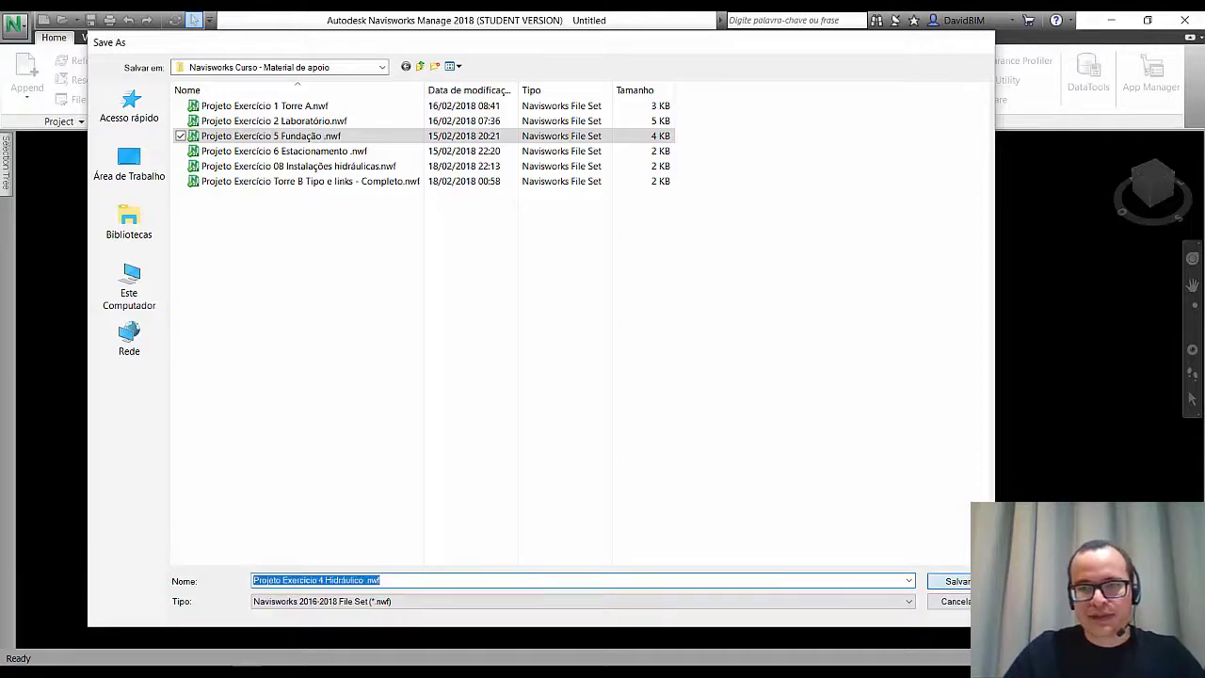
Minimize Navisworks Manage and launch Navisworks Freedom 2018 from its desktop icon
left_click(1111, 19)
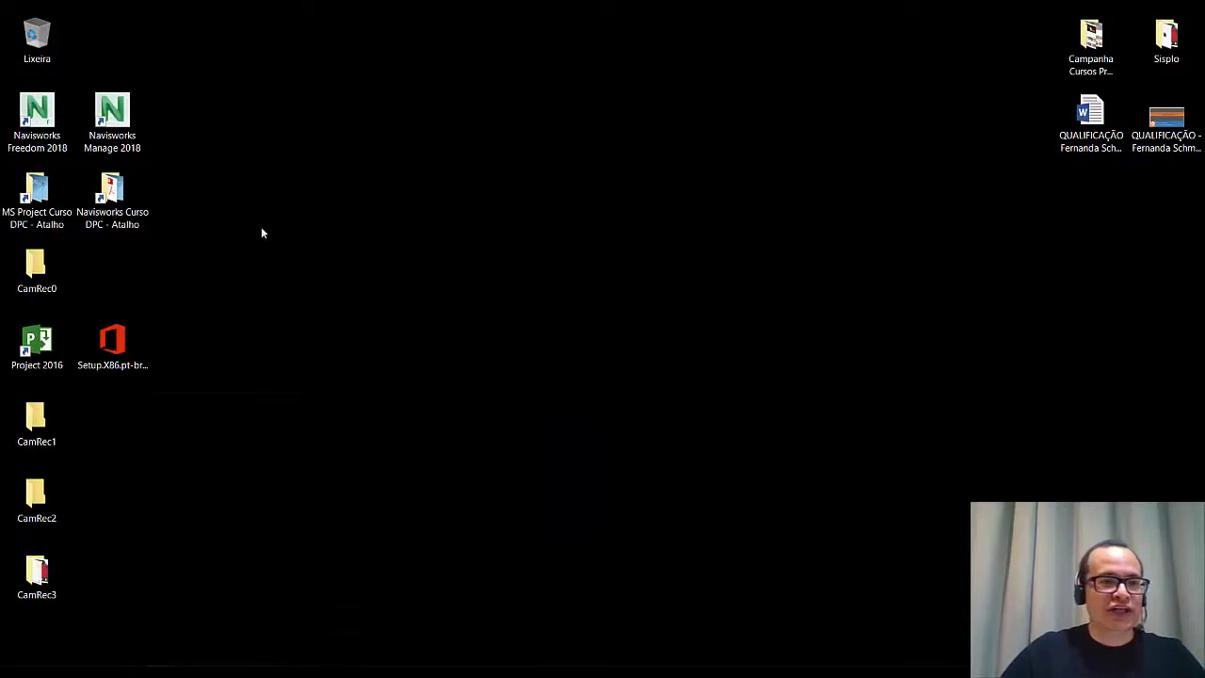
double_click(37, 115)
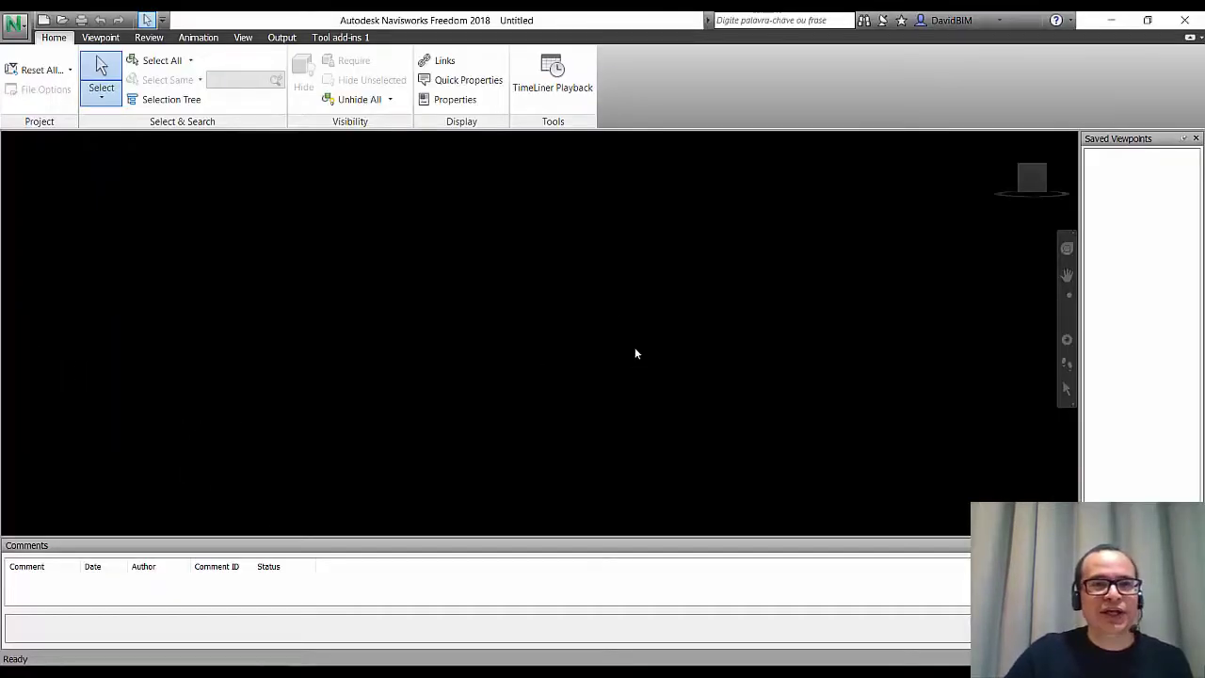
Open Det.Hidro 02.nwd and close the Comments and Saved Viewpoints panels
left_click(59, 24)
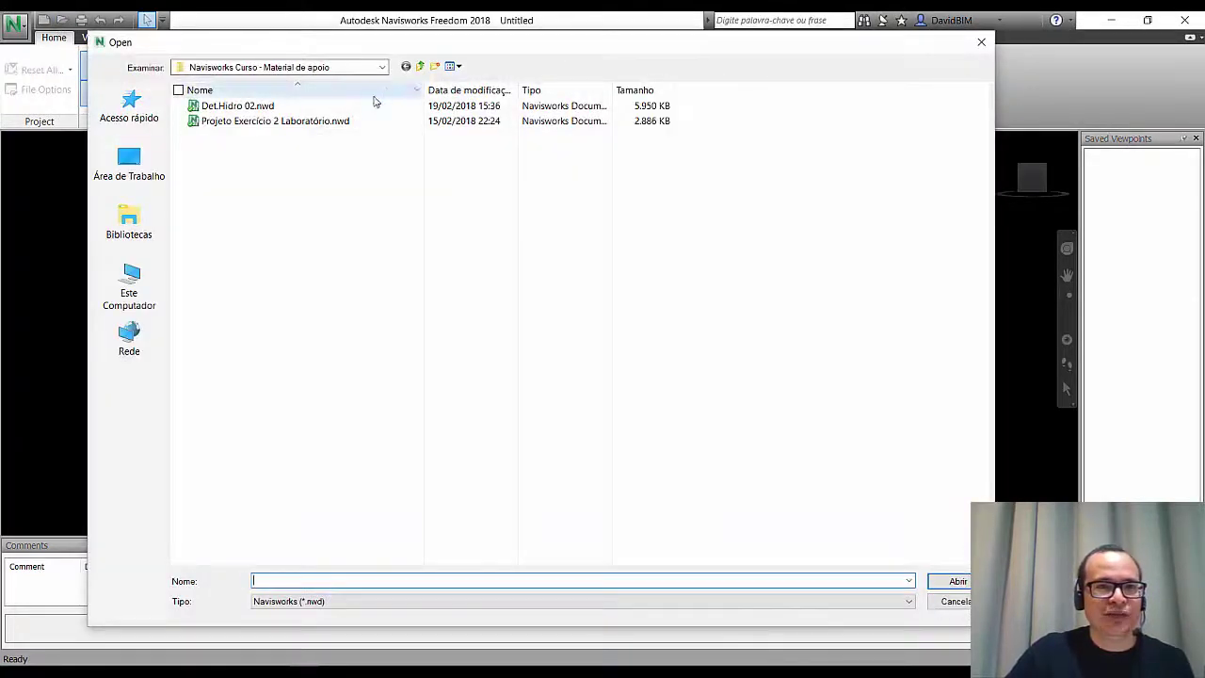
left_click(321, 121)
left_click(300, 108)
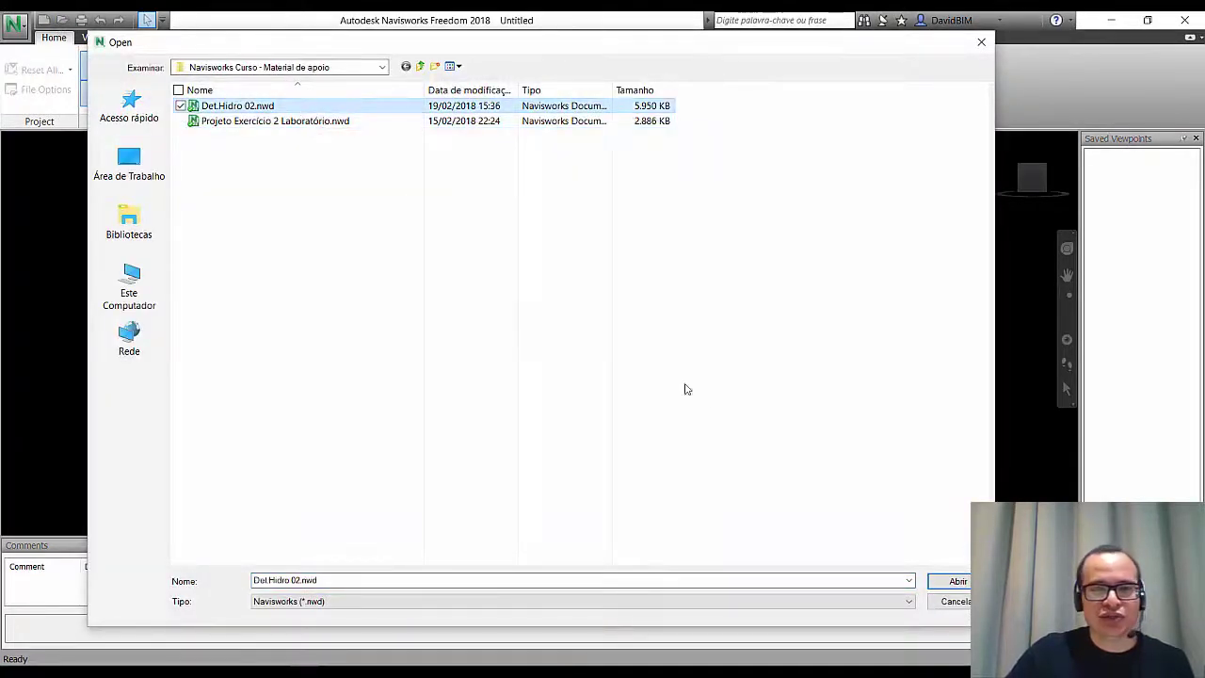
left_click(944, 581)
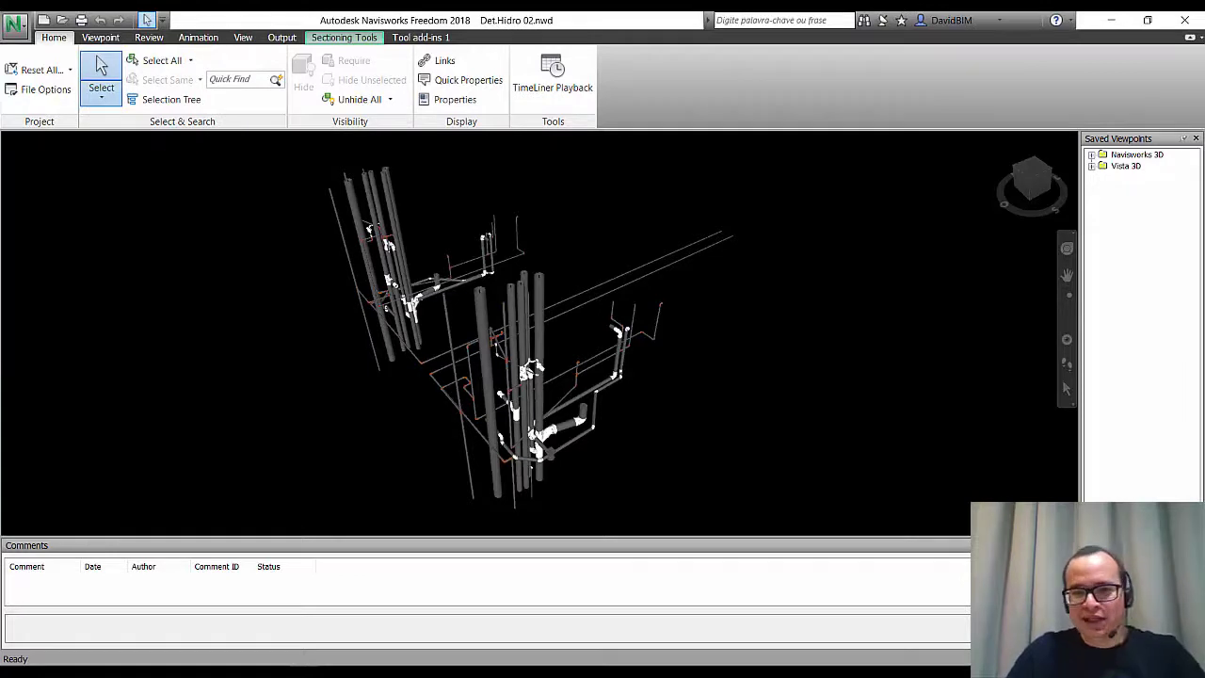
left_click(1071, 545)
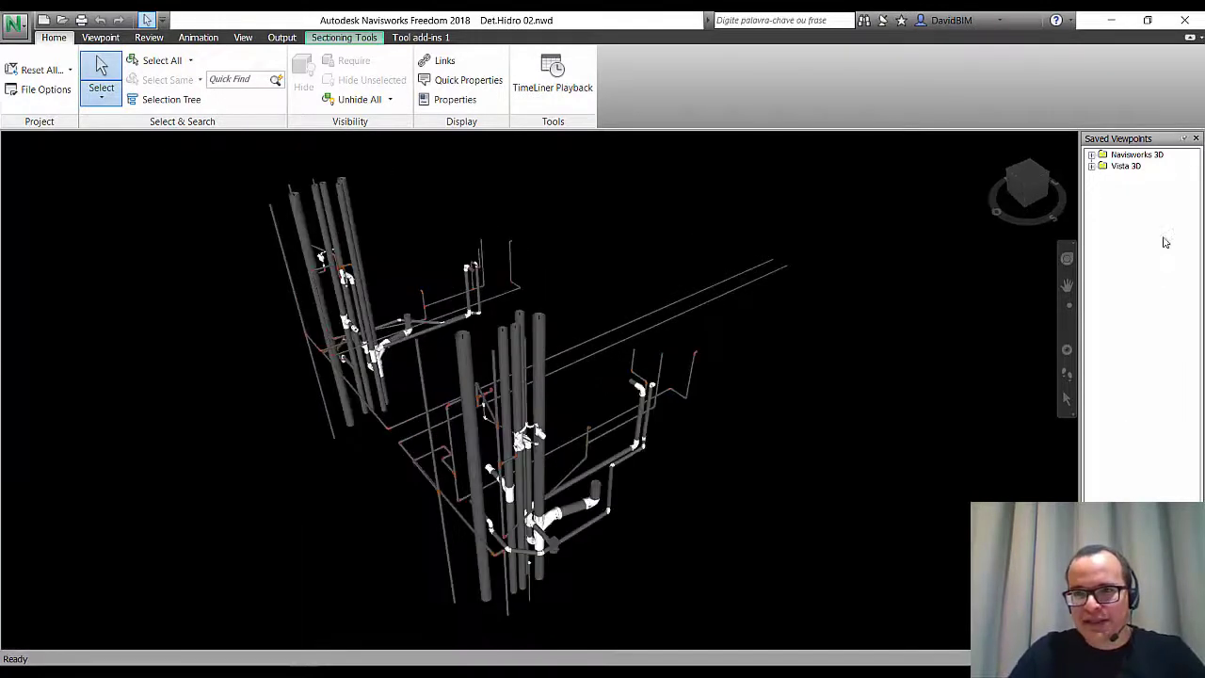
left_click(1196, 138)
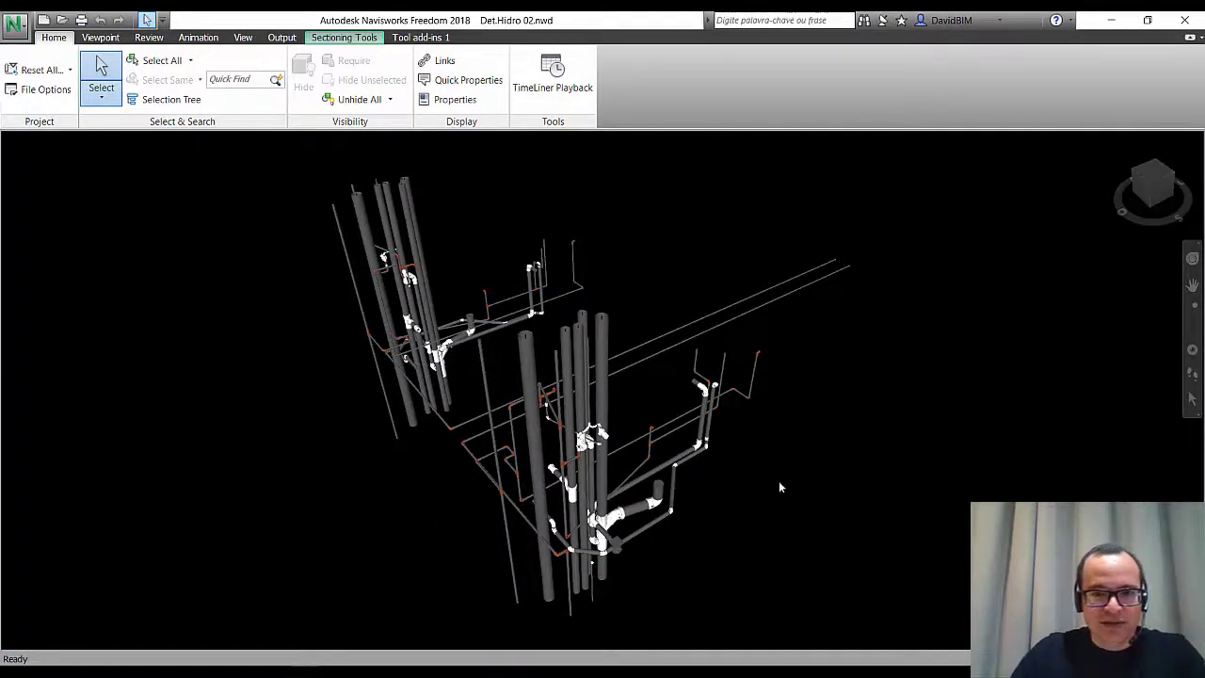
Orbit and zoom in on the piping model from a couple of angles
mouse_move(779, 485)
middle_mouse_down("shift")
mouse_move(858, 477)
mouse_move(323, 462)
mouse_move(460, 544)
mouse_move(615, 503)
mouse_move(586, 589)
middle_mouse_up("shift")
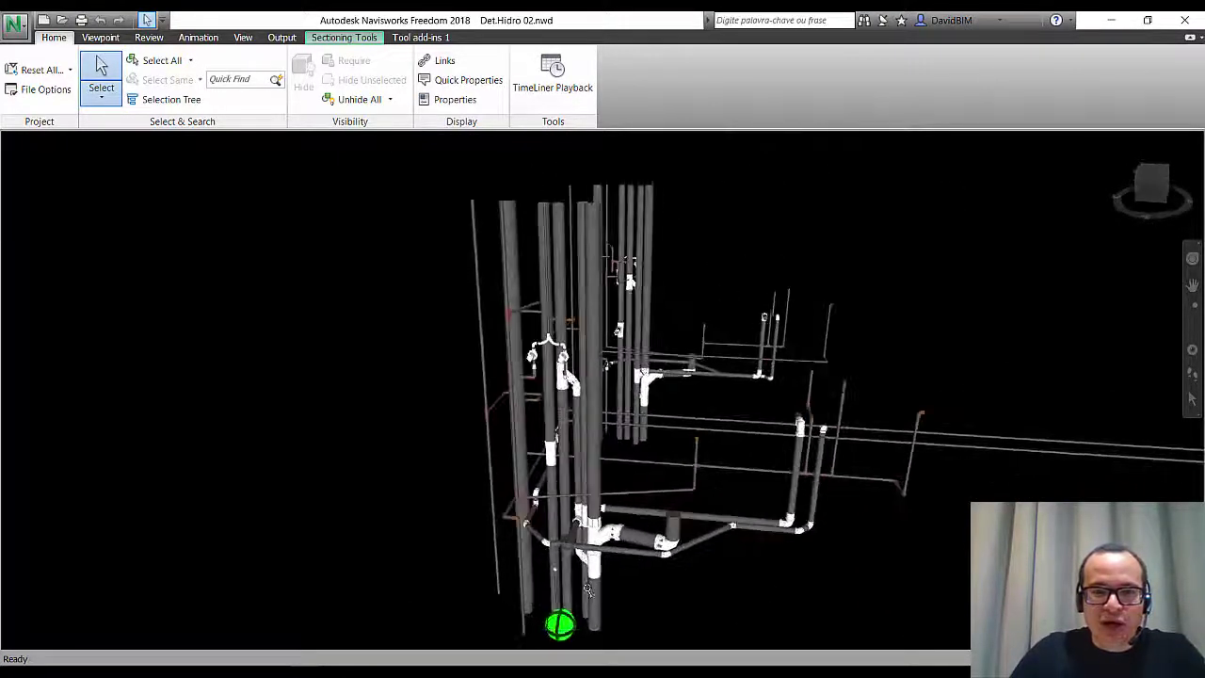
scroll(586, 589, "up", 2)
scroll(565, 612, "up", 2)
scroll(565, 612, "up", 2)
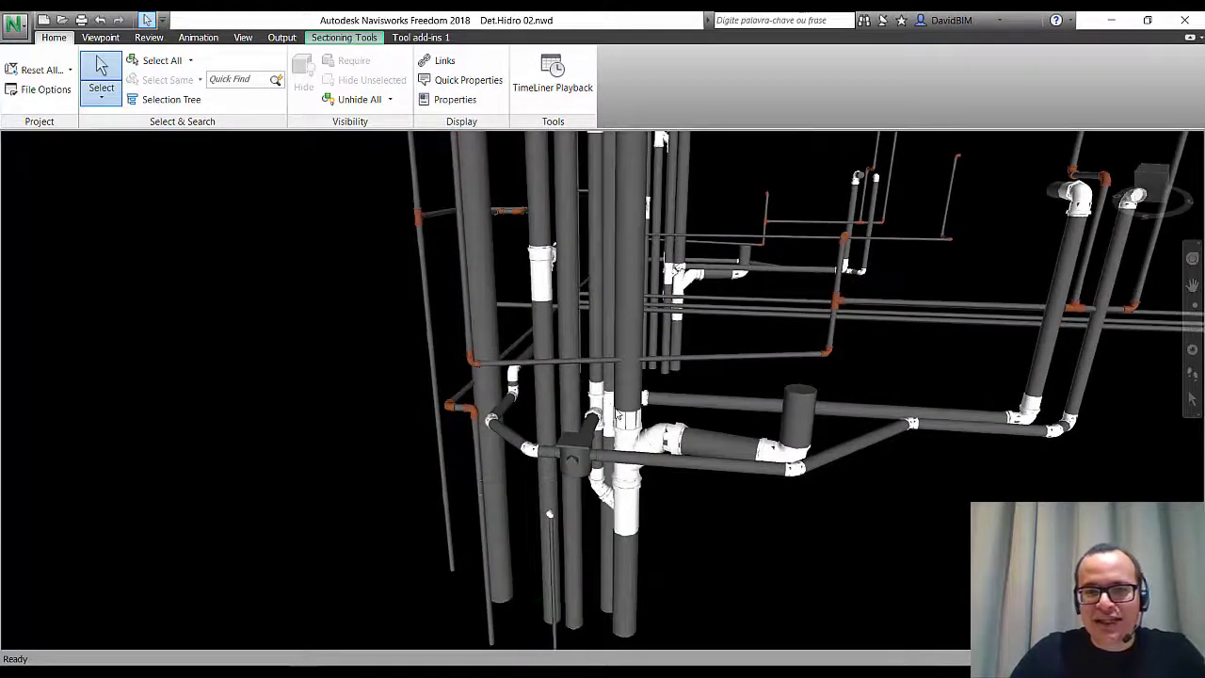
mouse_move(718, 486)
middle_mouse_down("shift")
mouse_move(649, 504)
mouse_move(477, 509)
mouse_move(635, 517)
middle_mouse_up("shift")
scroll(659, 518, "up", 2)
scroll(682, 521, "up", 2)
scroll(708, 502, "up", 2)
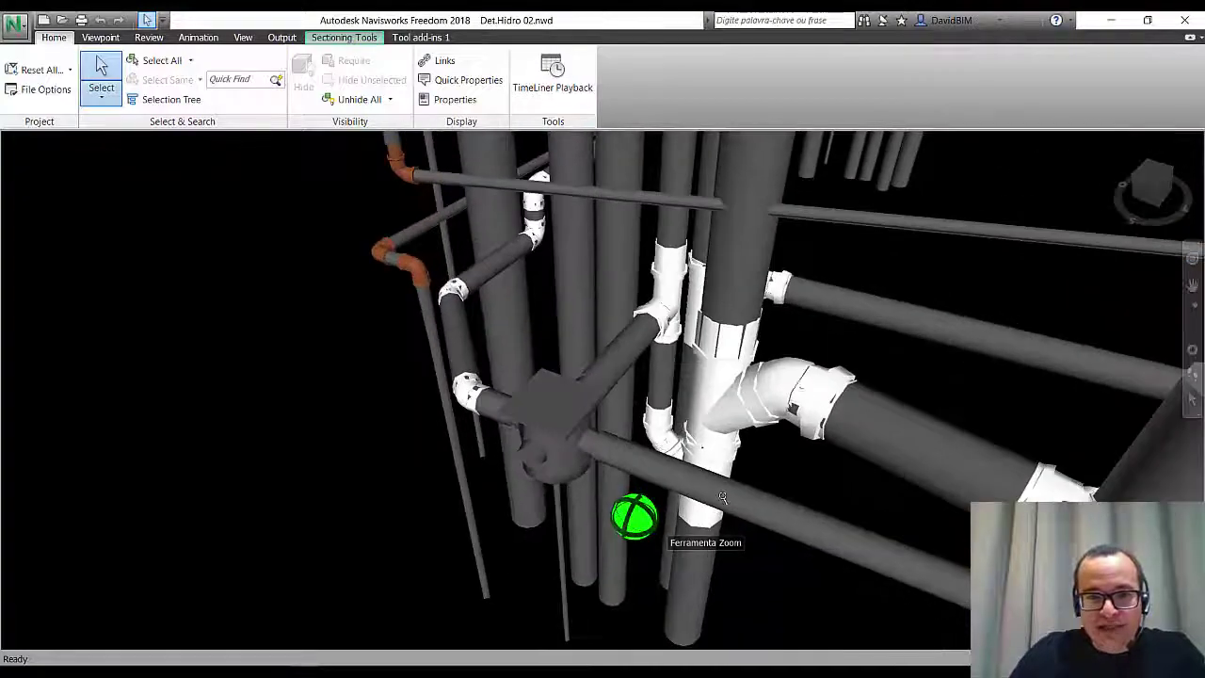
scroll(722, 499, "up", 2)
Orbit to another angle, zoom back out, and select one horizontal blue pipe
mouse_move(857, 497)
middle_mouse_down("shift")
mouse_move(694, 458)
mouse_move(673, 386)
mouse_move(630, 358)
mouse_move(773, 419)
mouse_move(1104, 419)
mouse_move(1136, 452)
mouse_move(475, 432)
mouse_move(613, 468)
mouse_move(709, 422)
mouse_move(716, 404)
mouse_move(820, 333)
mouse_move(917, 358)
mouse_move(804, 406)
mouse_move(659, 428)
mouse_move(508, 485)
mouse_move(47, 506)
mouse_move(376, 377)
middle_mouse_up("shift")
scroll(721, 390, "up", 3)
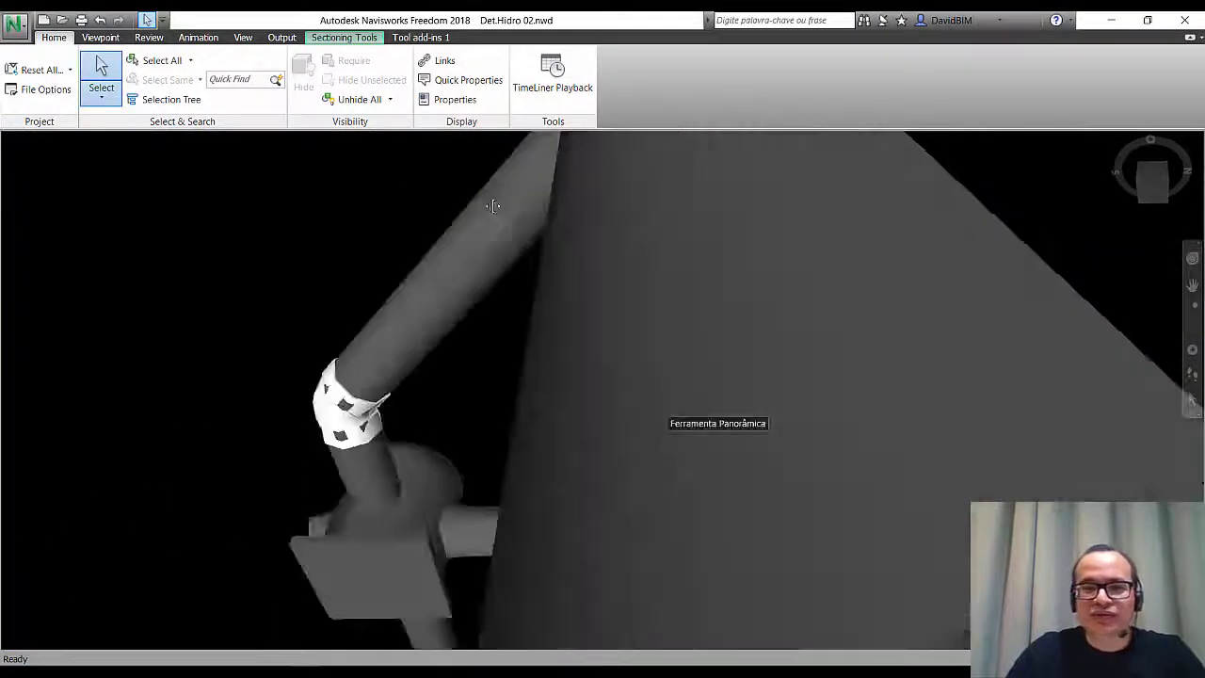
scroll(515, 271, "up", 2)
scroll(514, 271, "down", 2)
scroll(508, 314, "down", 2)
scroll(507, 313, "down", 2)
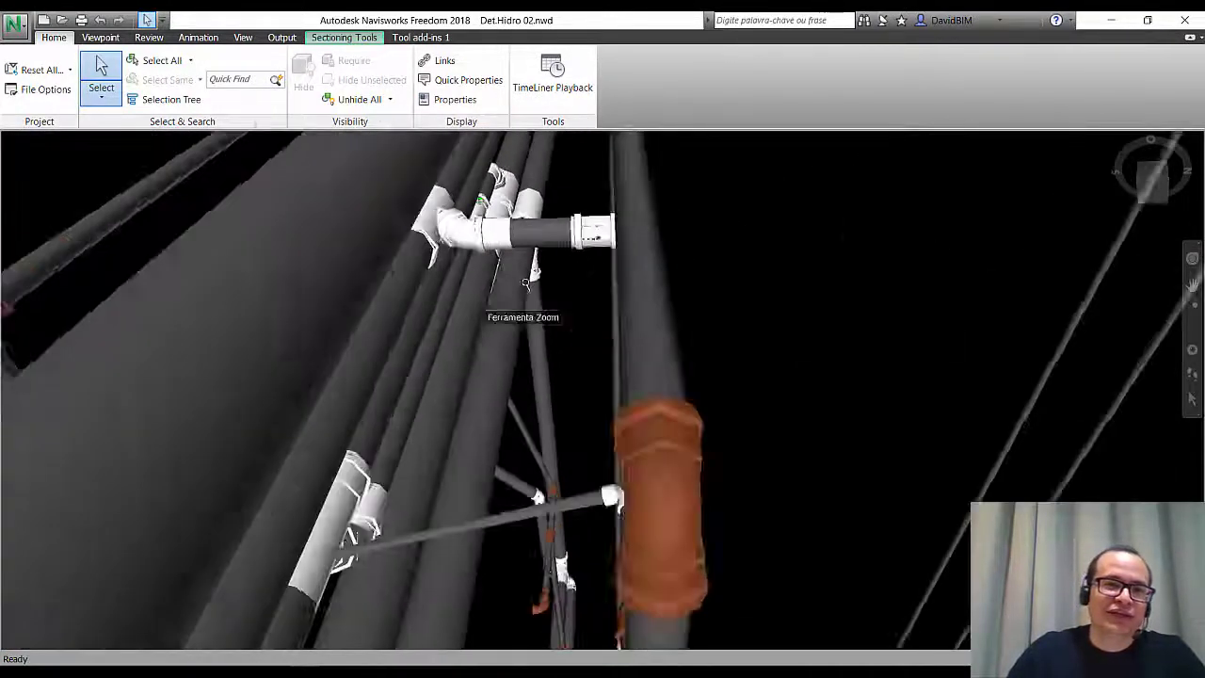
scroll(508, 314, "down", 1)
scroll(507, 314, "down", 3)
scroll(507, 314, "down", 3)
scroll(507, 314, "down", 1)
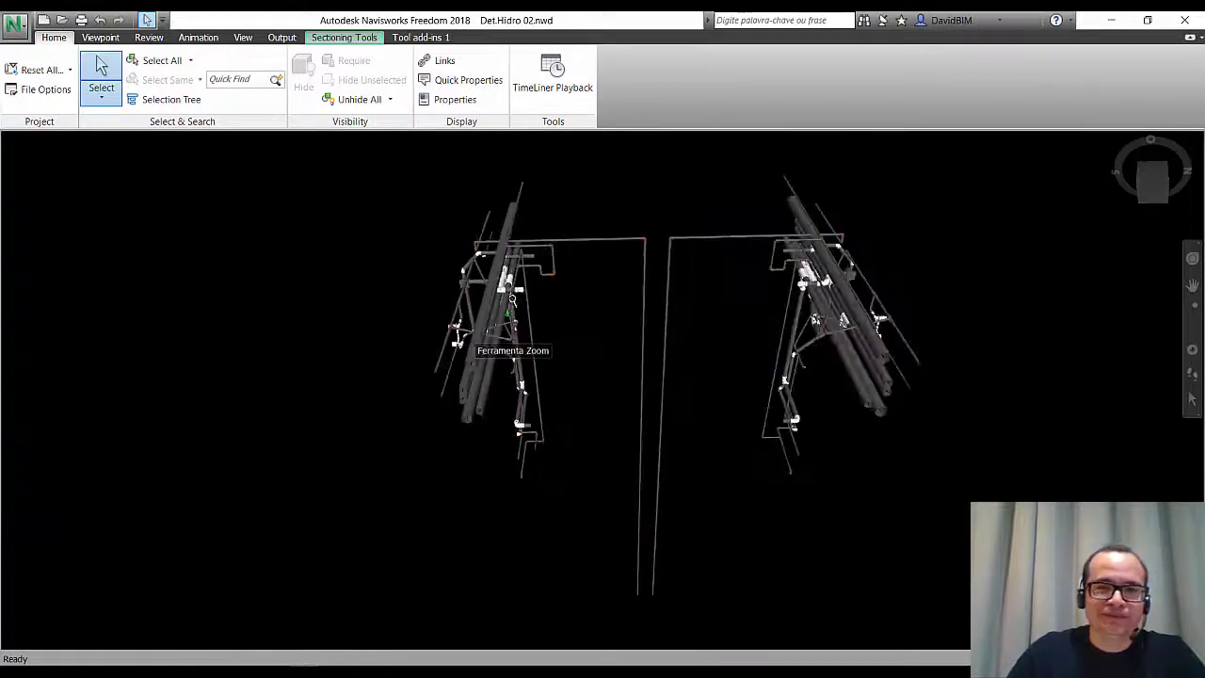
left_click(501, 378)
mouse_move(606, 273)
middle_mouse_down("shift")
mouse_move(490, 372)
mouse_move(247, 397)
mouse_move(231, 382)
mouse_move(482, 426)
mouse_move(605, 141)
mouse_move(1018, 254)
mouse_move(1067, 315)
mouse_move(1113, 153)
middle_mouse_up("shift")
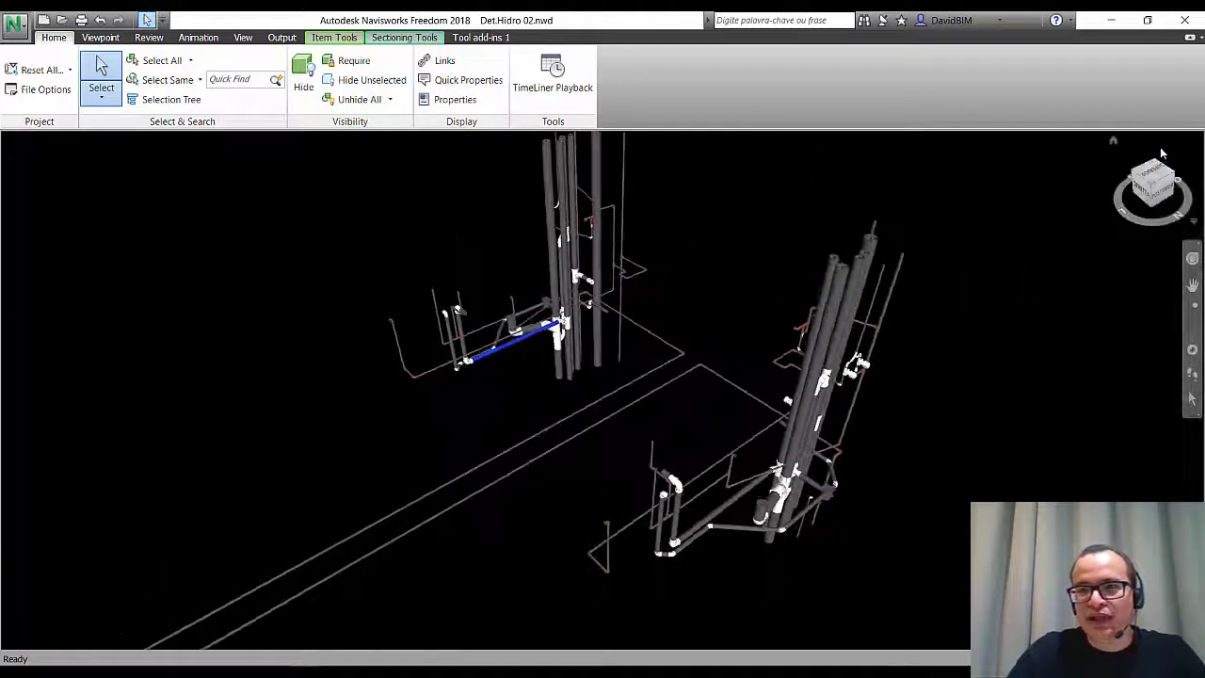
Return to the home view and zoom in on the piping model
left_click(1113, 142)
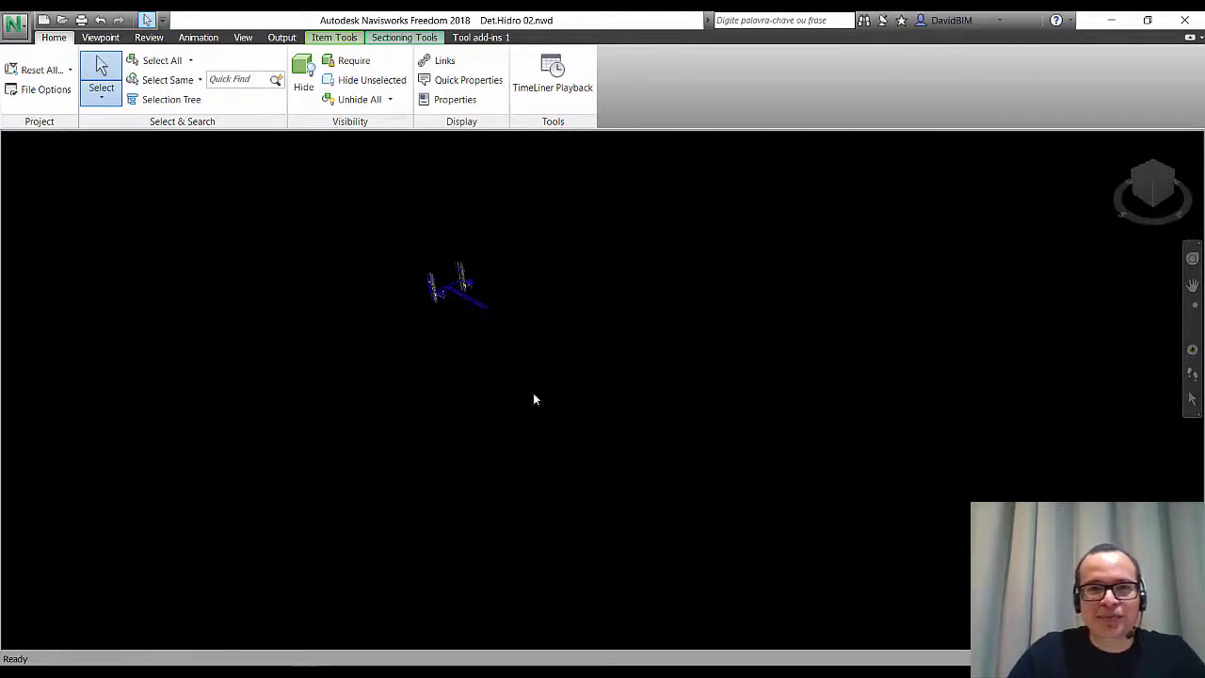
scroll(433, 296, "up", 2)
scroll(434, 297, "up", 2)
scroll(433, 297, "up", 2)
scroll(446, 320, "up", 3)
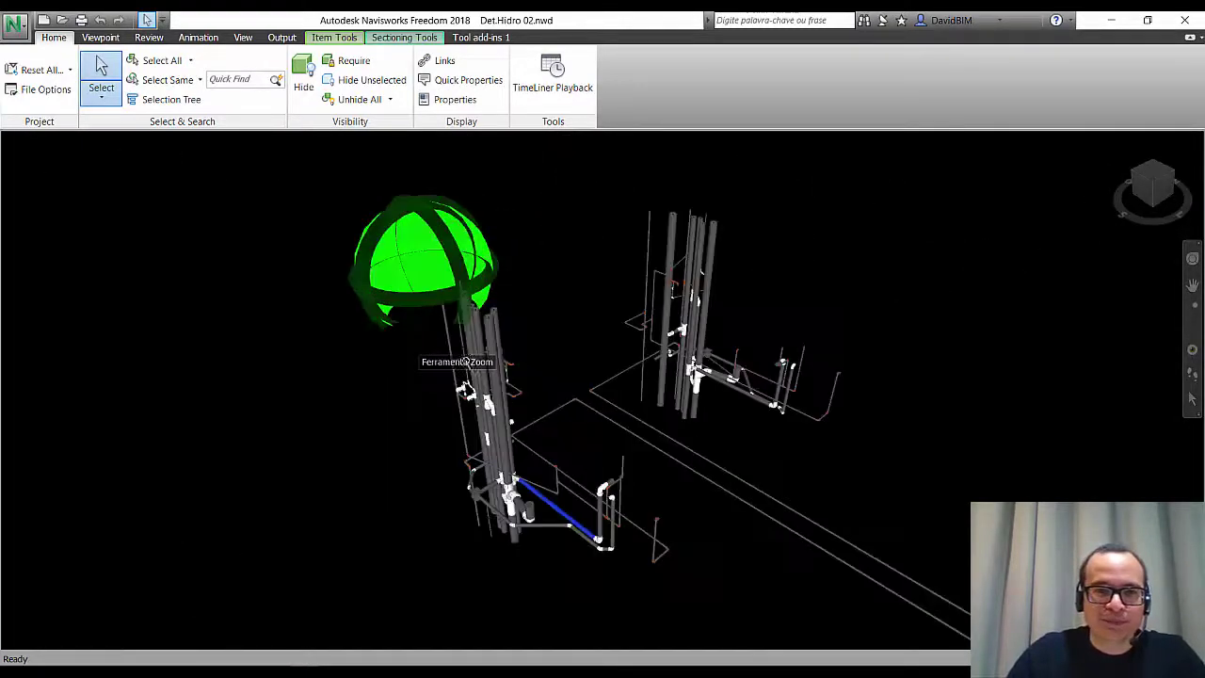
scroll(456, 382, "up", 3)
scroll(532, 369, "up", 3)
scroll(559, 369, "up", 2)
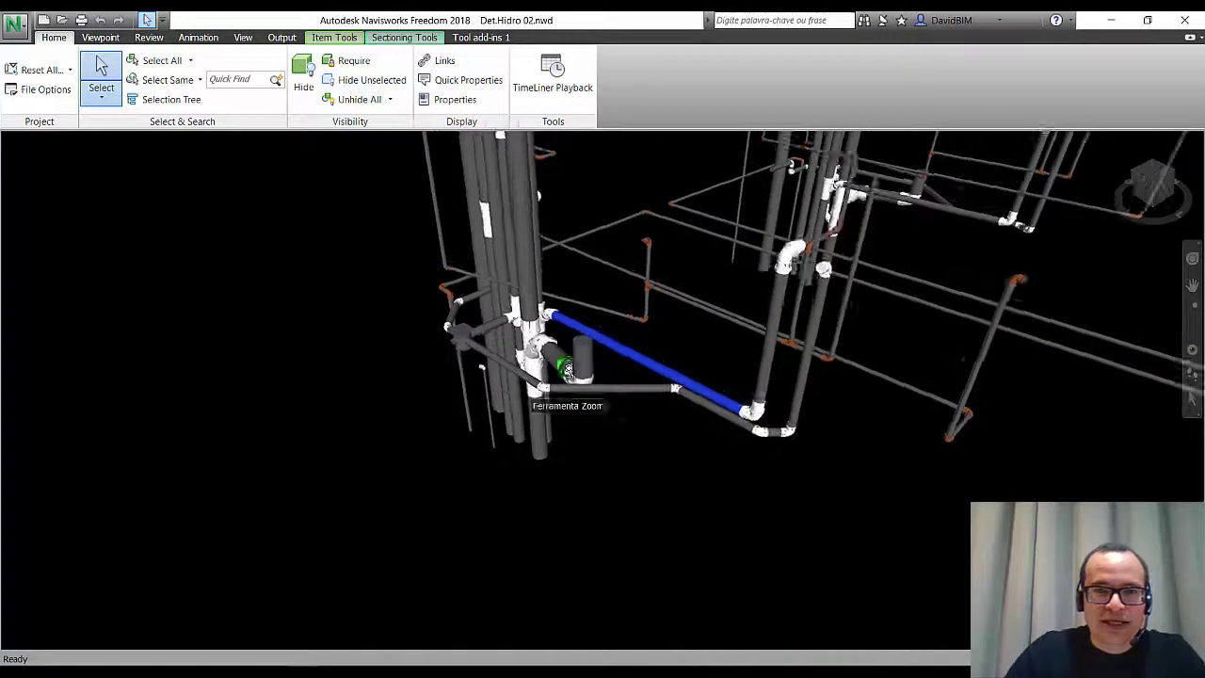
scroll(565, 365, "up", 2)
scroll(574, 368, "up", 2)
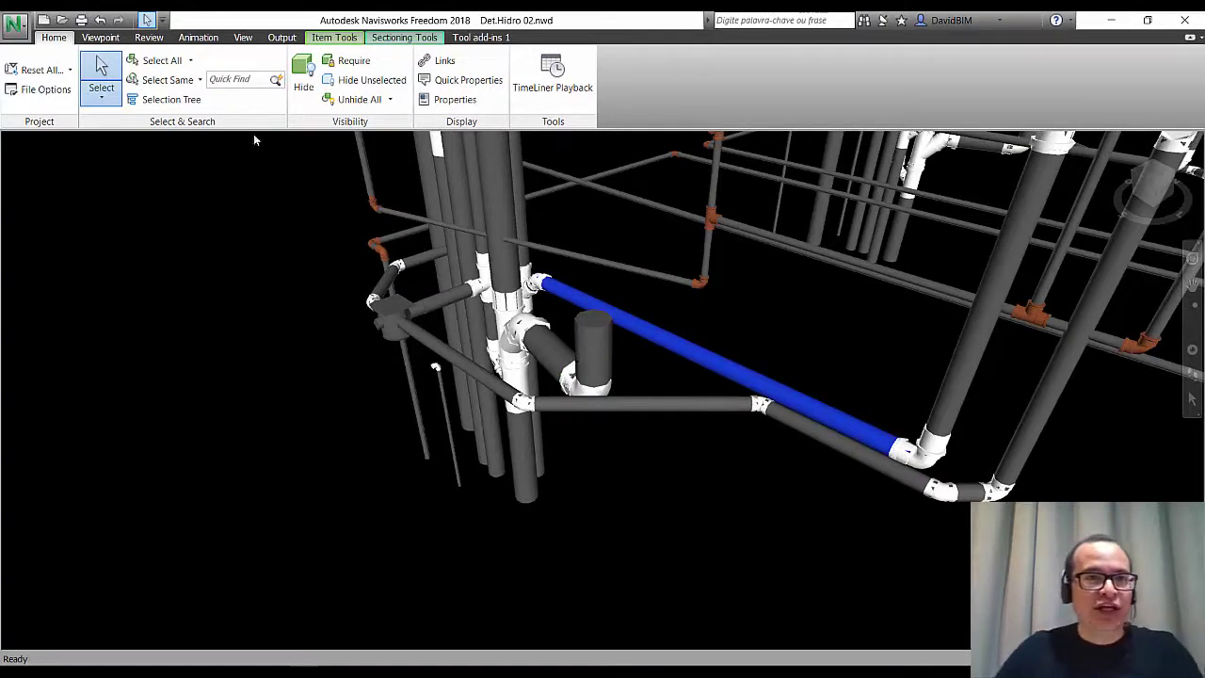
Turn off Enable Sectioning on the Viewpoint tab, then zoom out and orbit to see all risers
left_click(101, 38)
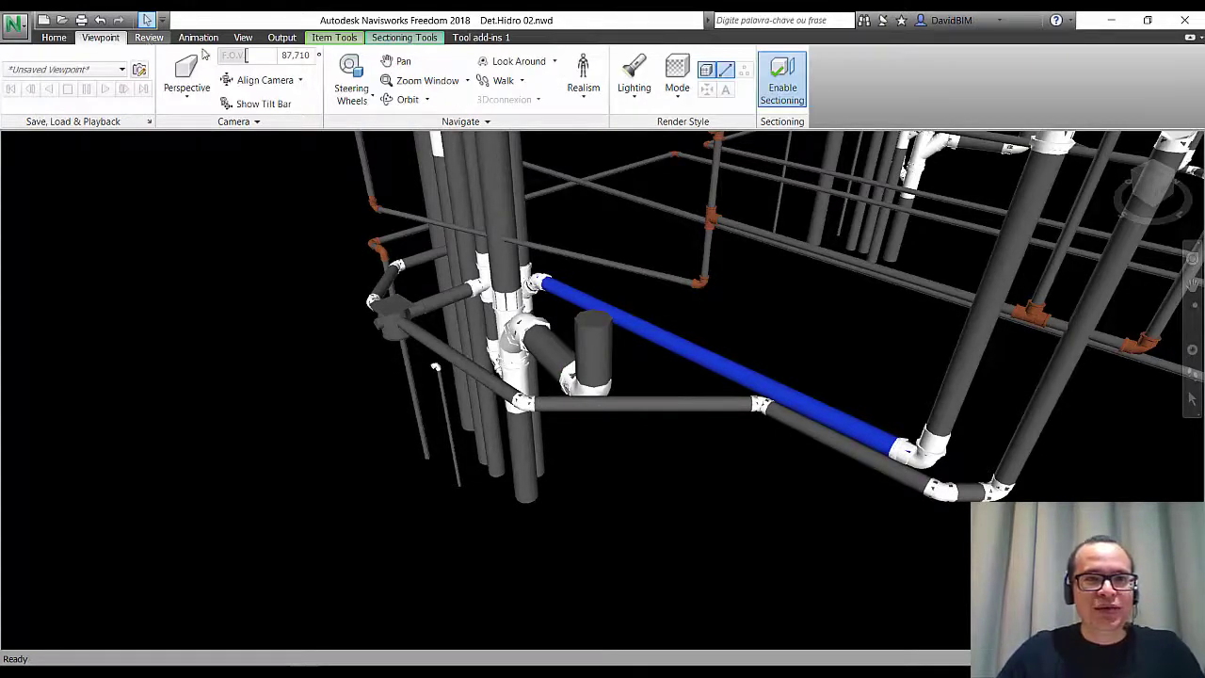
scroll(208, 54, "down", 1)
scroll(251, 45, "down", 1)
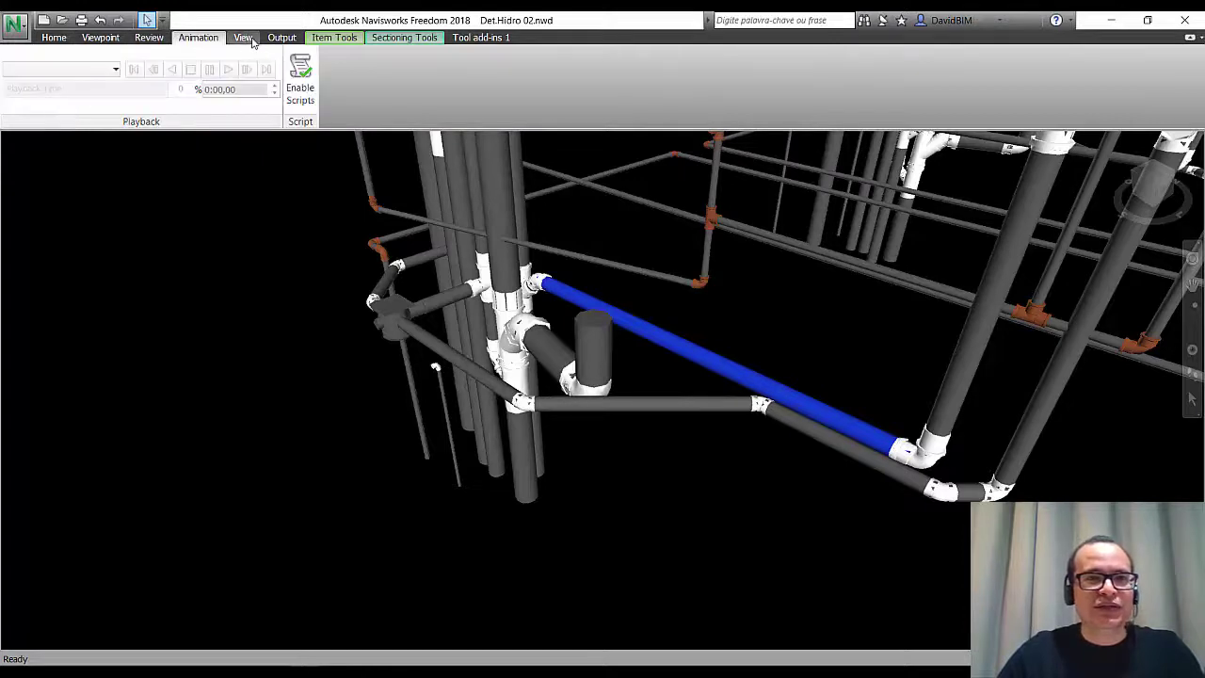
scroll(81, 47, "down", 1)
scroll(94, 47, "down", 1)
left_click(99, 38)
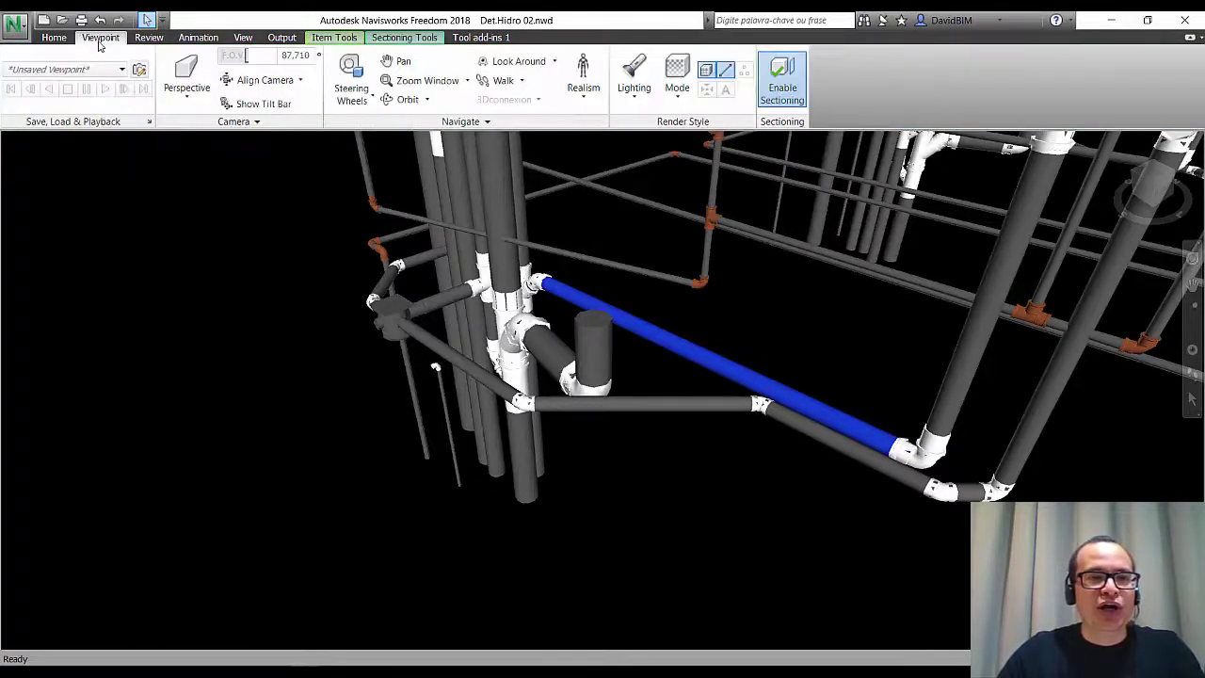
left_click(799, 109)
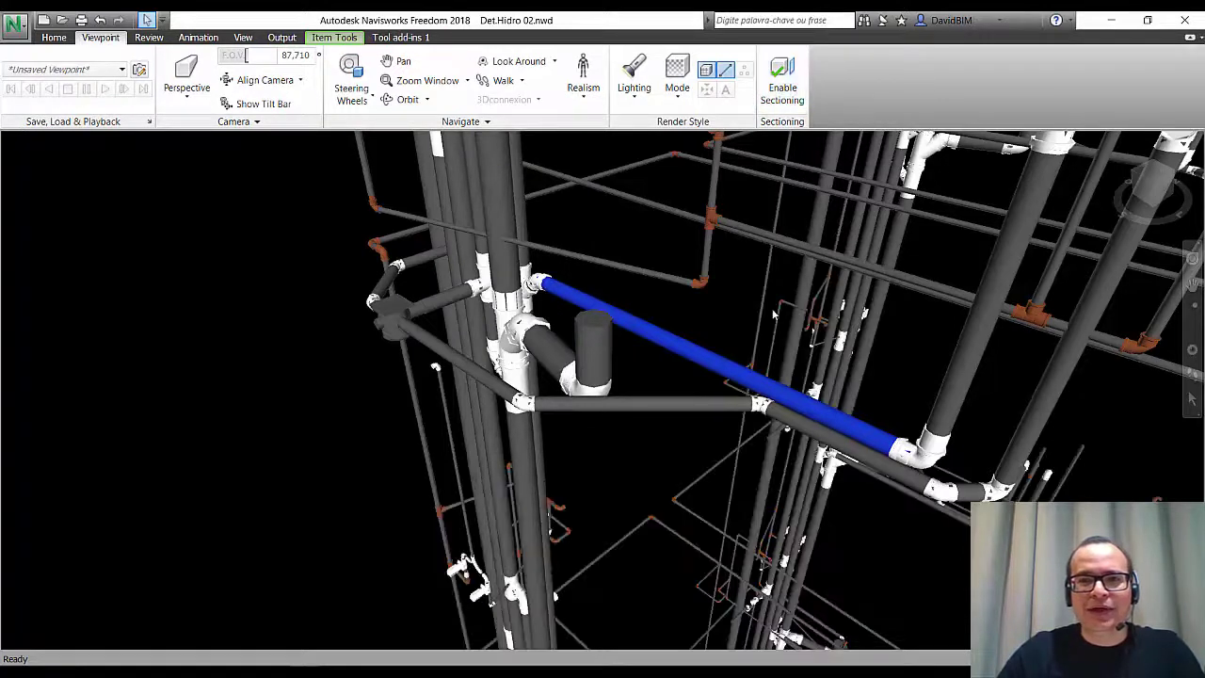
scroll(760, 320, "down", 2)
scroll(760, 320, "down", 2)
scroll(760, 320, "down", 2)
scroll(761, 321, "down", 2)
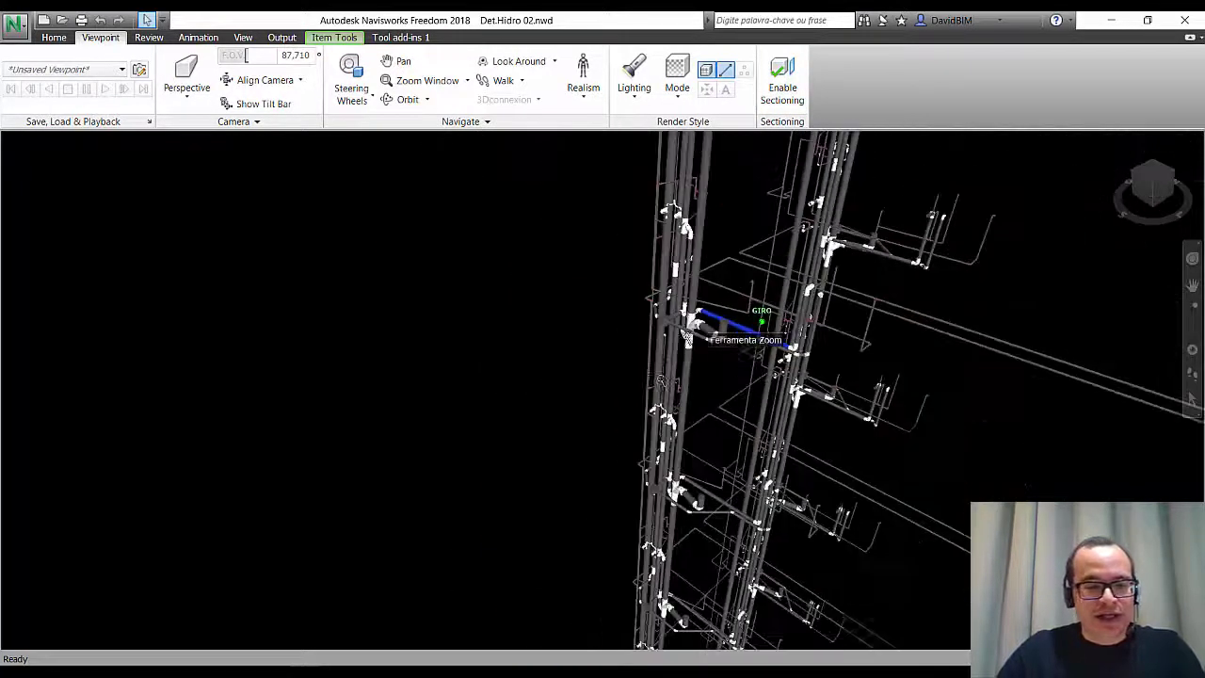
mouse_move(761, 320)
middle_mouse_down("shift")
mouse_move(670, 414)
mouse_move(967, 369)
mouse_move(1026, 457)
mouse_move(795, 377)
middle_mouse_up("shift")
scroll(744, 404, "down", 3)
scroll(753, 385, "down", 2)
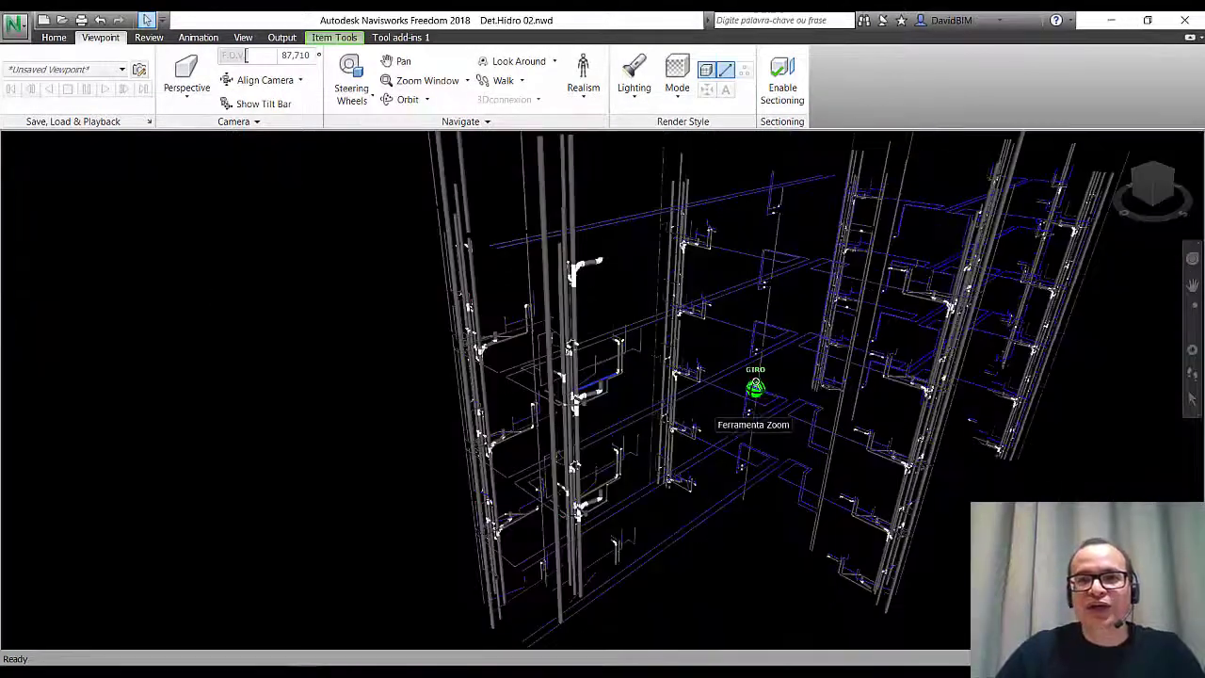
scroll(768, 338, "down", 1)
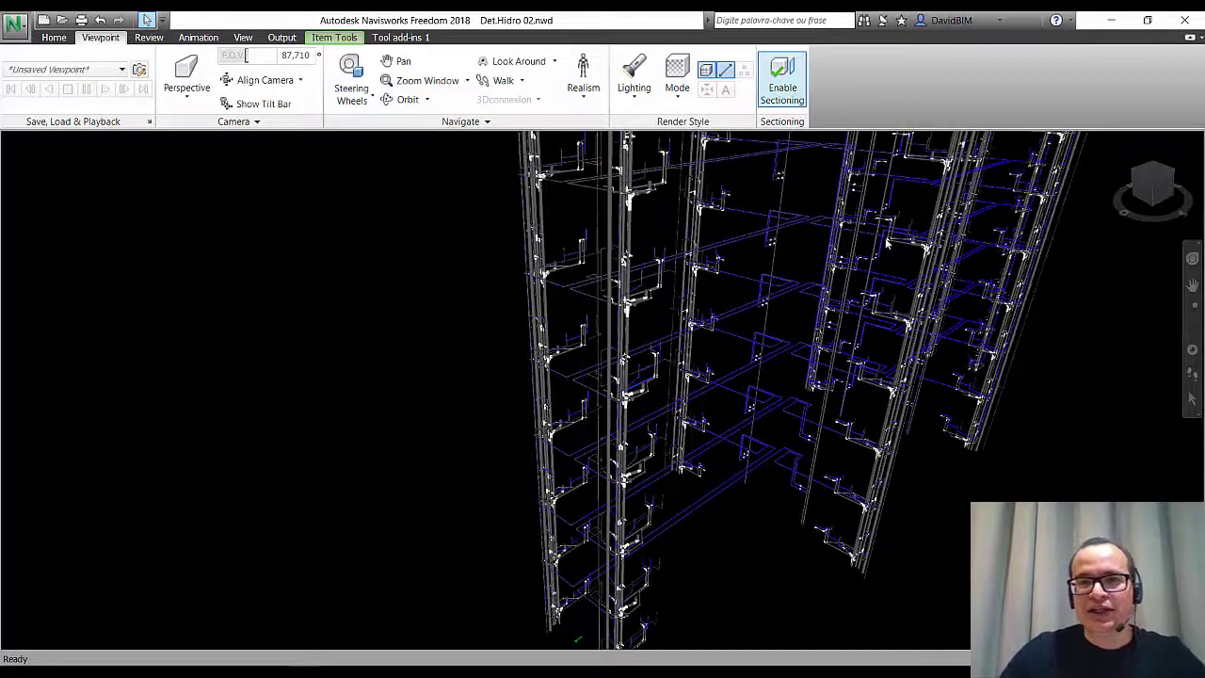
Re-enable sectioning with Plane 3 current in Planes mode, then close in on the cut Det.Hidro 02 piping
left_click(782, 77)
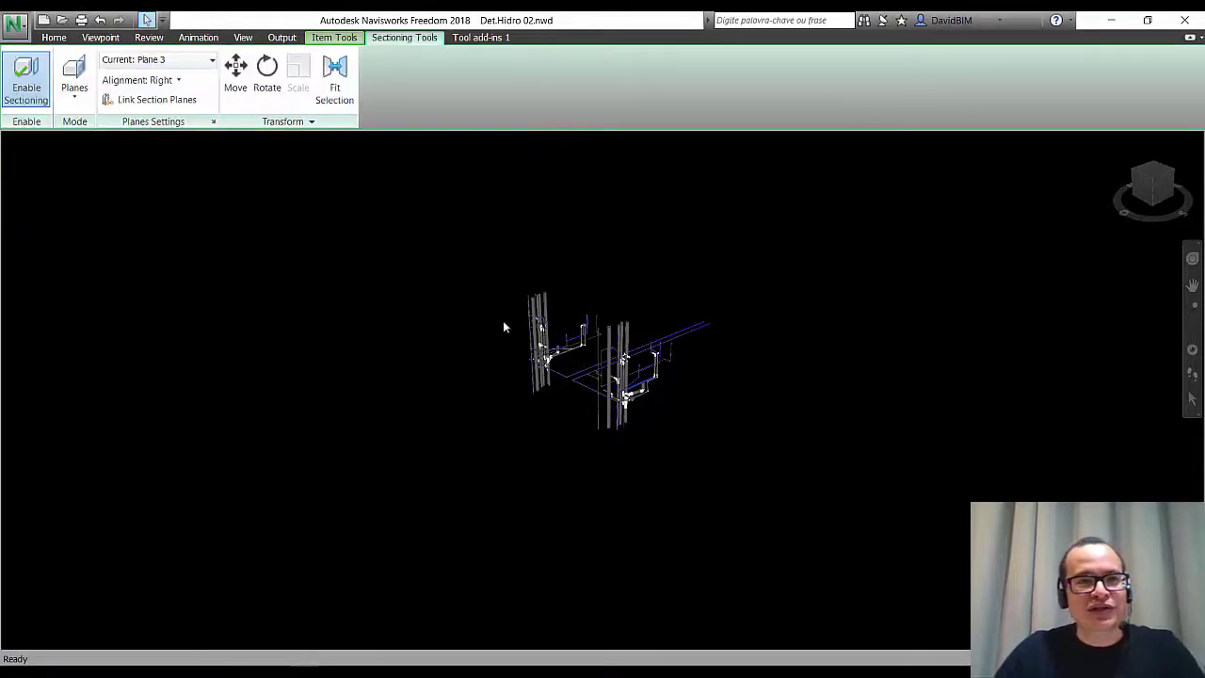
left_click(210, 61)
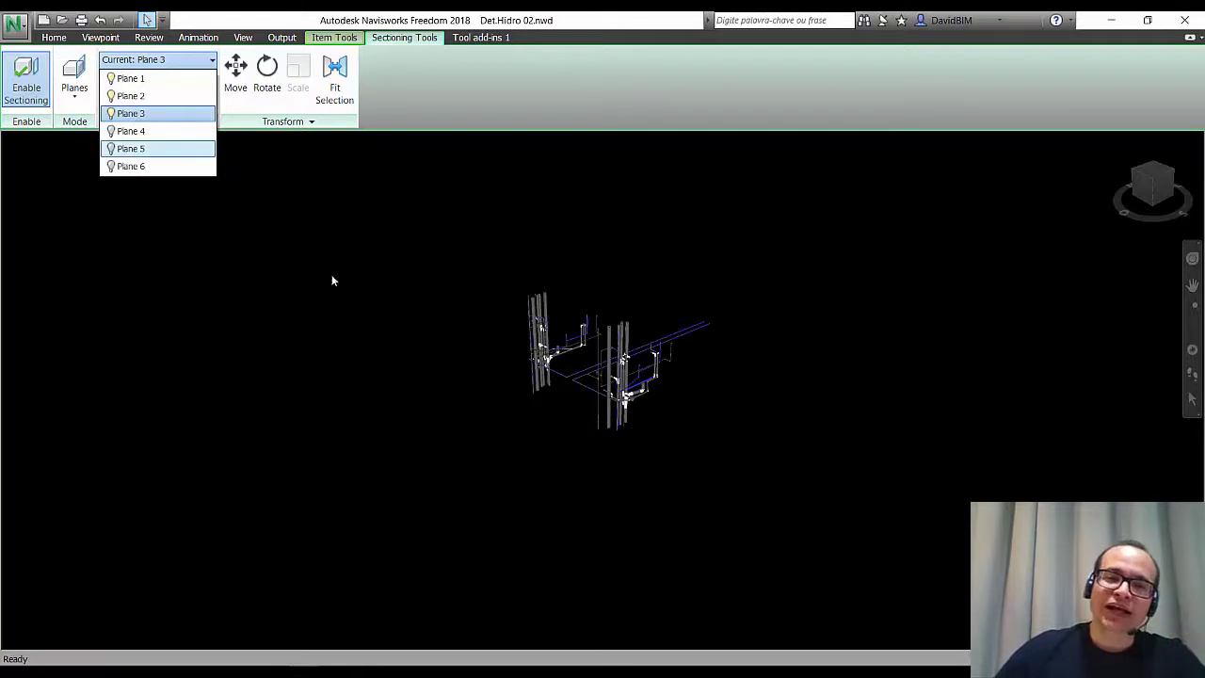
left_click(629, 253)
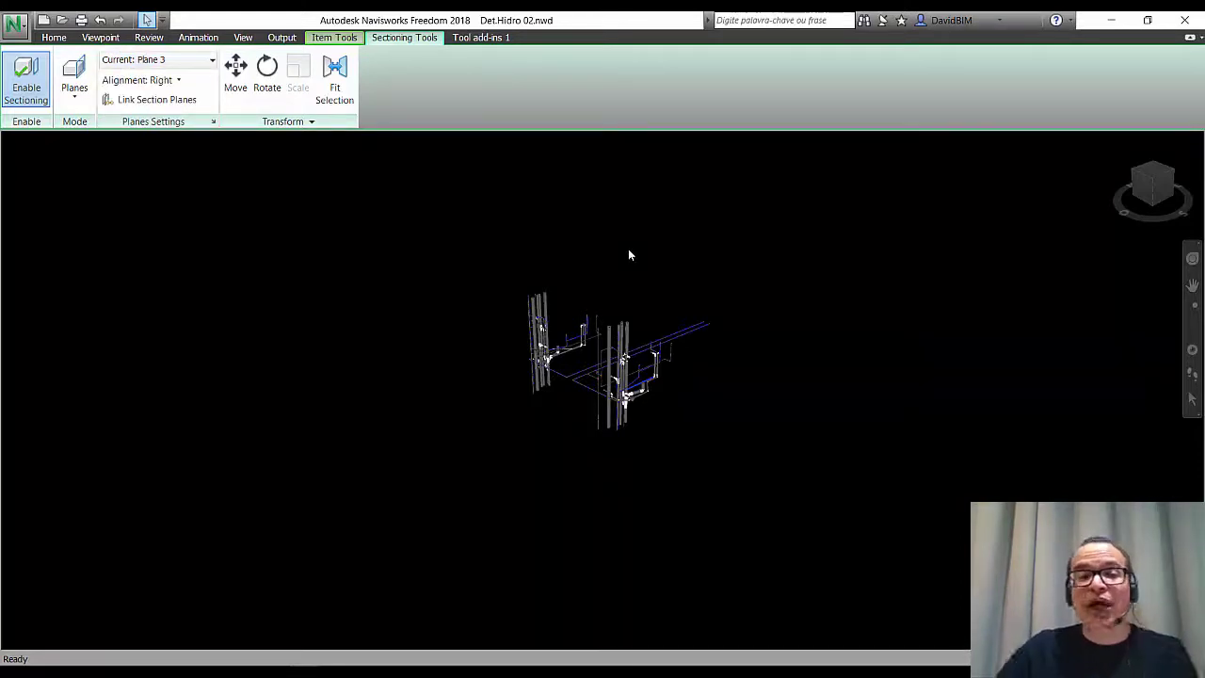
left_click(73, 91)
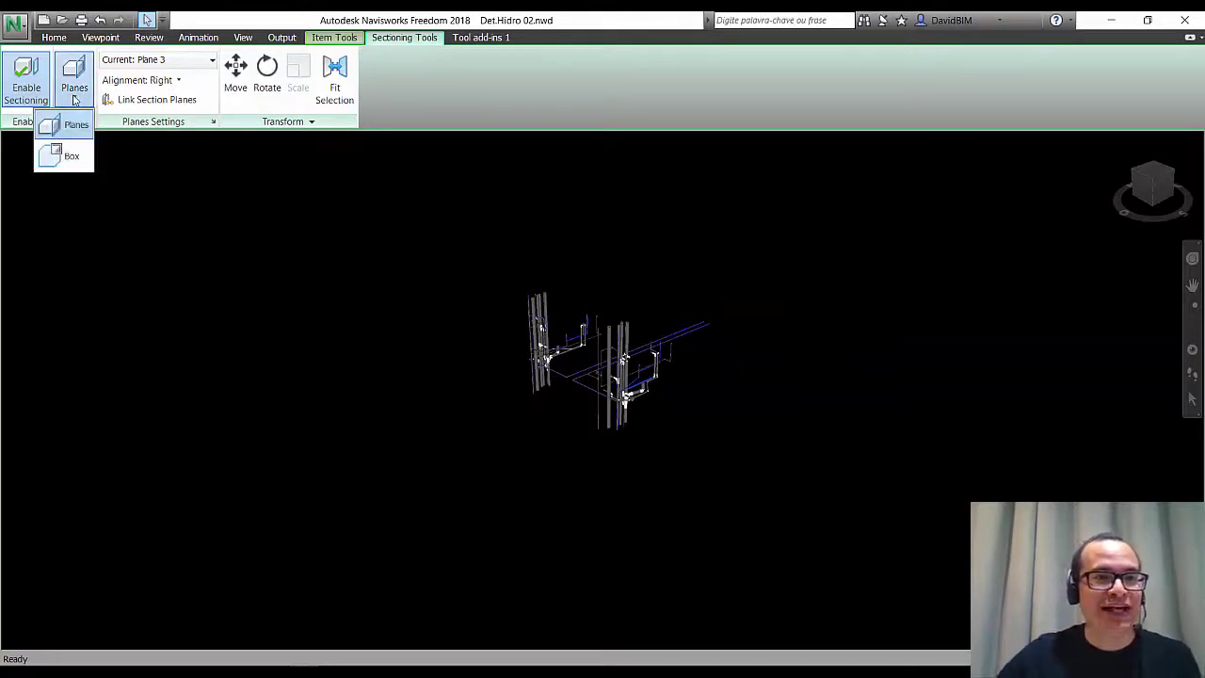
left_click(335, 257)
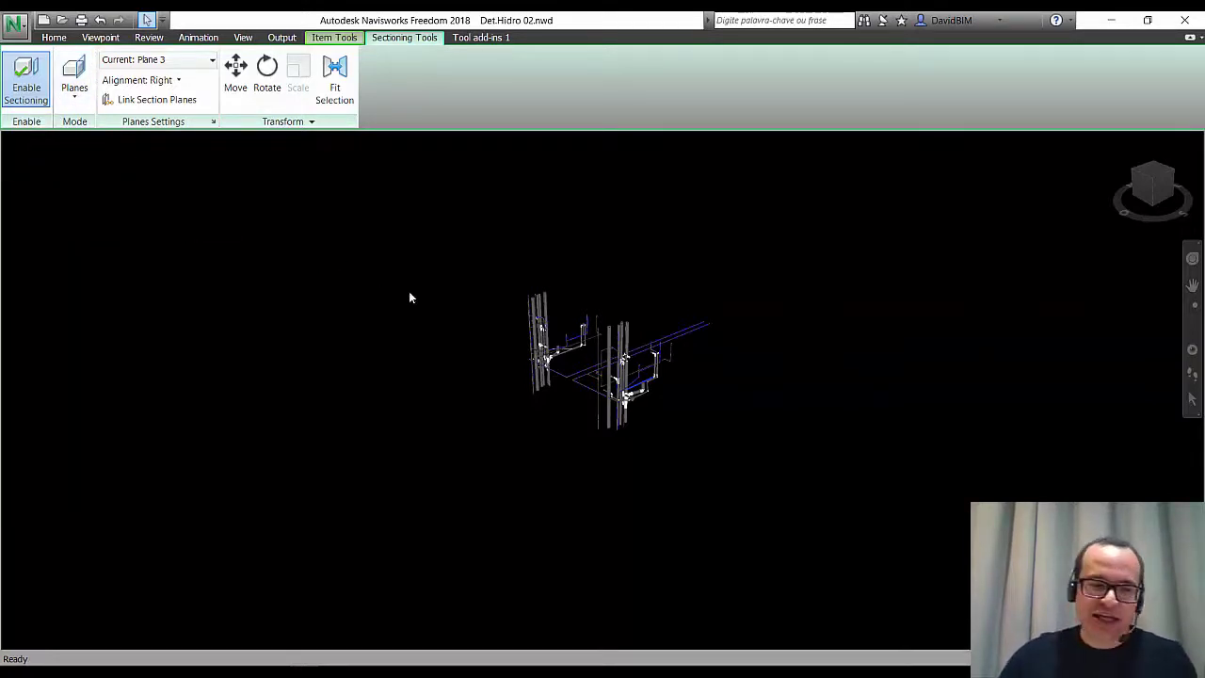
mouse_move(716, 406)
middle_mouse_down("shift")
mouse_move(692, 447)
mouse_move(703, 409)
middle_mouse_up("shift")
scroll(608, 417, "up", 2)
scroll(607, 419, "up", 3)
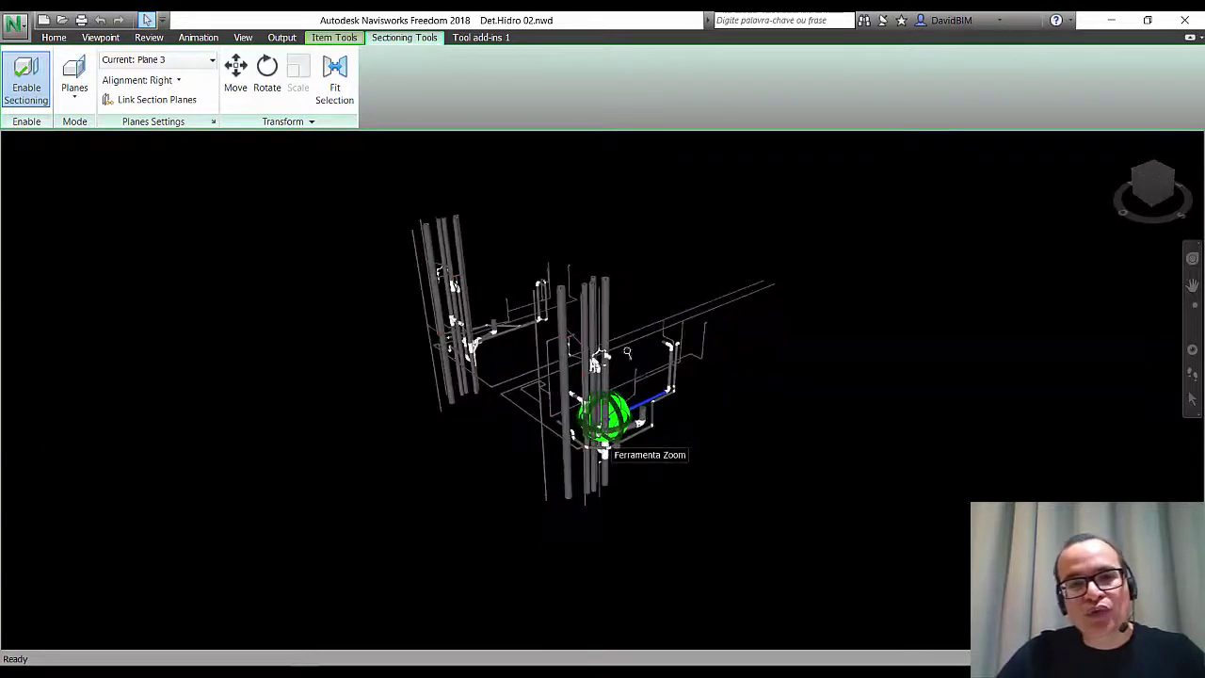
scroll(604, 419, "up", 2)
scroll(605, 414, "up", 2)
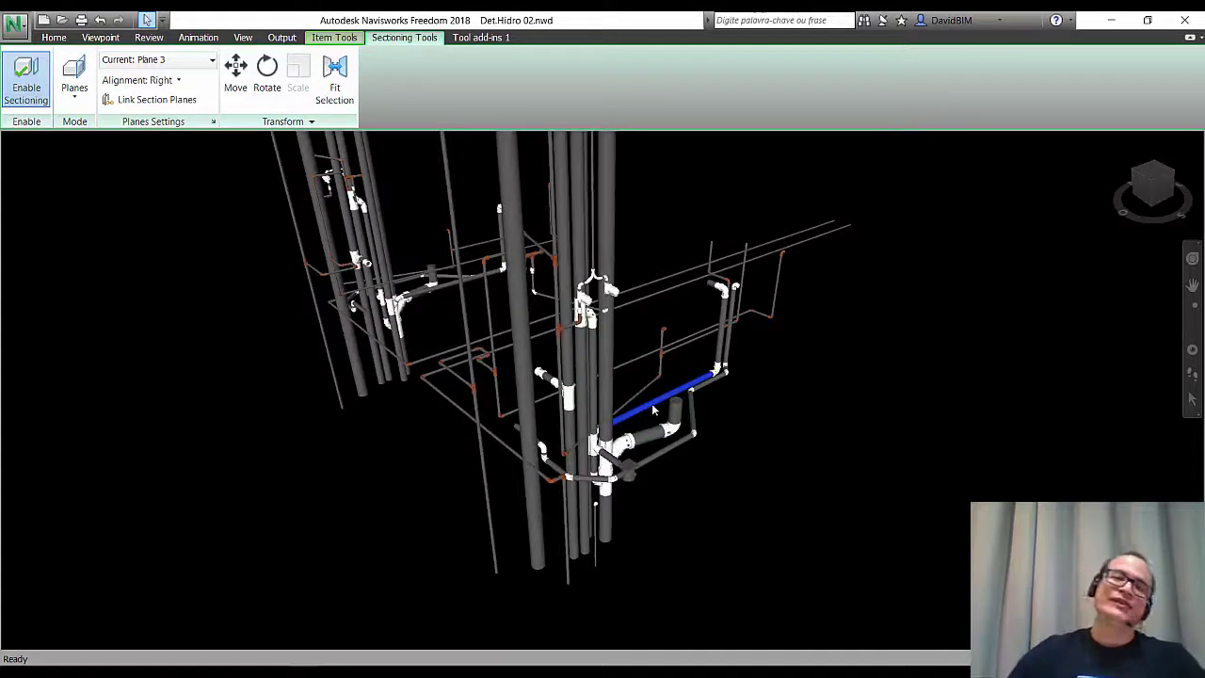